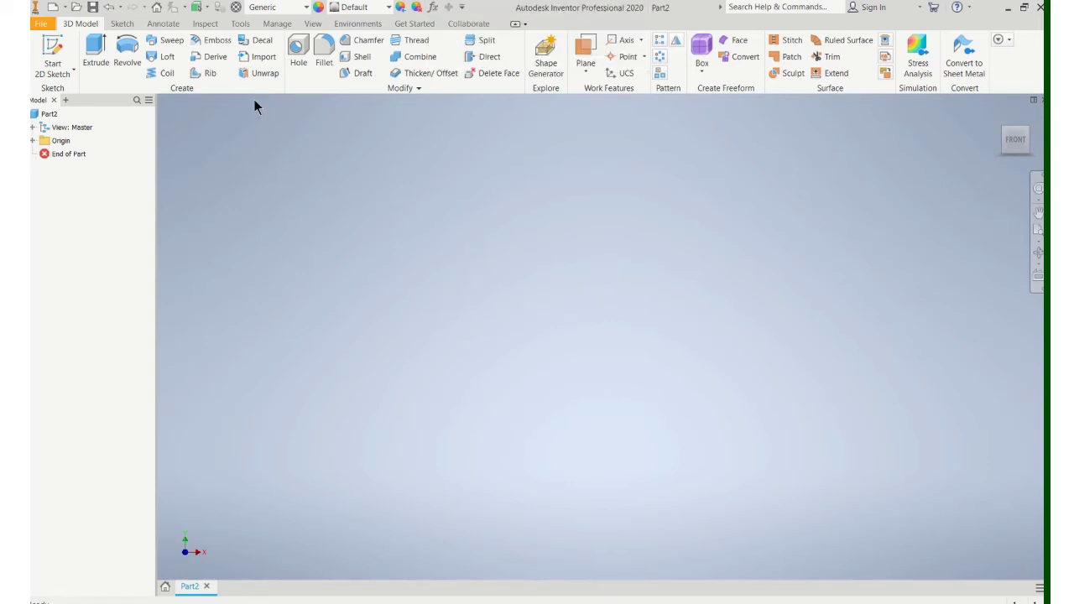
Step: Sketch a 1.5 diameter circle centred at the origin on the front plane
{"action": "left_click", "coordinate": [52, 55]}
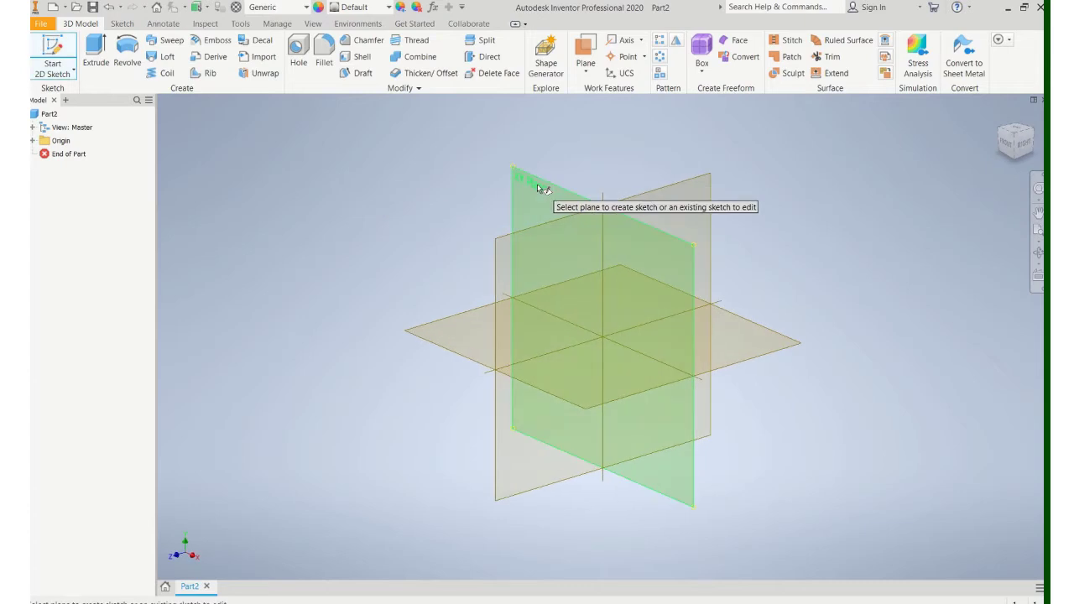
{"action": "left_click", "coordinate": [538, 188]}
{"action": "left_click", "coordinate": [124, 47]}
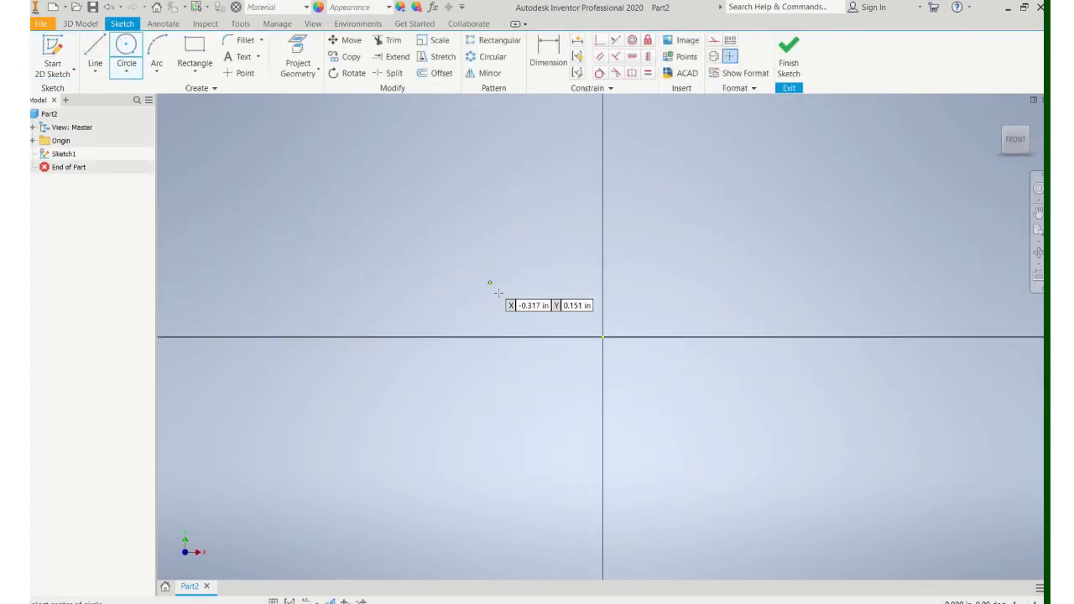
{"action": "left_click", "coordinate": [603, 337]}
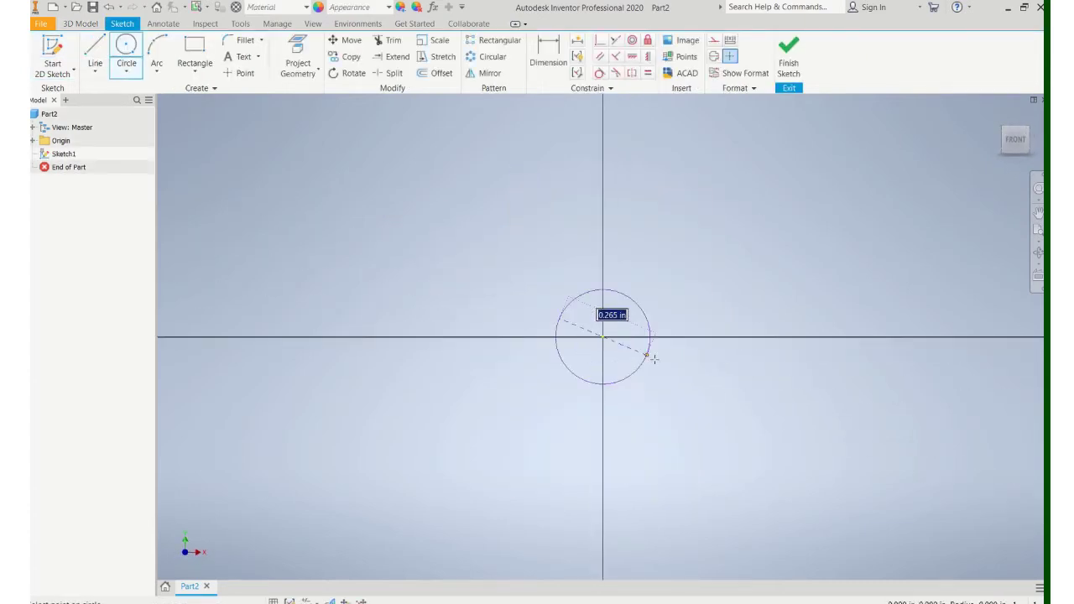
{"action": "type", "text": "1.5"}
{"action": "key", "text": "Return"}
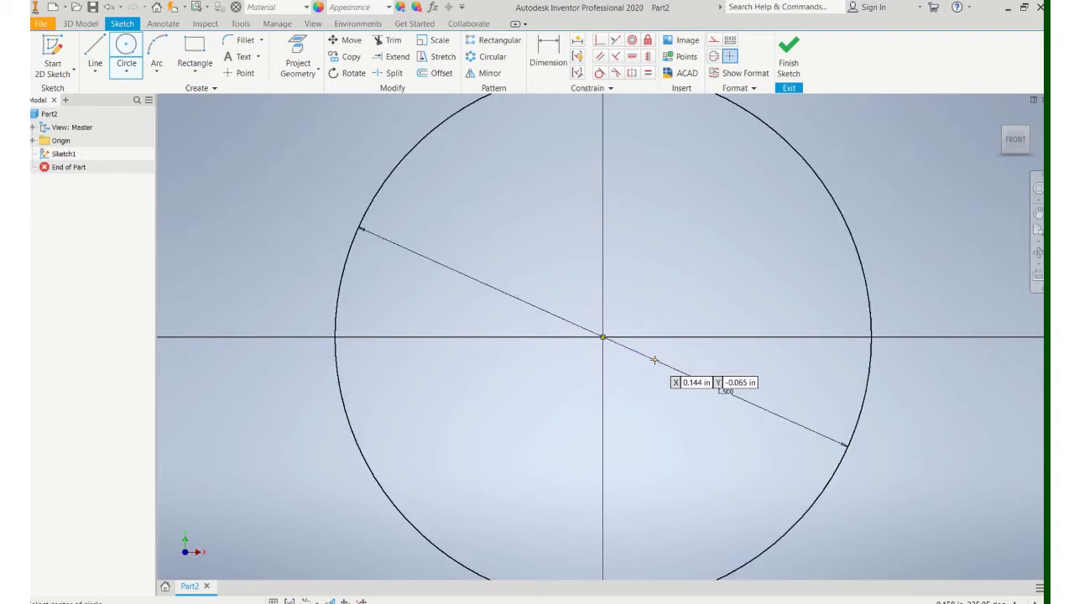
Step: Add a concentric .75 diameter circle, finish the sketch and start extruding the ring
{"action": "left_click", "coordinate": [603, 337]}
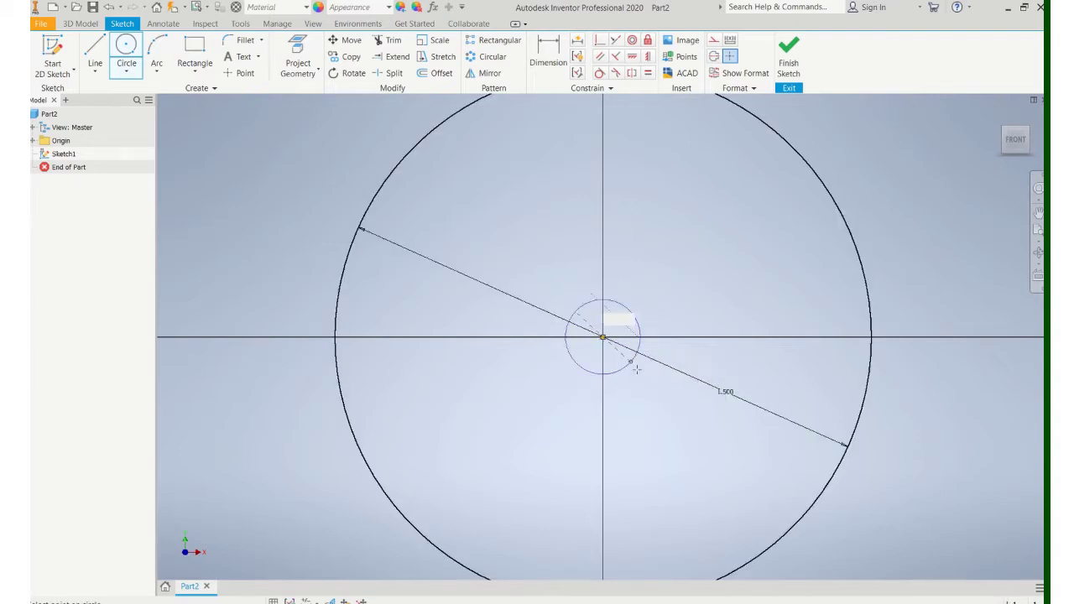
{"action": "type", "text": ".75"}
{"action": "key", "text": "Return"}
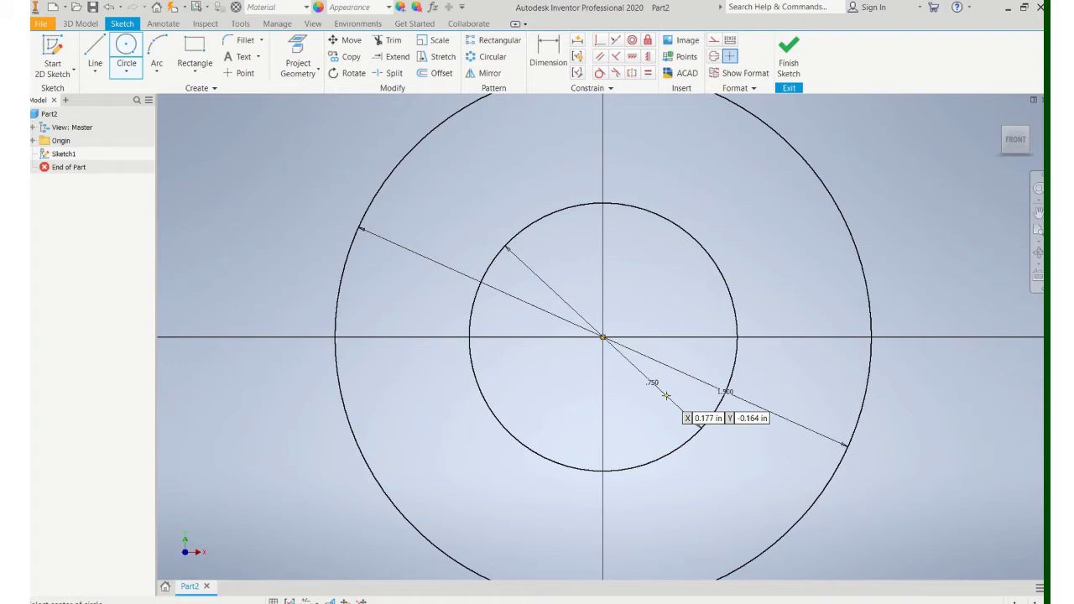
{"action": "left_click", "coordinate": [789, 53]}
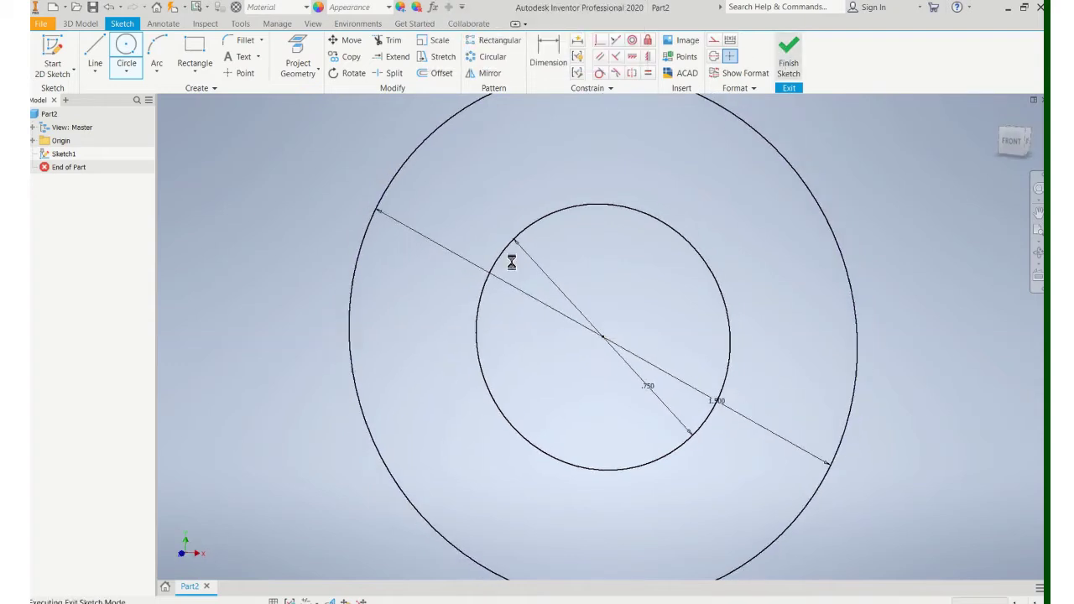
{"action": "left_click", "coordinate": [96, 52]}
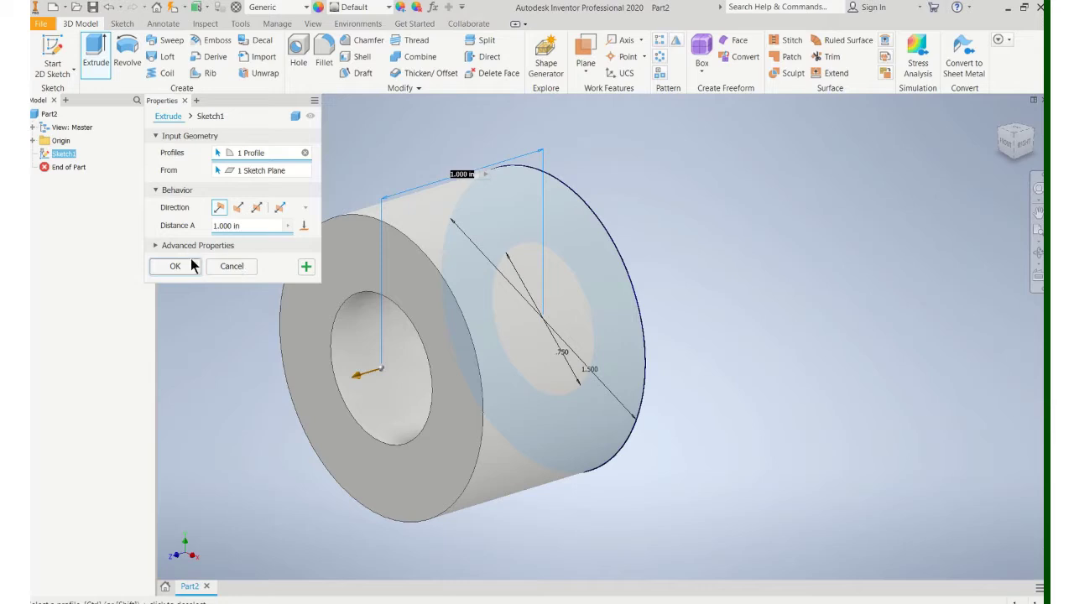
Step: Accept the 1.000 in ring extrusion and orbit the resulting tube to inspect it
{"action": "left_click", "coordinate": [191, 264]}
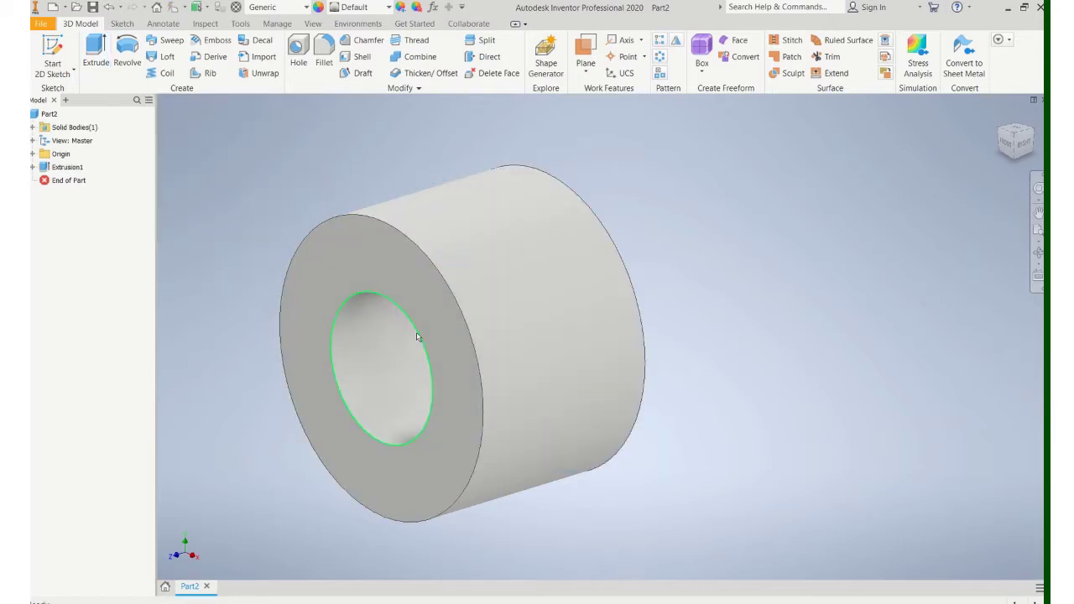
{"action": "middle_click_drag", "start_coordinate": [418, 337], "coordinate": [559, 257], "text": "shift"}
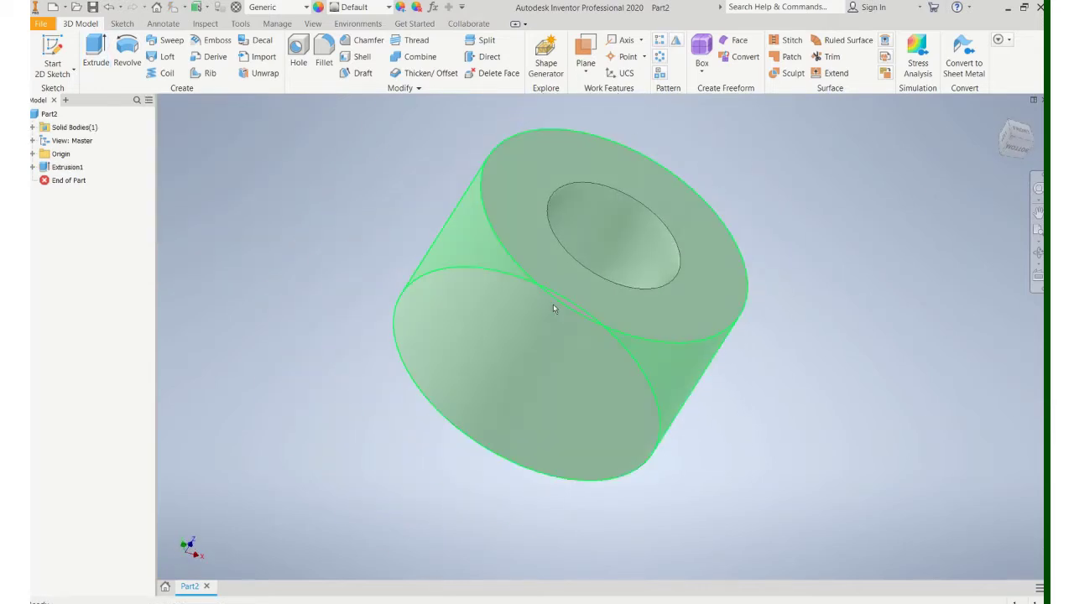
{"action": "scroll", "coordinate": [553, 309], "scroll_direction": "up", "scroll_amount": 3}
{"action": "scroll", "coordinate": [537, 302], "scroll_direction": "down", "scroll_amount": 4}
{"action": "scroll", "coordinate": [549, 314], "scroll_direction": "up", "scroll_amount": 2}
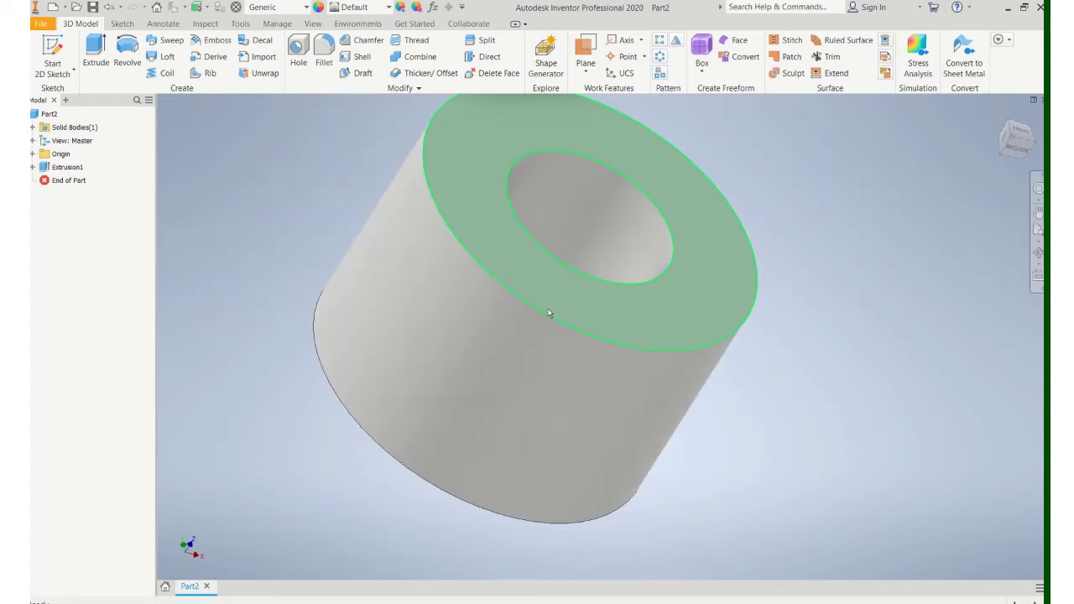
{"action": "middle_click_drag", "start_coordinate": [549, 314], "coordinate": [482, 299], "text": "shift"}
{"action": "scroll", "coordinate": [508, 340], "scroll_direction": "up", "scroll_amount": 3}
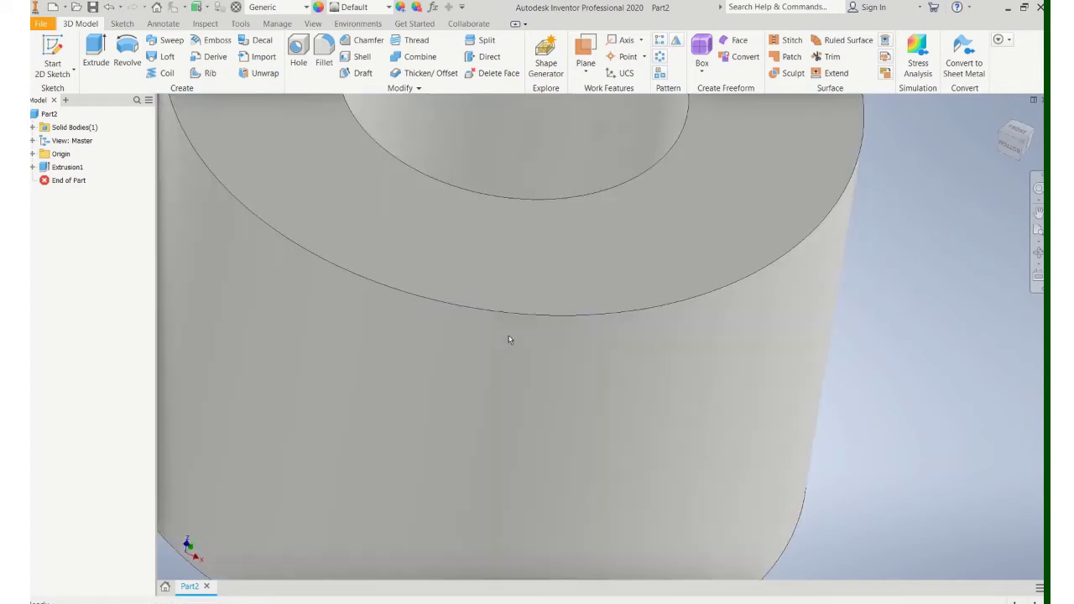
{"action": "scroll", "coordinate": [509, 340], "scroll_direction": "down", "scroll_amount": 5}
{"action": "scroll", "coordinate": [492, 259], "scroll_direction": "down", "scroll_amount": 4}
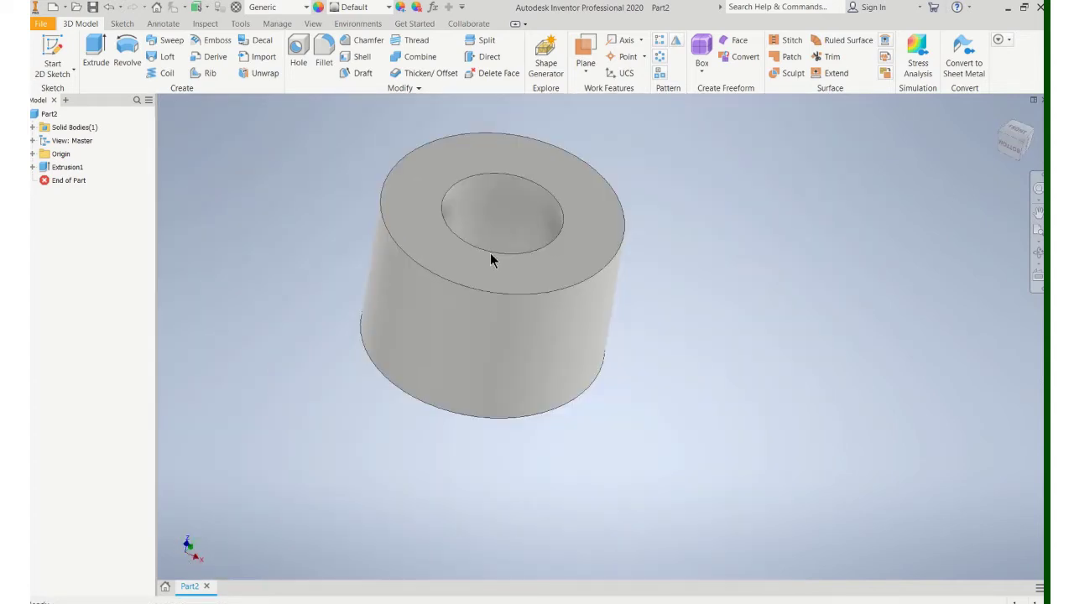
{"action": "left_click", "coordinate": [72, 55]}
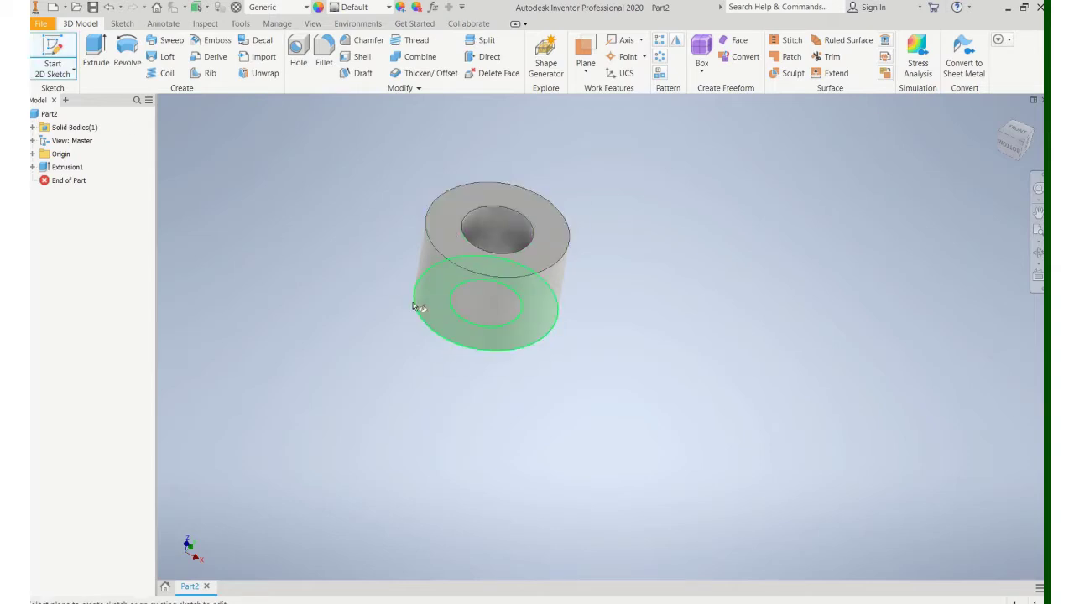
{"action": "key", "text": "Escape"}
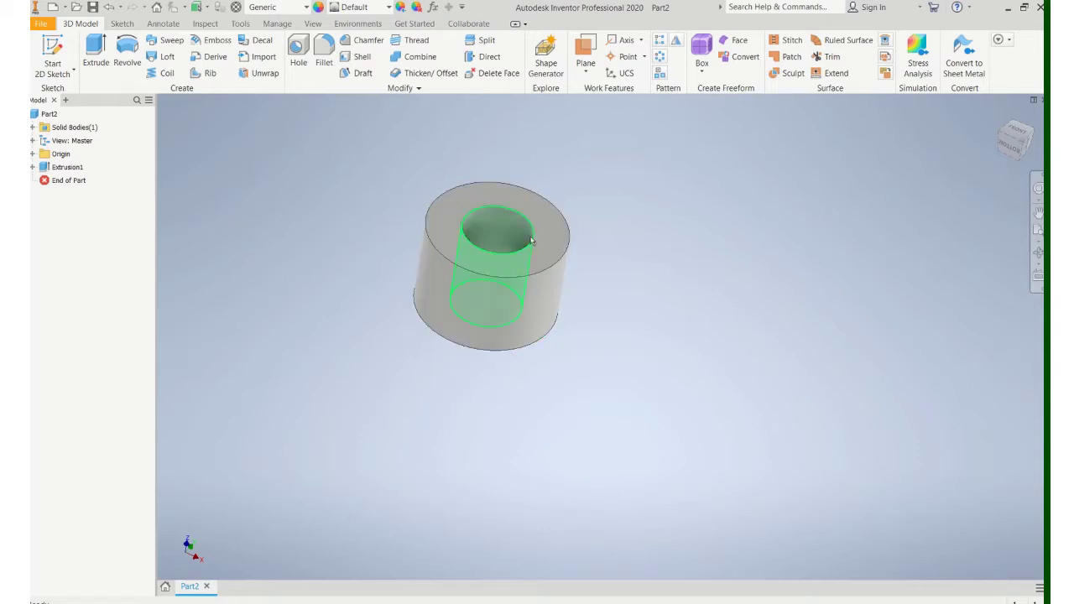
{"action": "right_click", "coordinate": [72, 170]}
{"action": "left_click", "coordinate": [101, 249]}
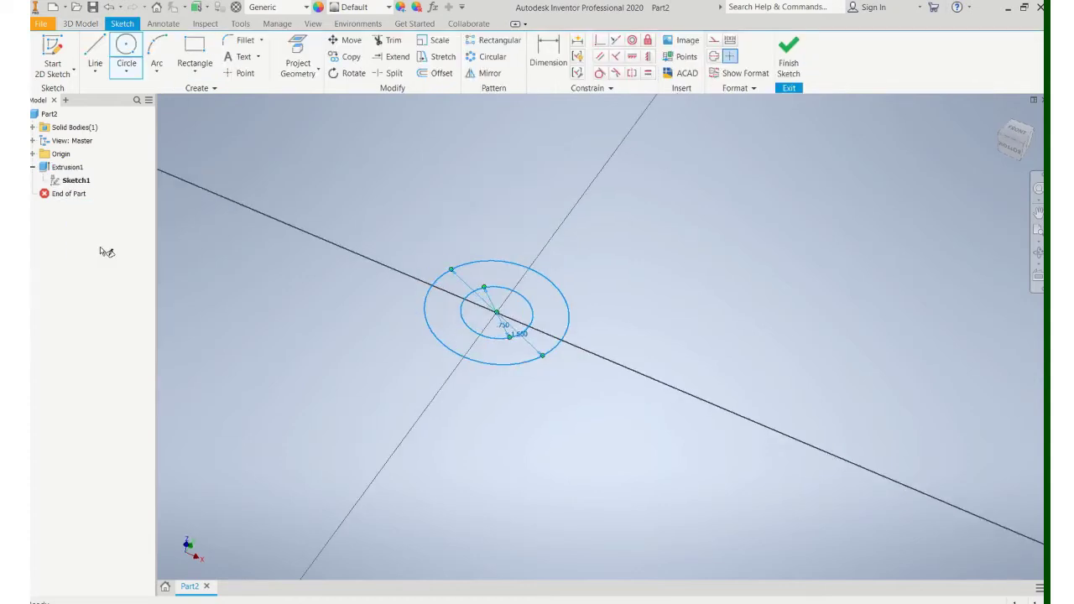
{"action": "left_click", "coordinate": [789, 56]}
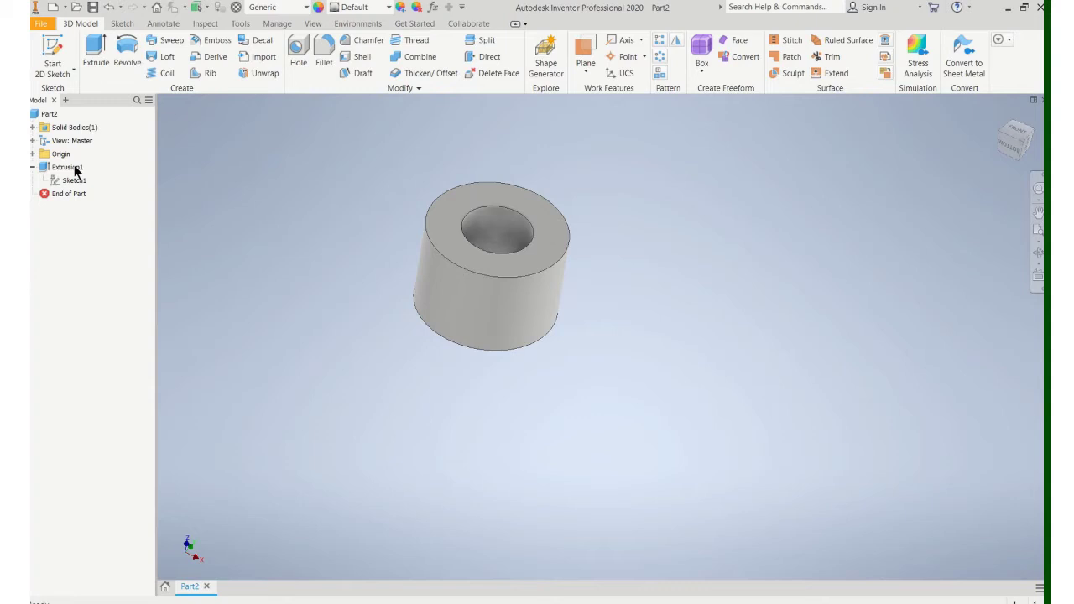
Step: Make the YZ origin plane visible from the browser's Origin folder
{"action": "left_click", "coordinate": [33, 154]}
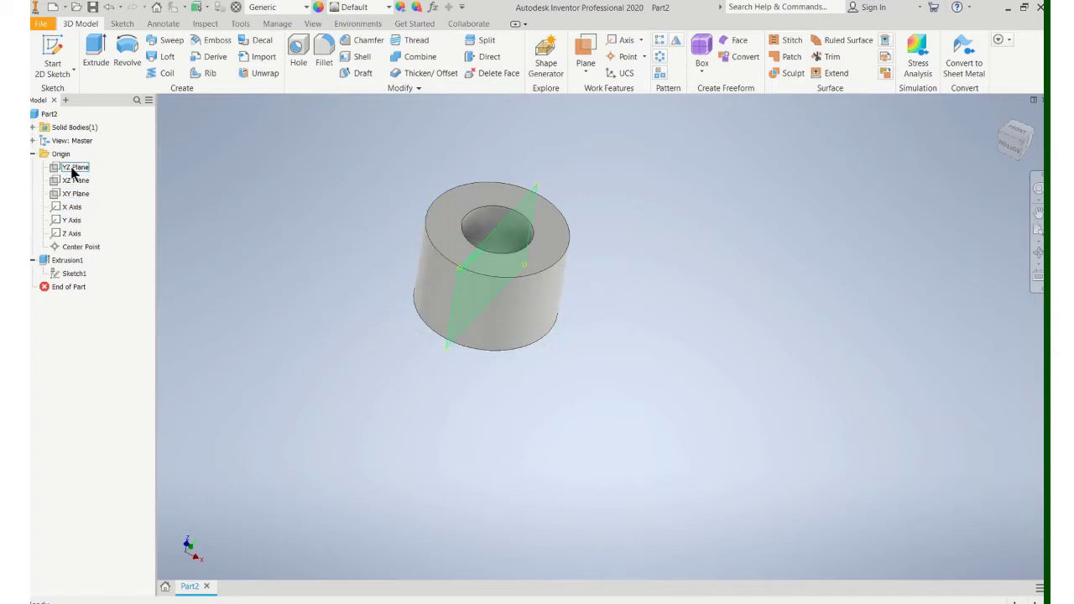
{"action": "right_click", "coordinate": [73, 171]}
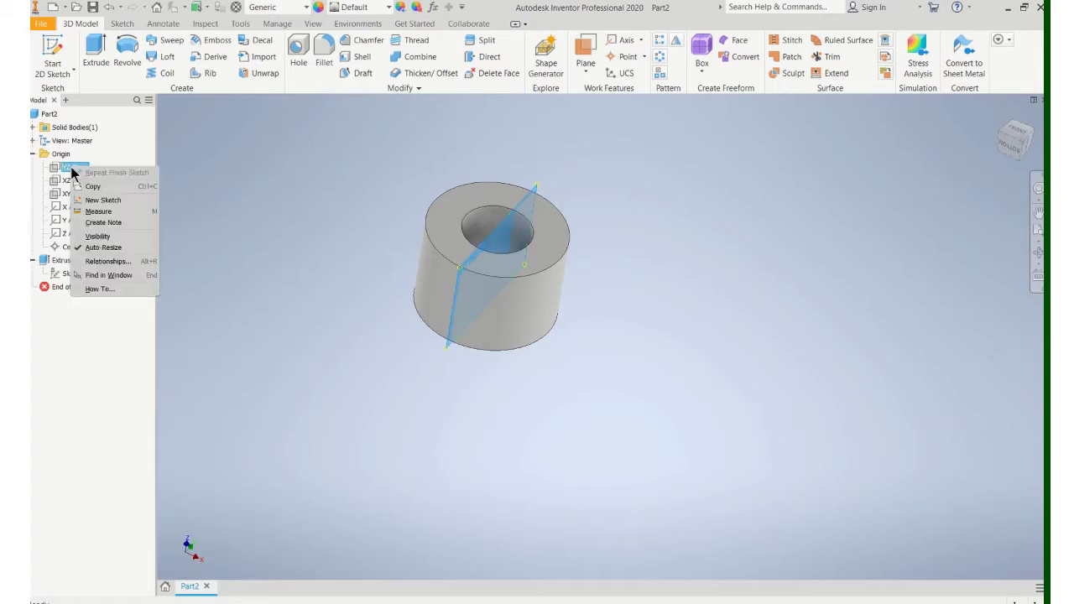
{"action": "left_click", "coordinate": [99, 237]}
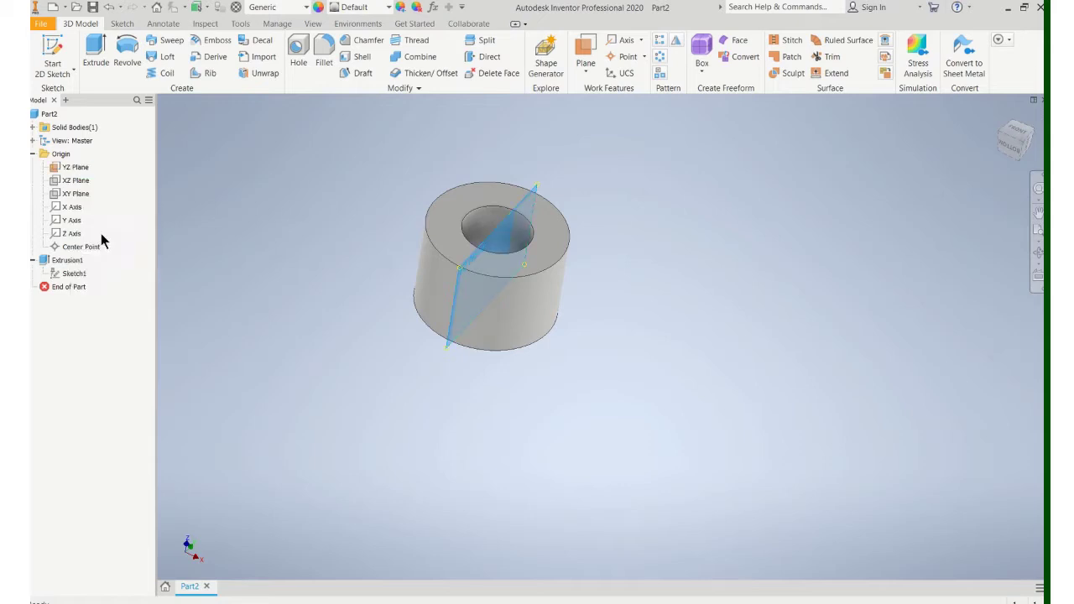
{"action": "middle_click_drag", "start_coordinate": [332, 416], "coordinate": [409, 445], "text": "shift"}
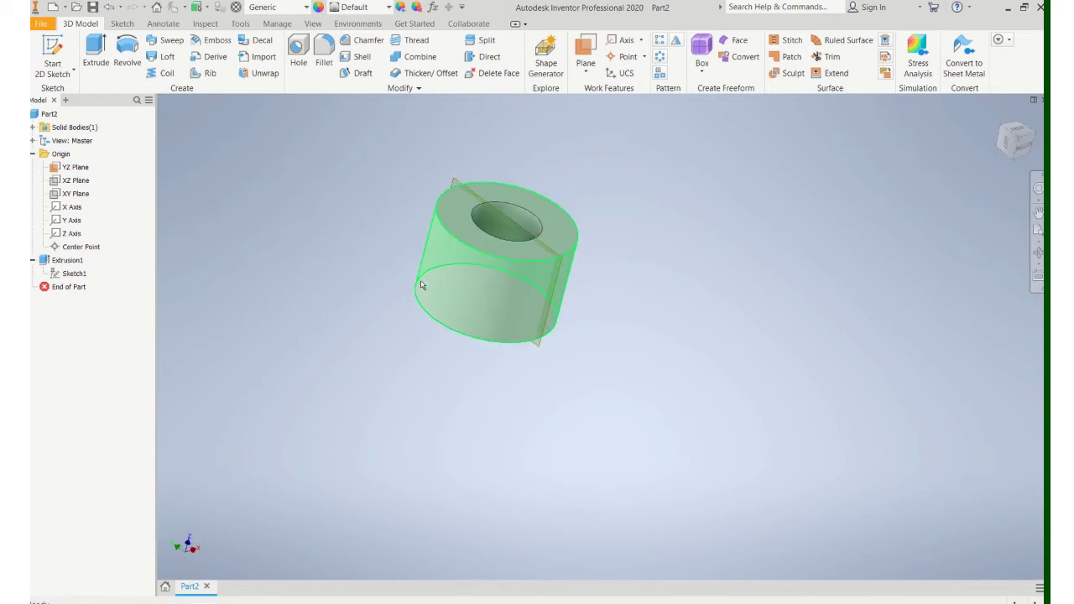
Step: Create Work Plane1 offset -.75 from the YZ plane
{"action": "left_click", "coordinate": [584, 74]}
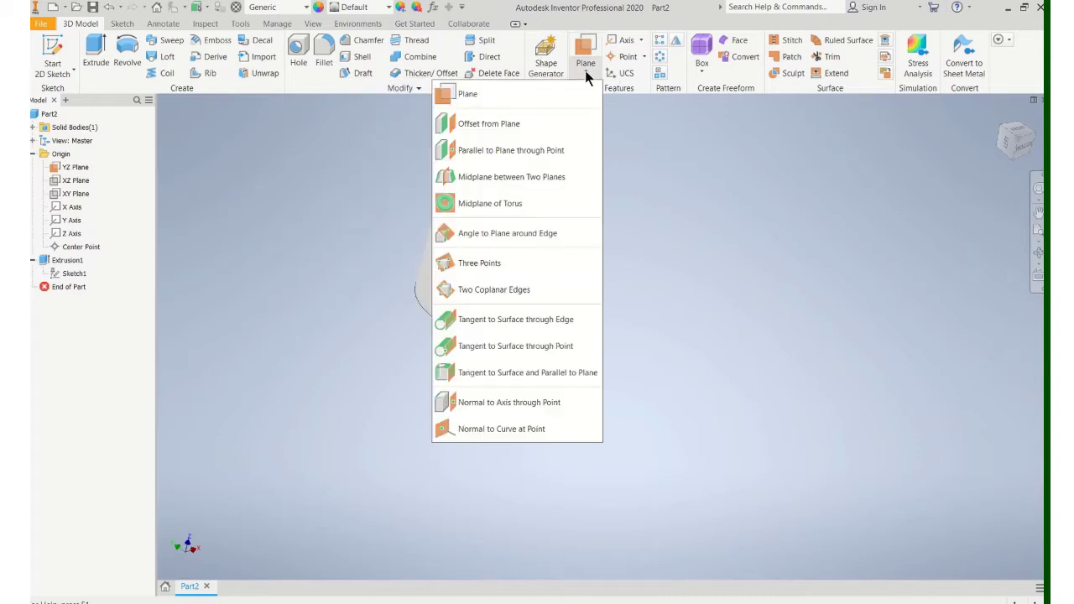
{"action": "left_click", "coordinate": [480, 122]}
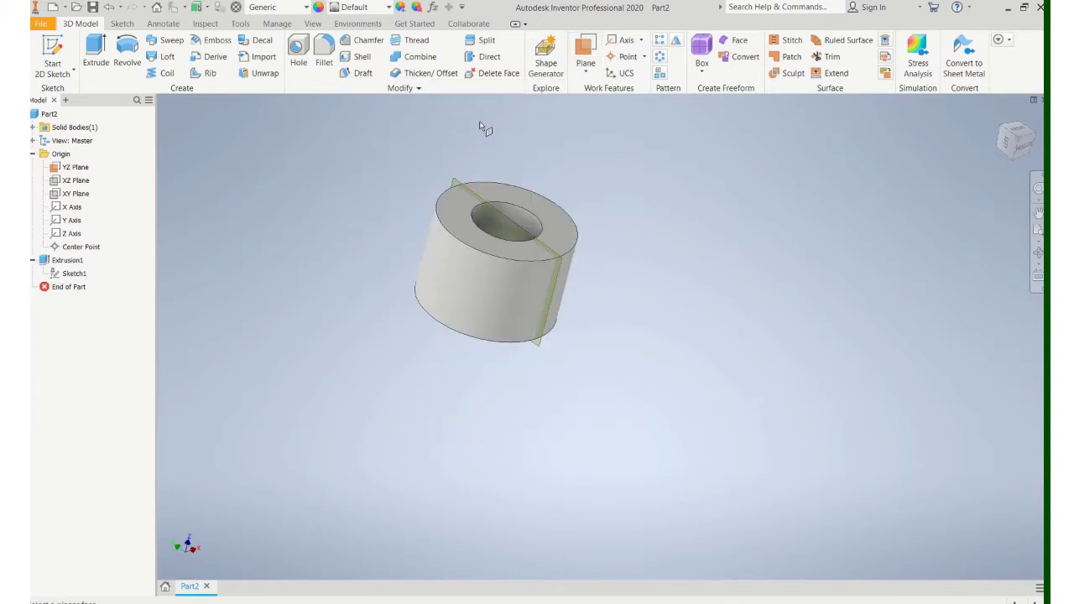
{"action": "left_click", "coordinate": [501, 214]}
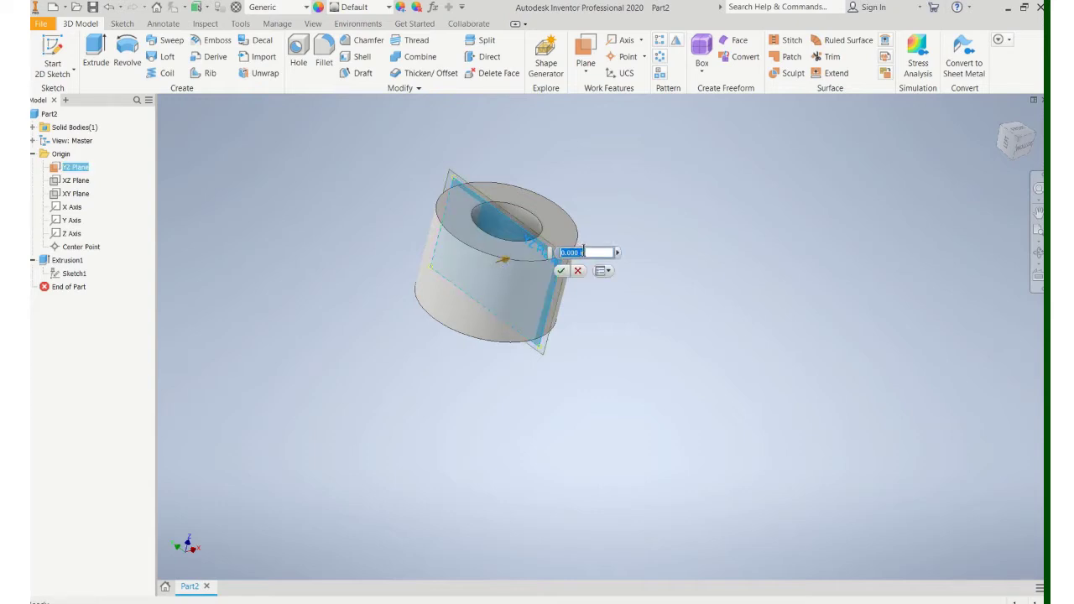
{"action": "type", "text": ".75"}
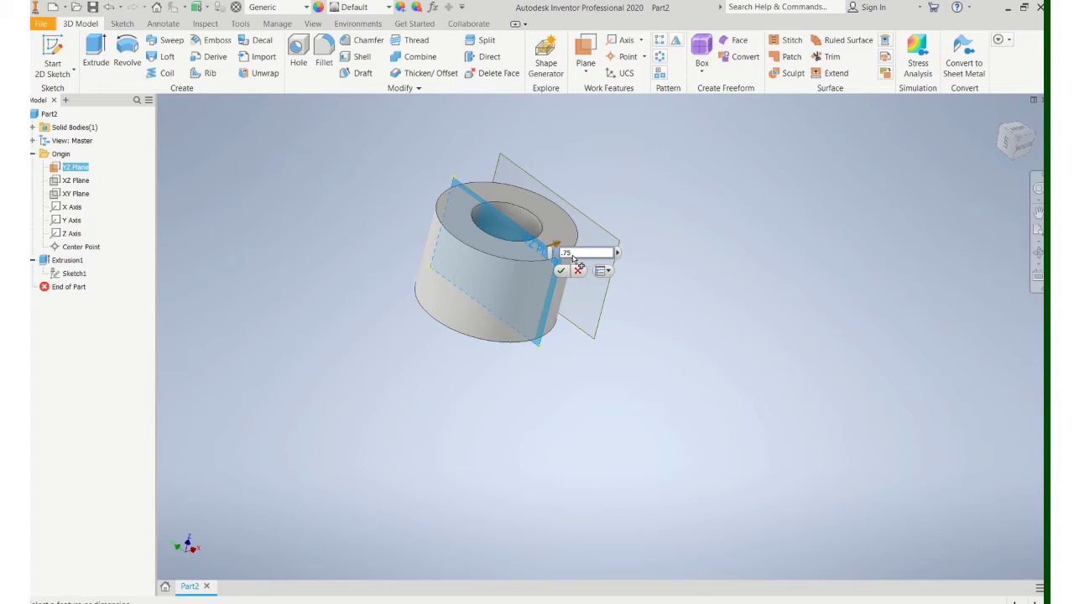
{"action": "type", "text": "-"}
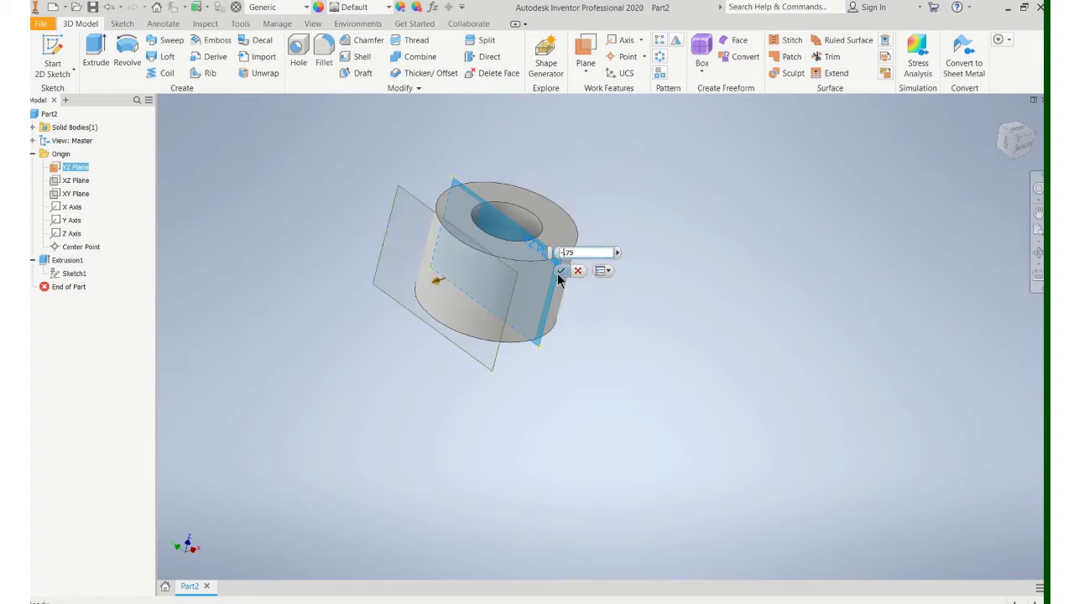
{"action": "left_click", "coordinate": [561, 271]}
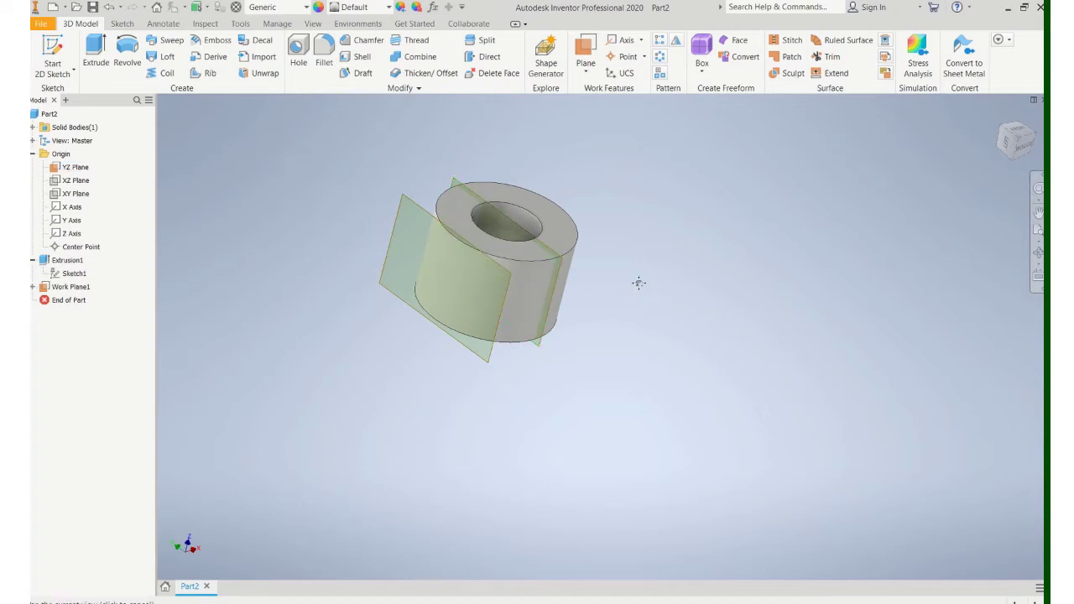
Step: Turn off the YZ origin plane's visibility, leaving only Work Plane1 shown
{"action": "middle_click_drag", "start_coordinate": [638, 282], "coordinate": [679, 324]}
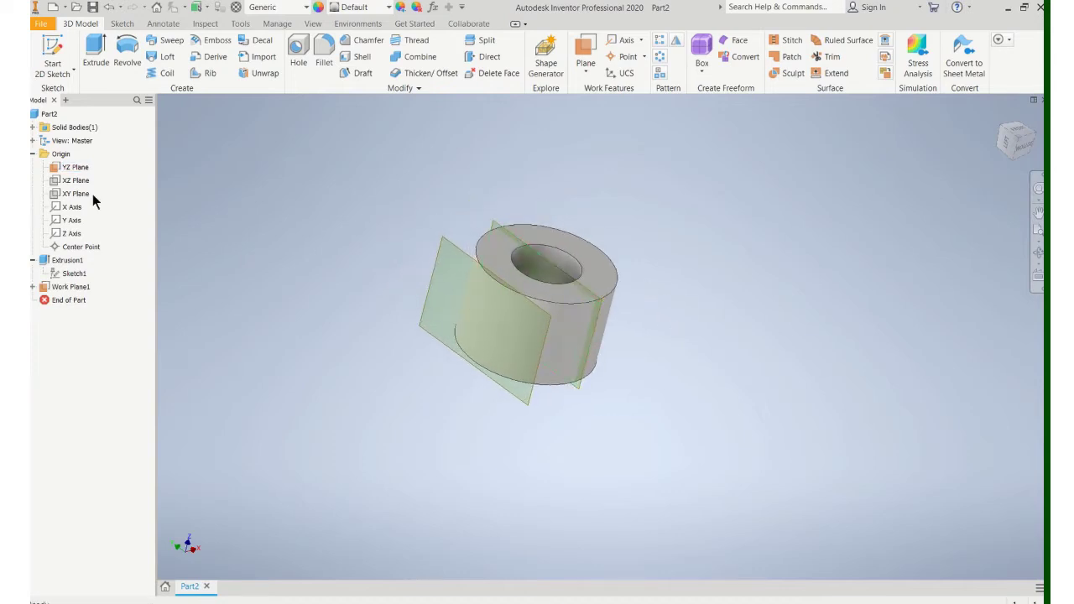
{"action": "right_click", "coordinate": [73, 169]}
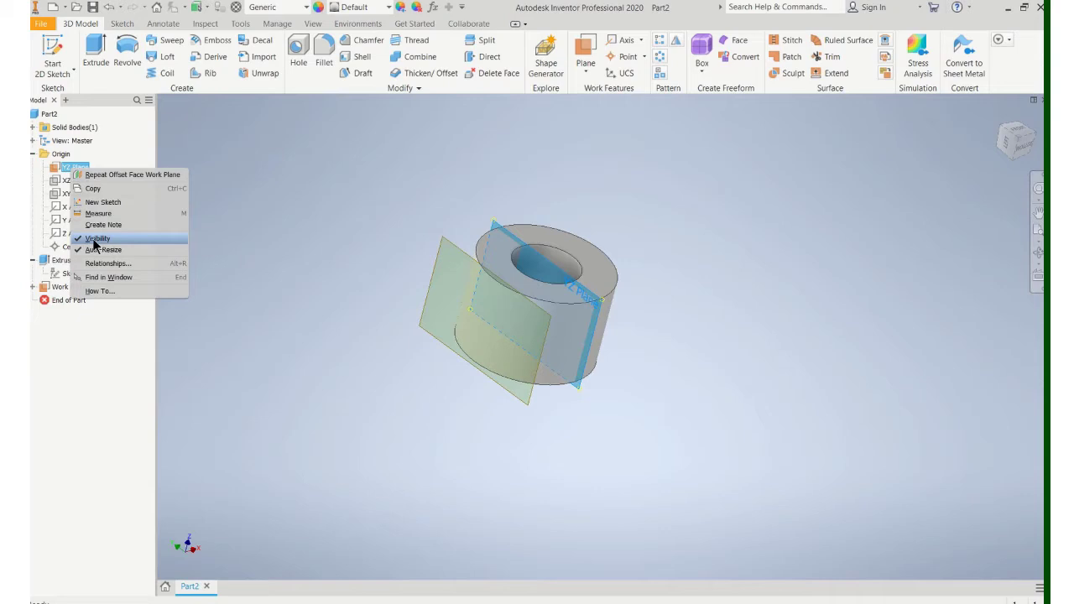
{"action": "left_click", "coordinate": [285, 179]}
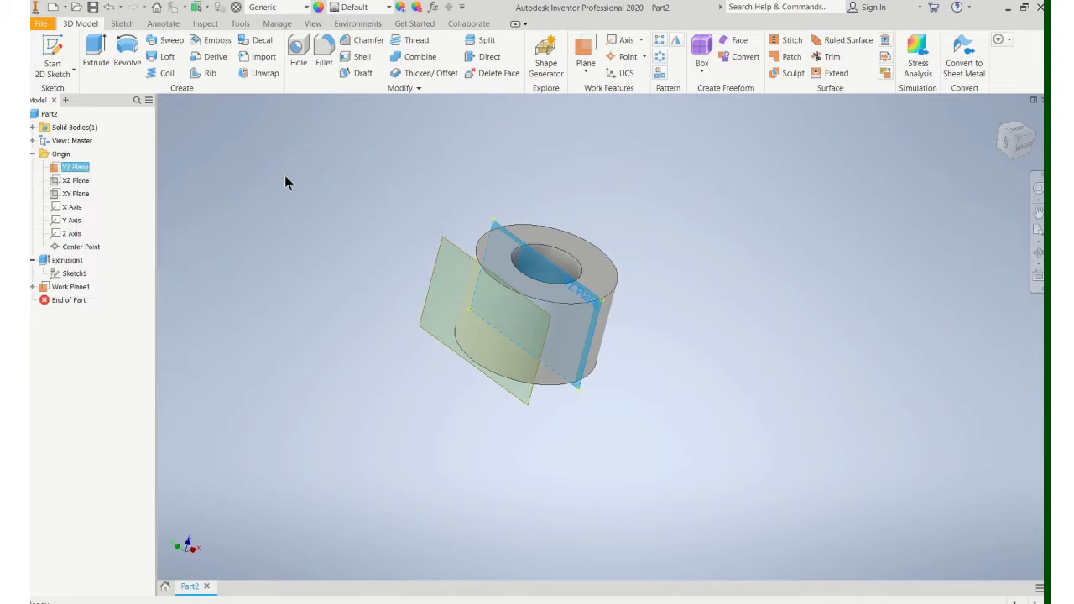
{"action": "right_click", "coordinate": [497, 229]}
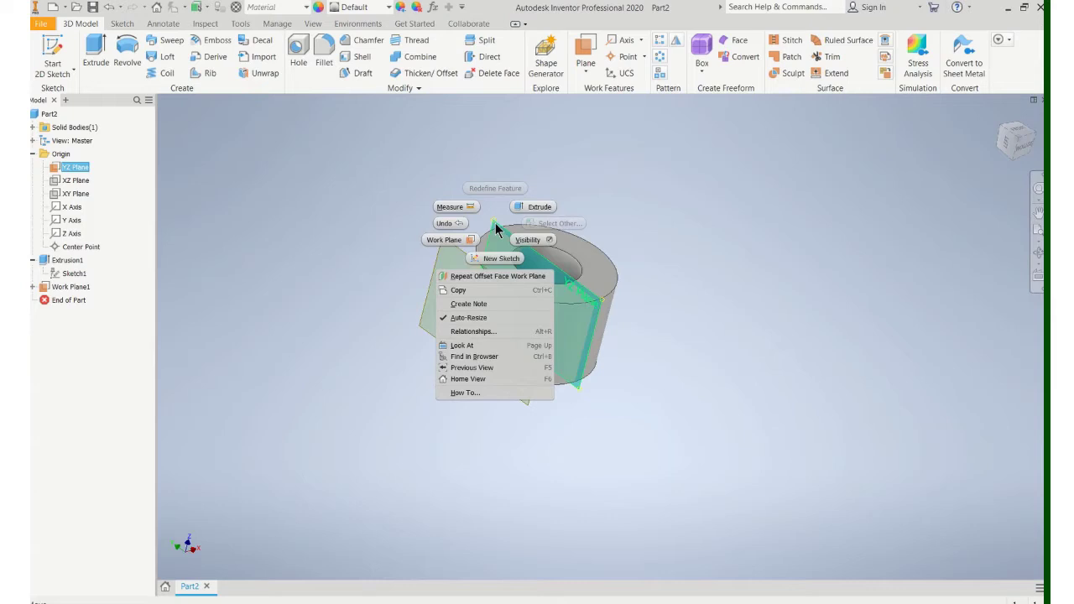
{"action": "left_click", "coordinate": [541, 237]}
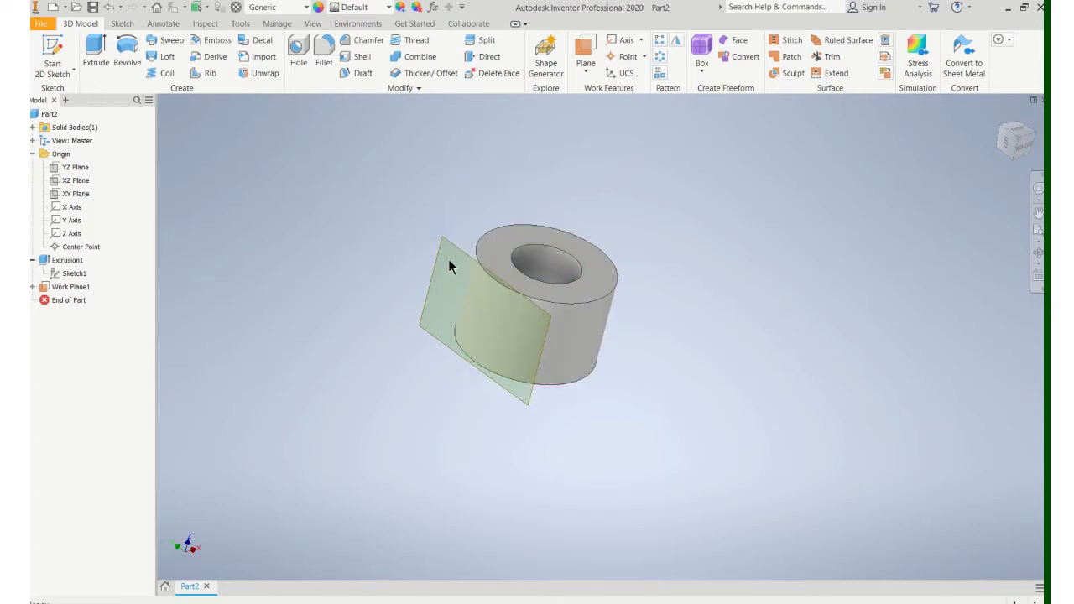
Step: Start a sketch on Work Plane1 and draw a .250 diameter circle
{"action": "left_click", "coordinate": [60, 52]}
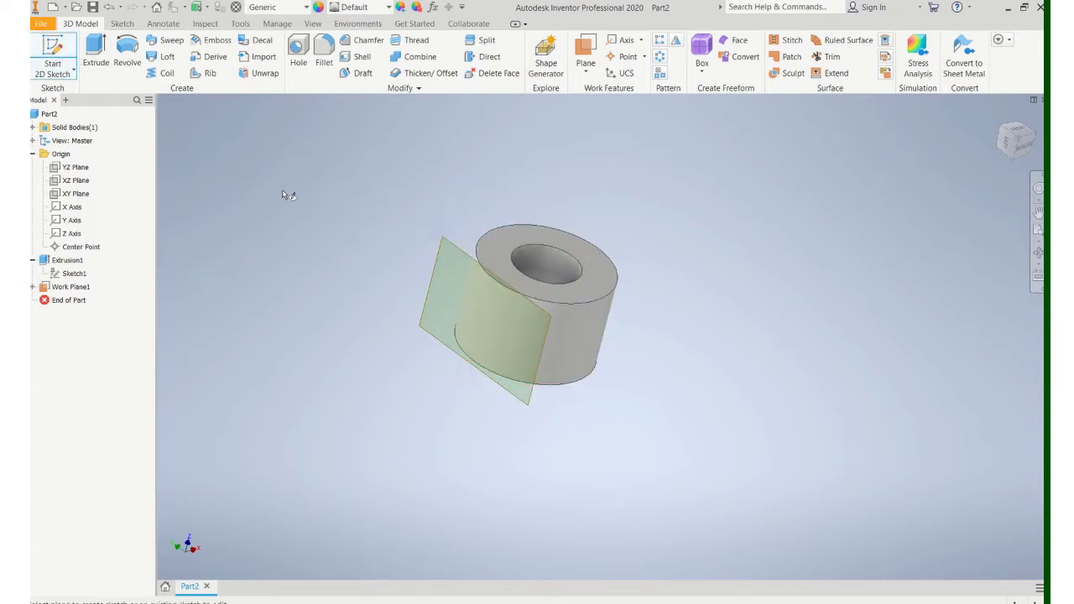
{"action": "left_click", "coordinate": [443, 246]}
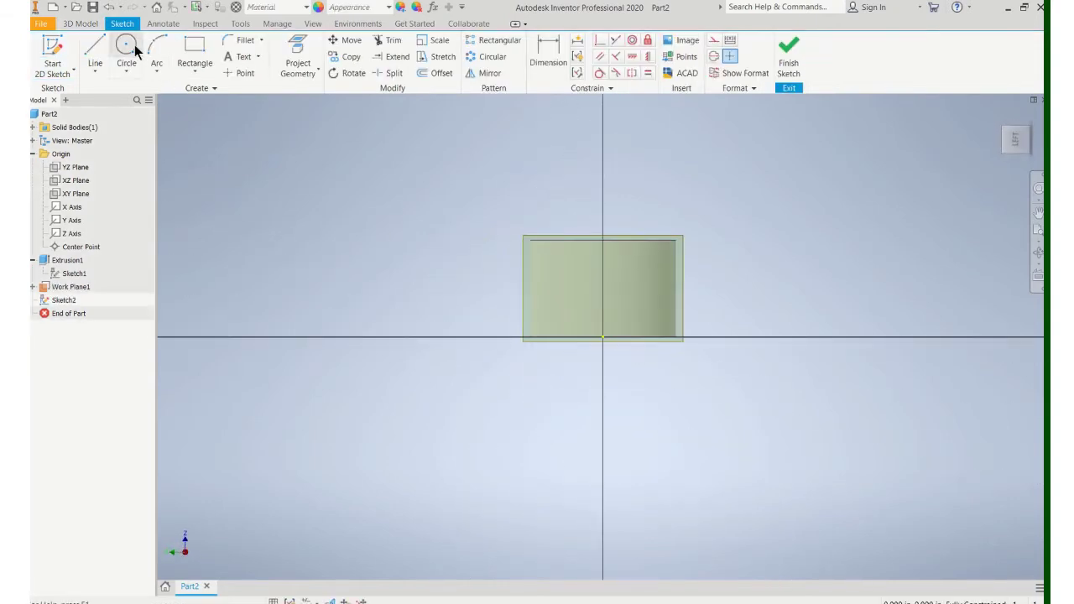
{"action": "left_click", "coordinate": [133, 49]}
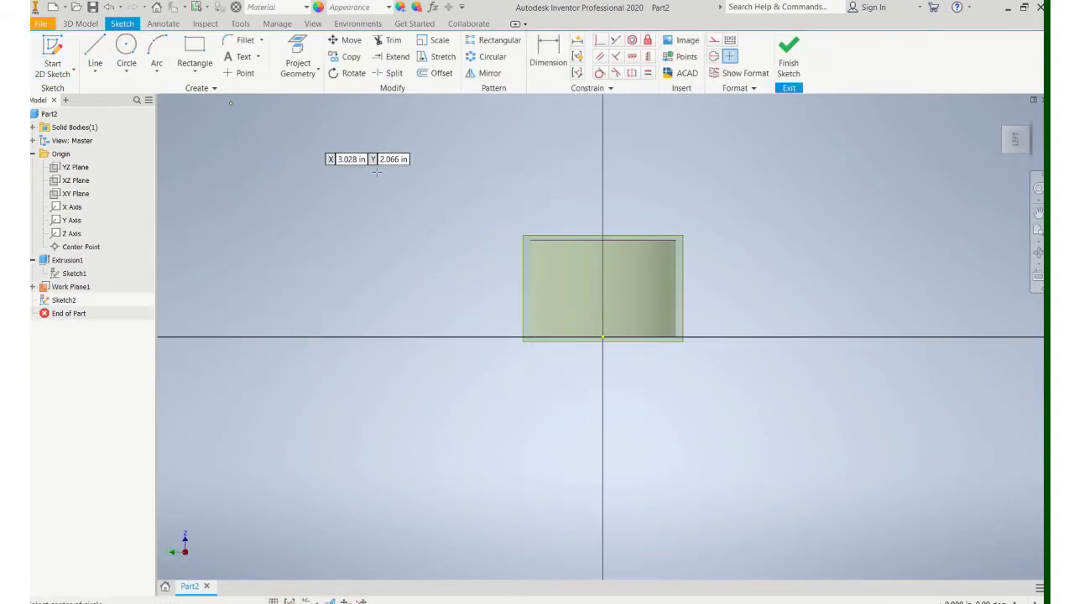
{"action": "left_click", "coordinate": [602, 281]}
{"action": "type", "text": ".25"}
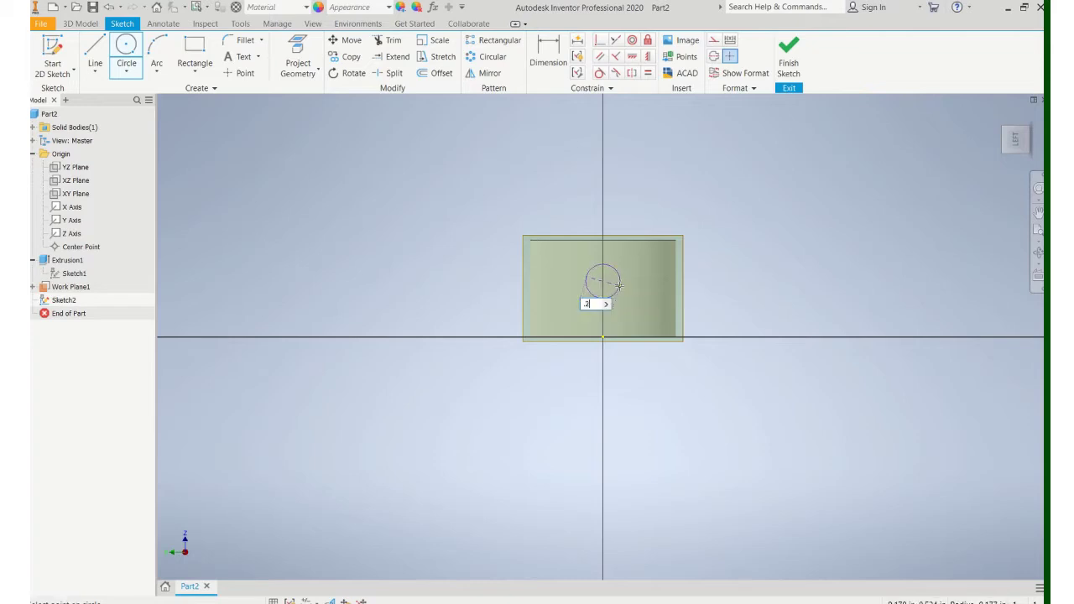
{"action": "key", "text": "Return"}
Step: Dimension the circle centre .500 from the top edge and finish the sketch
{"action": "left_click", "coordinate": [549, 57]}
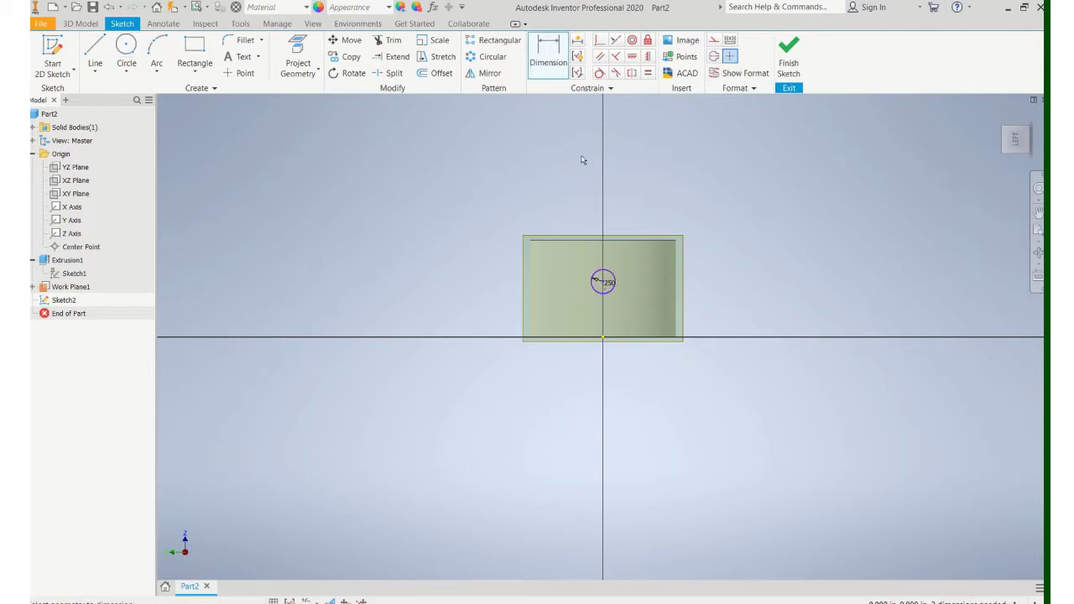
{"action": "left_click", "coordinate": [604, 241]}
{"action": "left_click", "coordinate": [493, 267]}
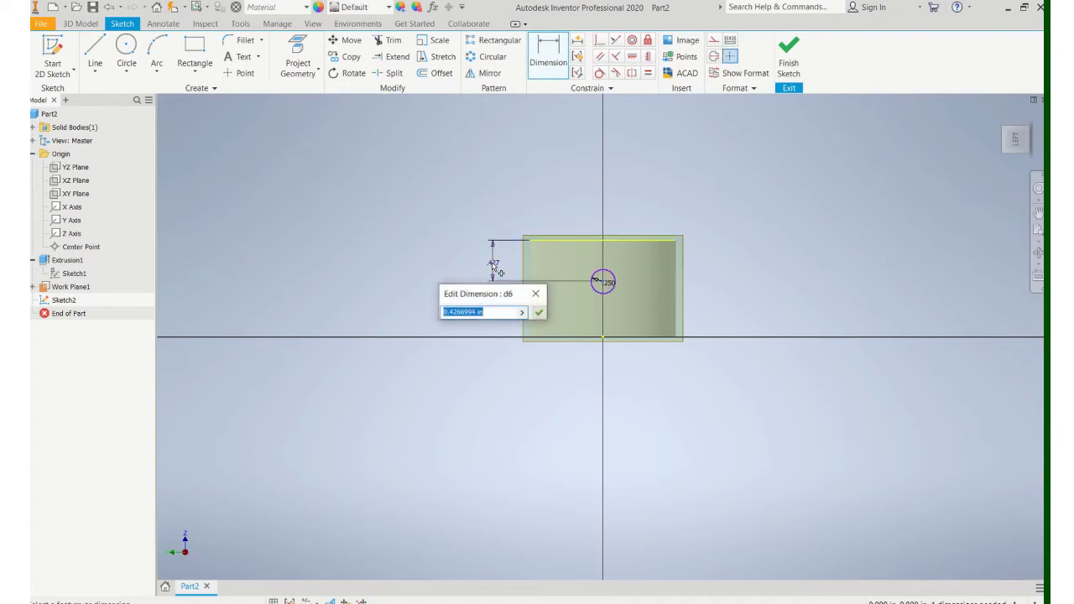
{"action": "type", "text": ".5"}
{"action": "key", "text": "Return"}
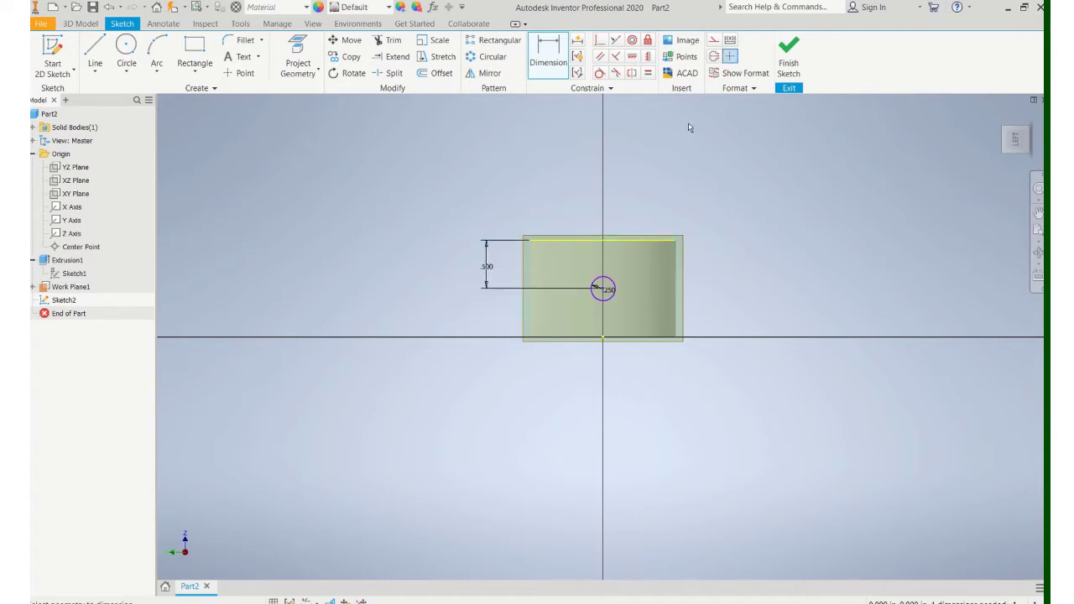
{"action": "left_click", "coordinate": [795, 72]}
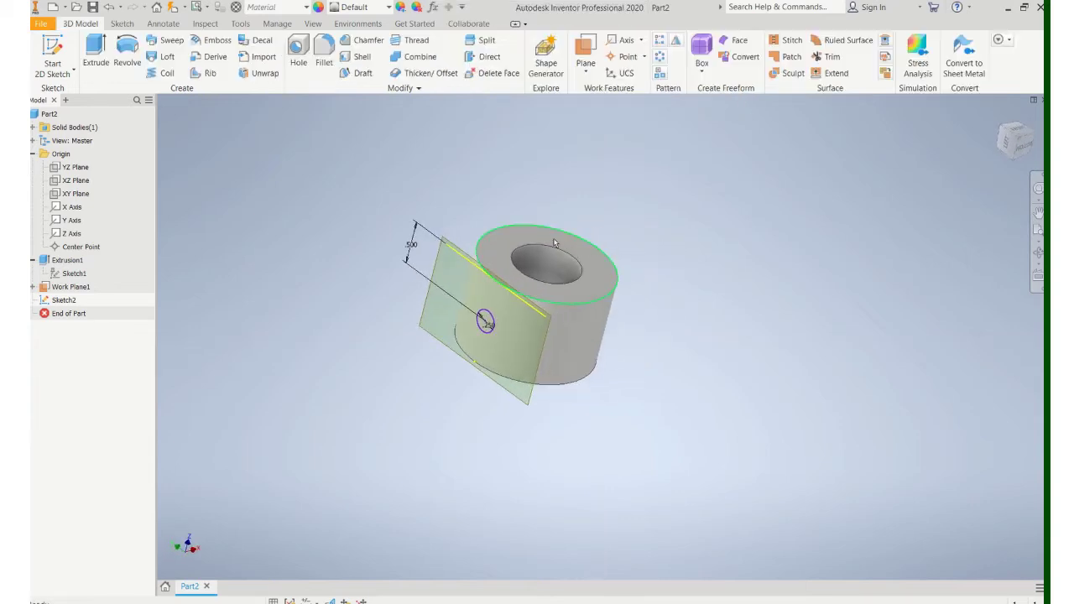
Step: Cut-extrude the .250 circle up to the inner bore face to form the hole
{"action": "left_click", "coordinate": [98, 70]}
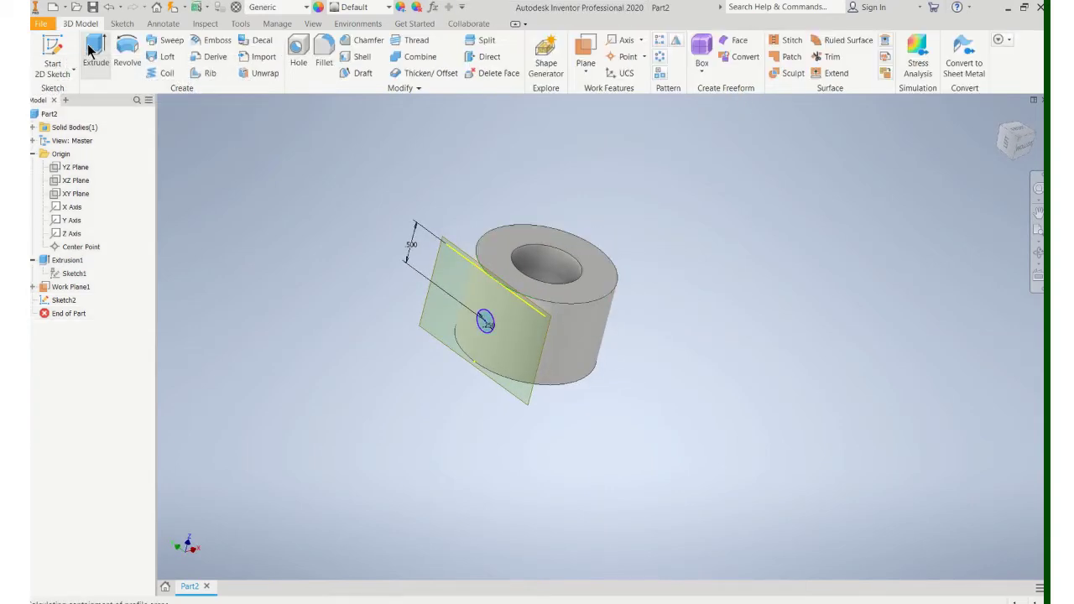
{"action": "left_click", "coordinate": [239, 264]}
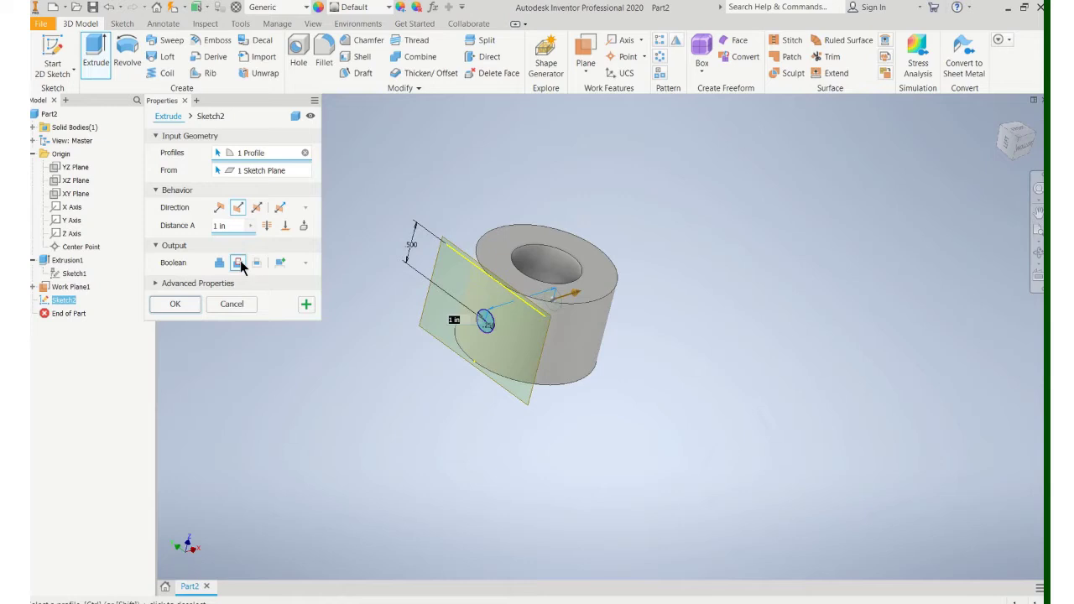
{"action": "left_click", "coordinate": [271, 227]}
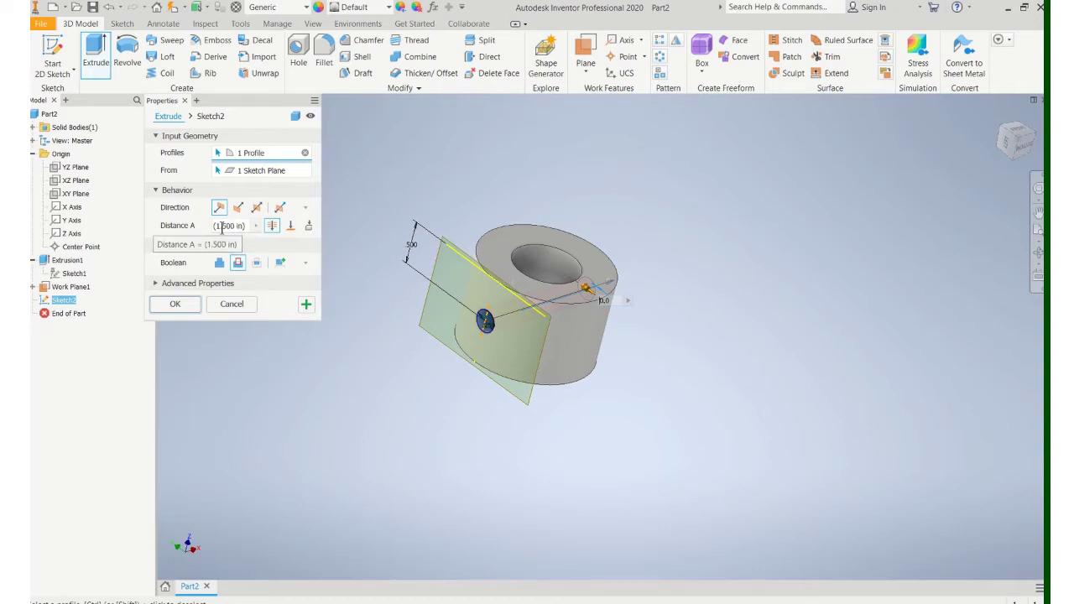
{"action": "left_click", "coordinate": [291, 227]}
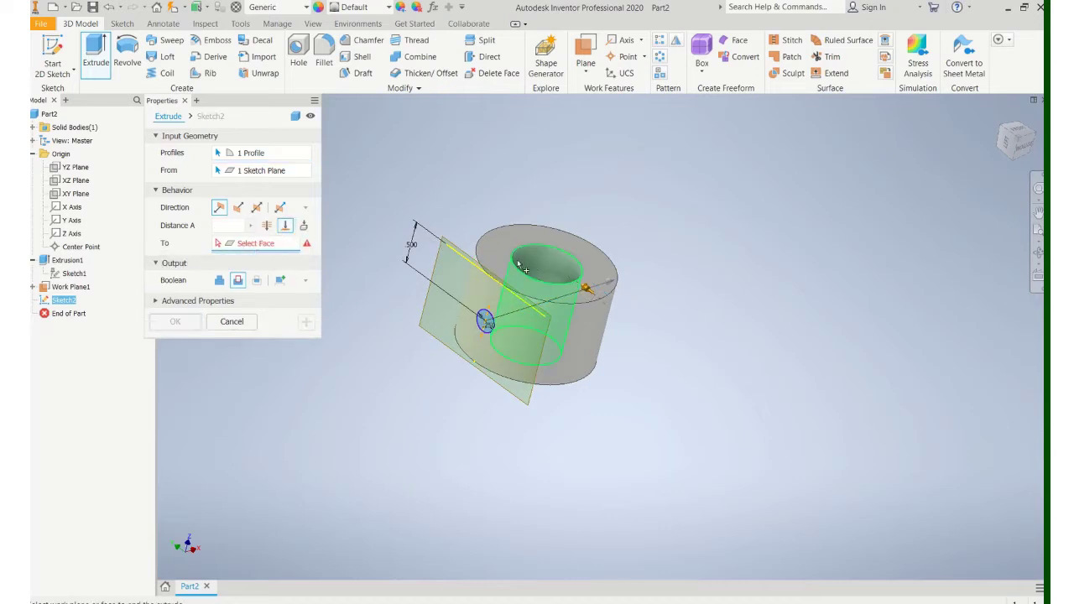
{"action": "left_click", "coordinate": [559, 267]}
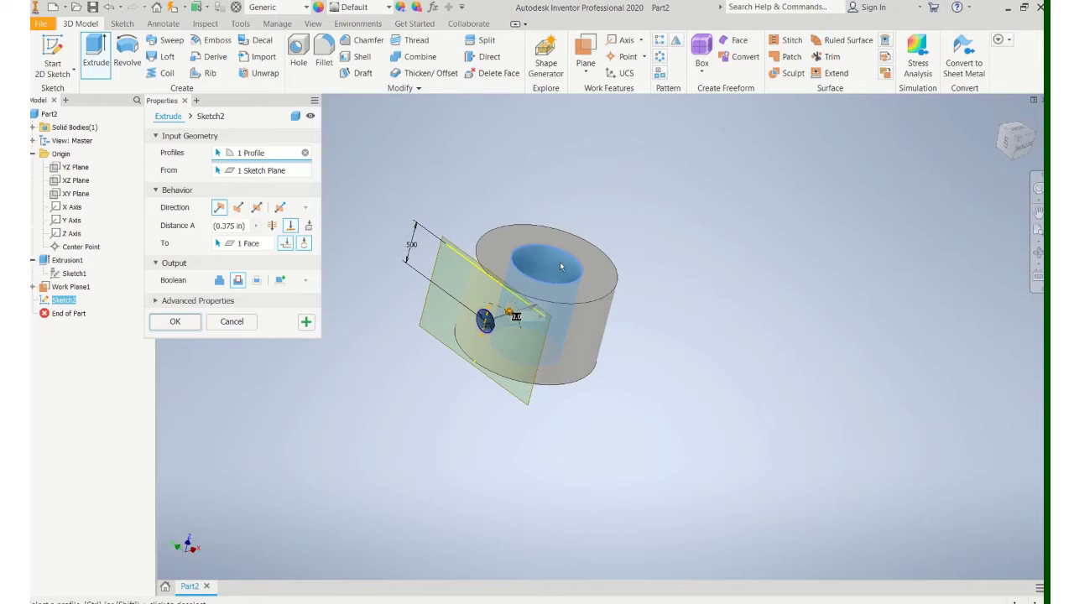
{"action": "left_click", "coordinate": [194, 319]}
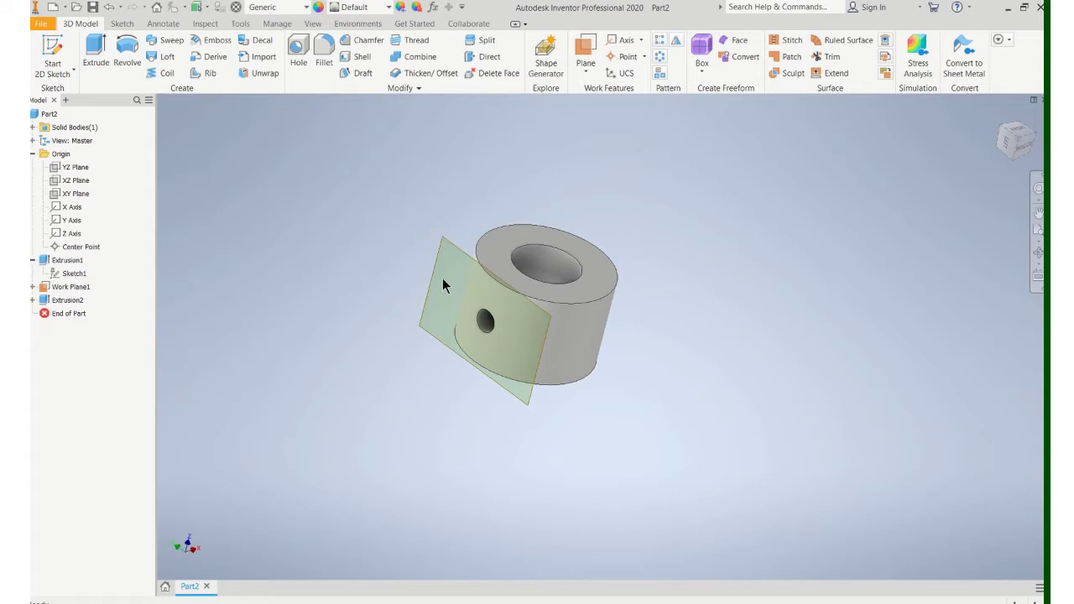
Step: Hide Work Plane1 and orbit the part to show its top face
{"action": "right_click", "coordinate": [448, 245]}
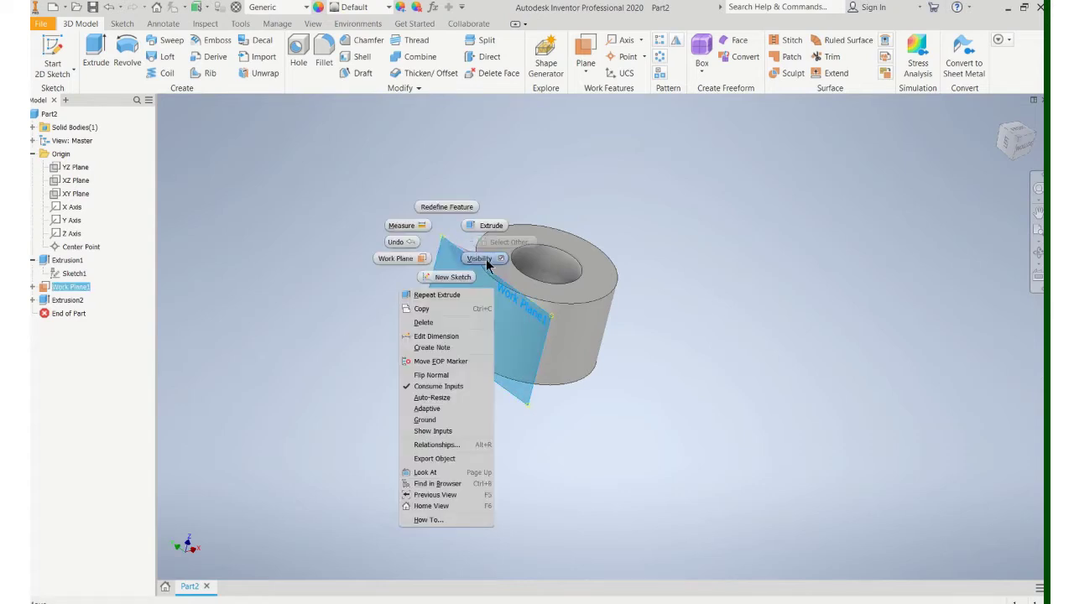
{"action": "left_click", "coordinate": [485, 260]}
{"action": "mouse_move", "coordinate": [485, 304]}
{"action": "middle_mouse_down", "text": "shift"}
{"action": "mouse_move", "coordinate": [408, 343]}
{"action": "mouse_move", "coordinate": [438, 310]}
{"action": "mouse_move", "coordinate": [475, 296]}
{"action": "middle_mouse_up", "text": "shift"}
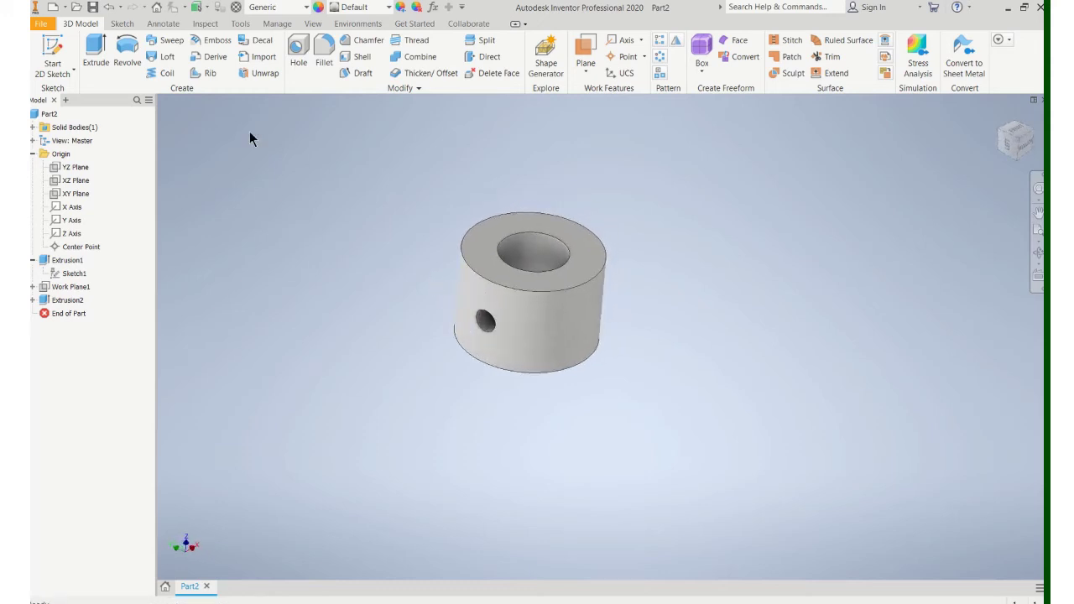
Step: Sketch the rectangular tab outline on the tube's top face, extending right from the ring
{"action": "left_click", "coordinate": [71, 47]}
{"action": "left_click", "coordinate": [549, 224]}
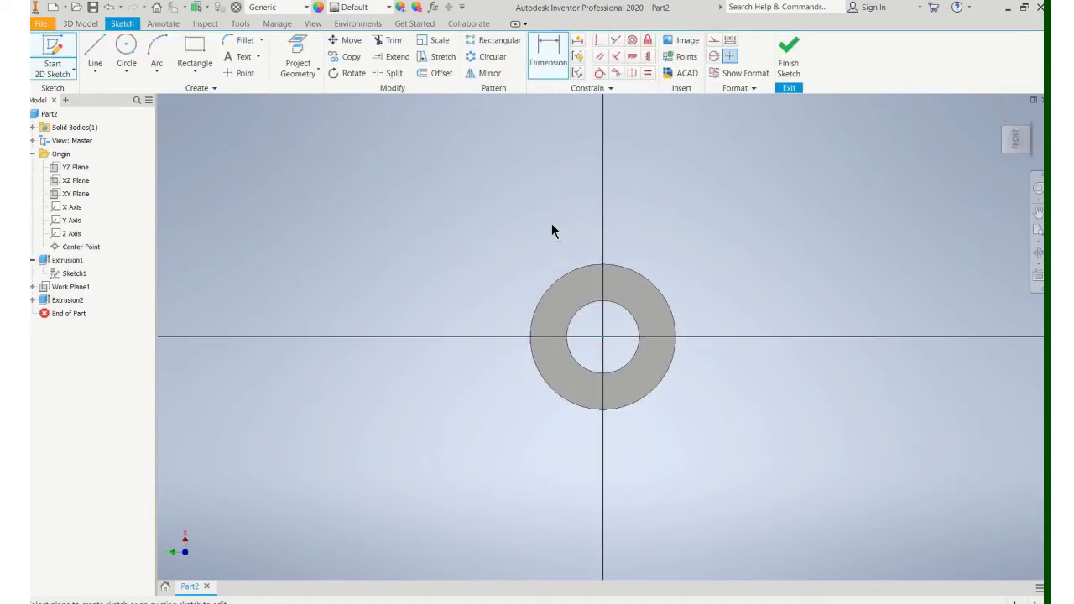
{"action": "left_click", "coordinate": [95, 52]}
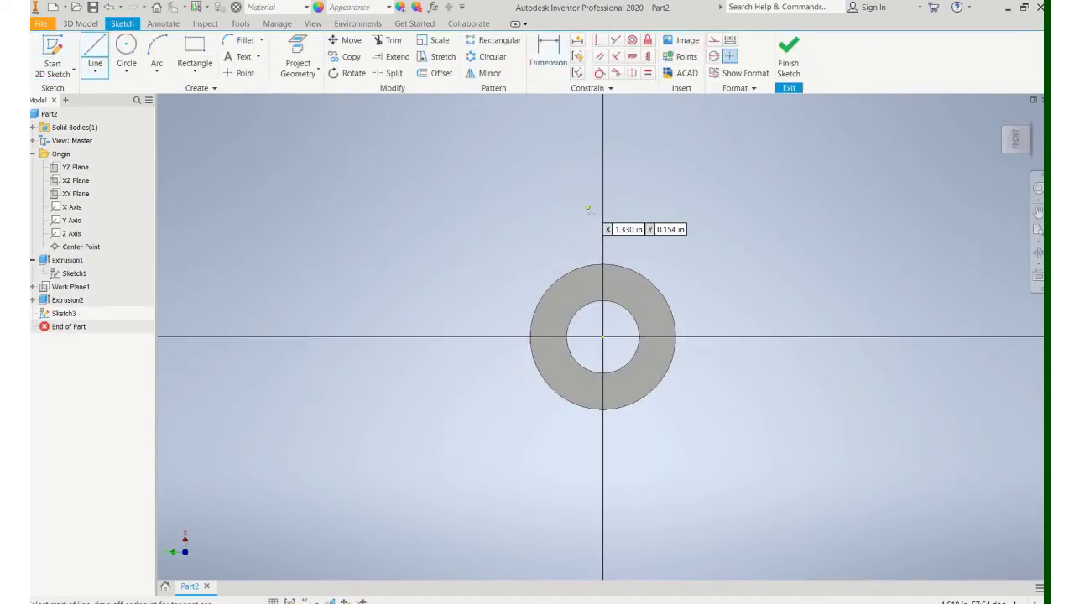
{"action": "left_click", "coordinate": [604, 263]}
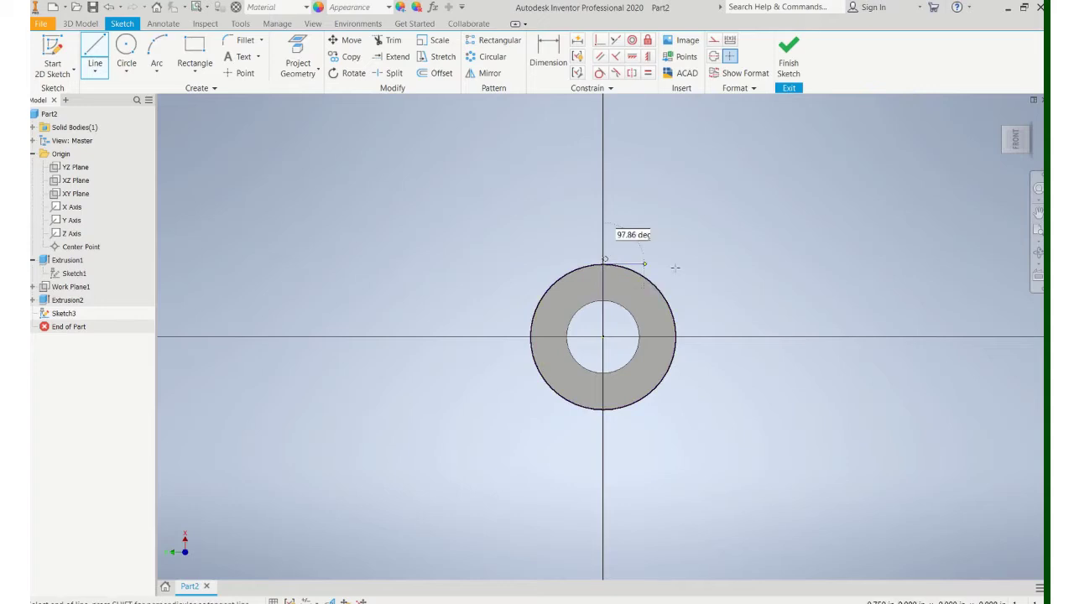
{"action": "left_click", "coordinate": [883, 265]}
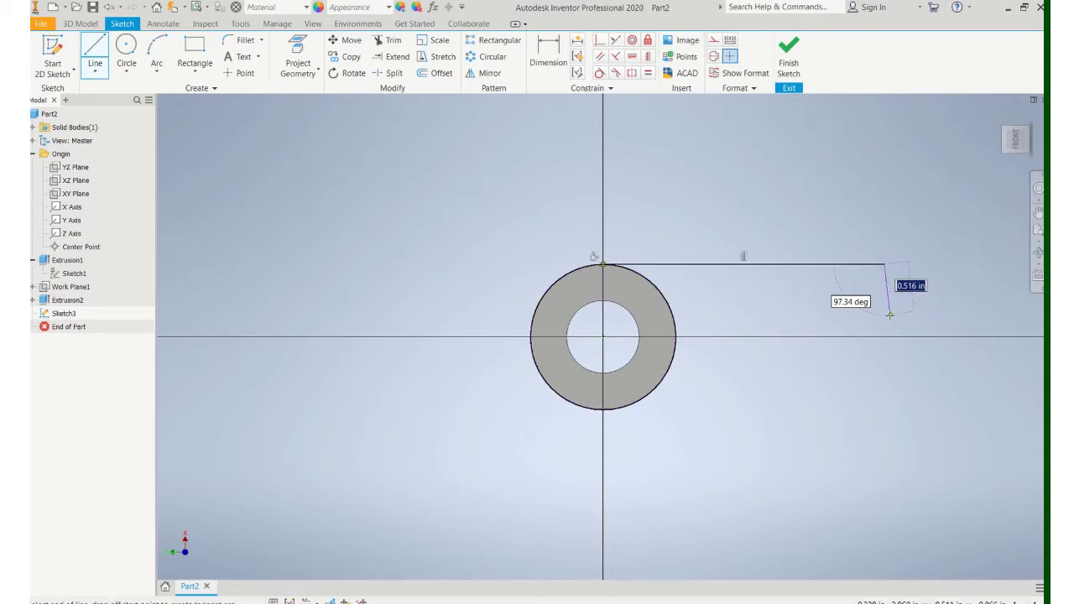
{"action": "left_click", "coordinate": [884, 317]}
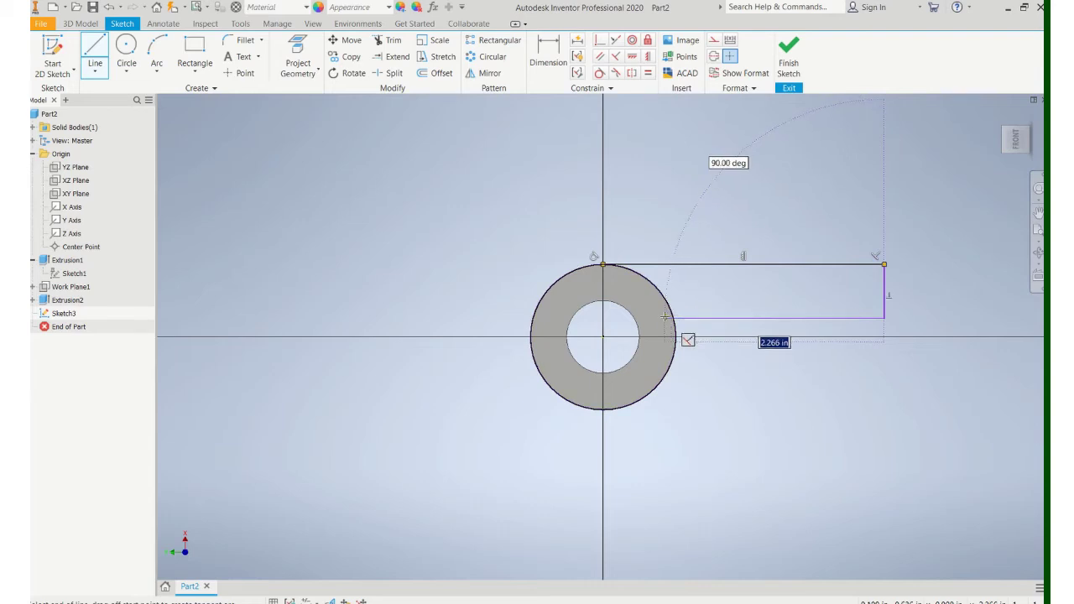
{"action": "left_click", "coordinate": [665, 317]}
{"action": "key", "text": "Escape"}
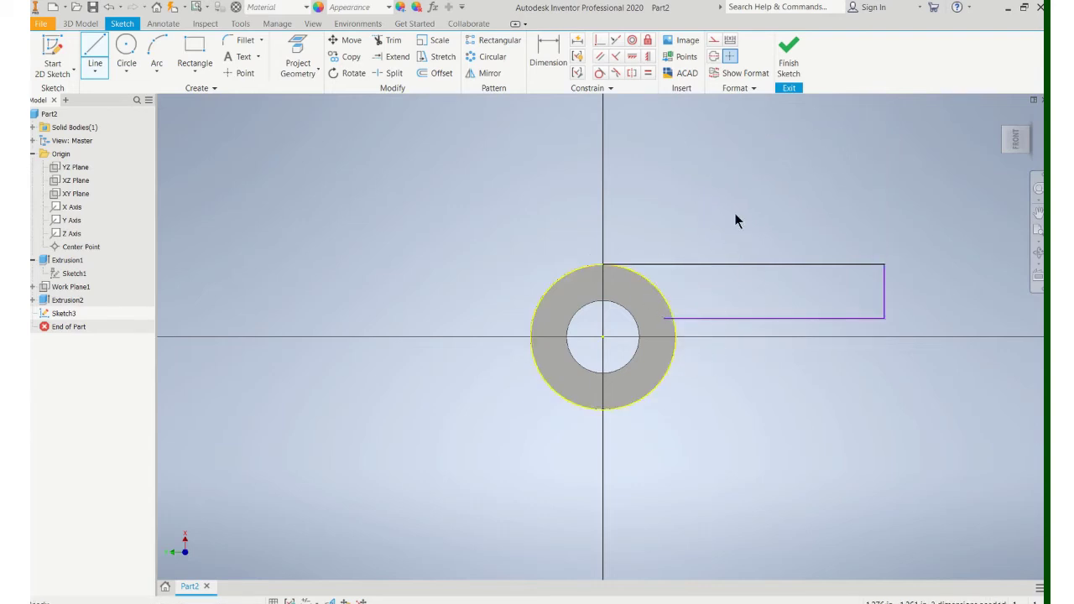
{"action": "key", "text": "Escape"}
{"action": "scroll", "coordinate": [632, 358], "scroll_direction": "down", "scroll_amount": 1}
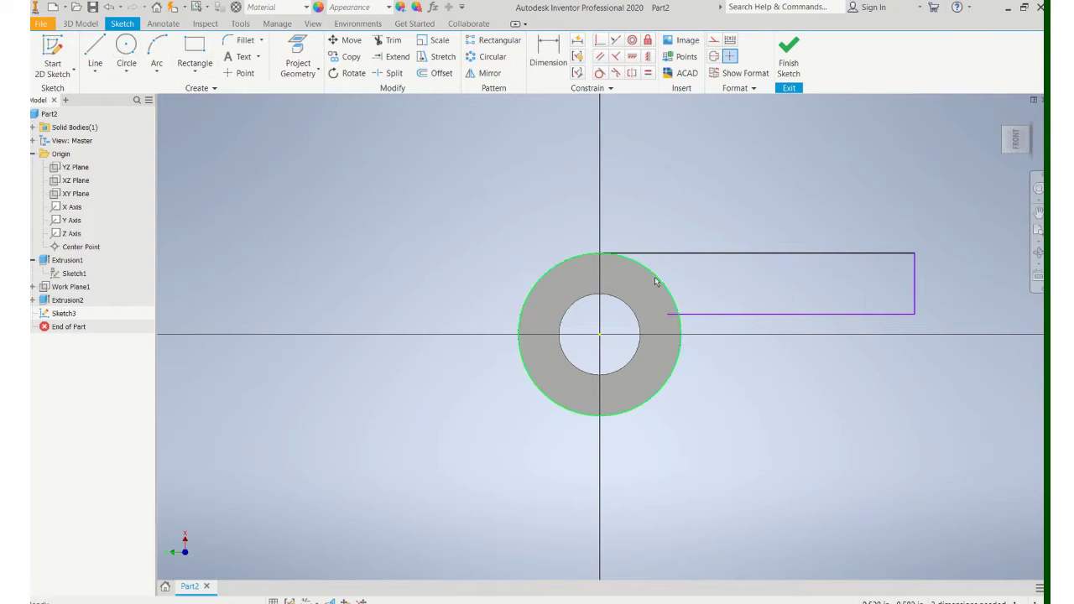
Step: Draw a circle at the origin matching the ring's 1.500 outer edge
{"action": "left_click", "coordinate": [126, 50]}
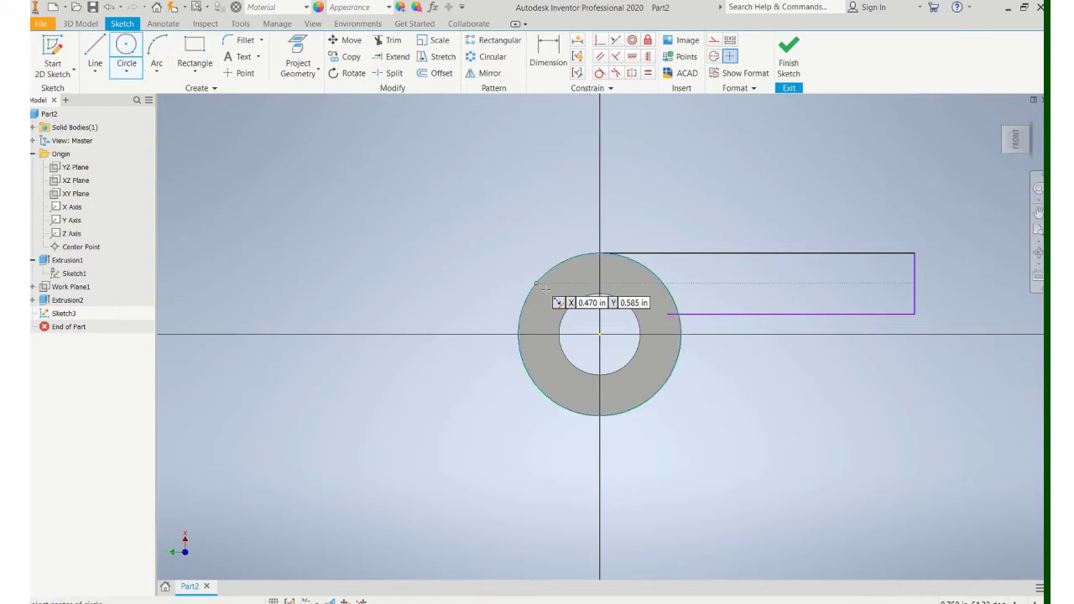
{"action": "left_click", "coordinate": [599, 334]}
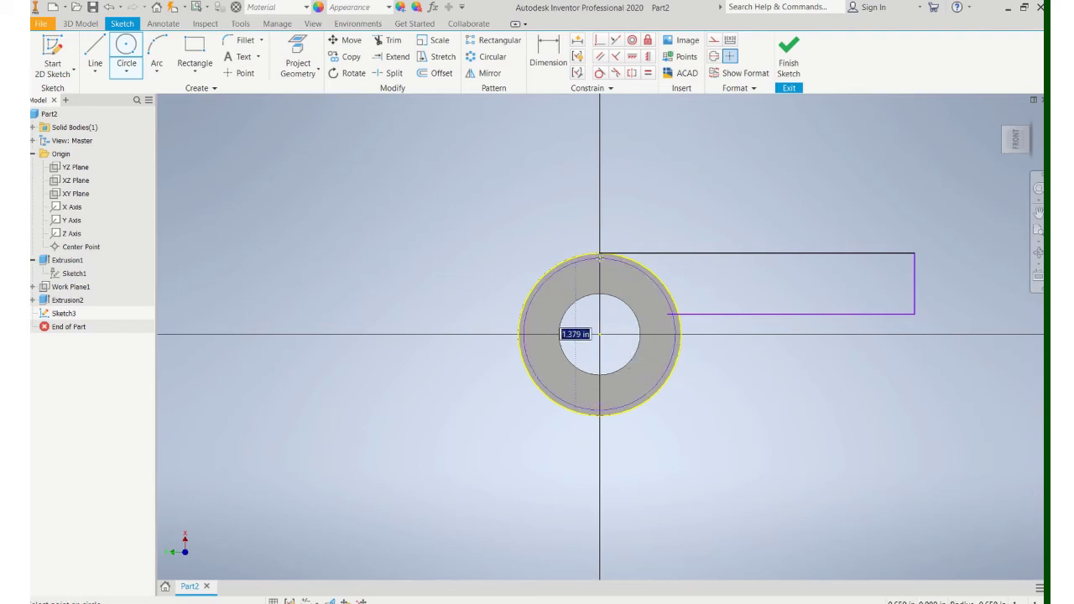
{"action": "left_click", "coordinate": [622, 278]}
{"action": "key", "text": "Escape"}
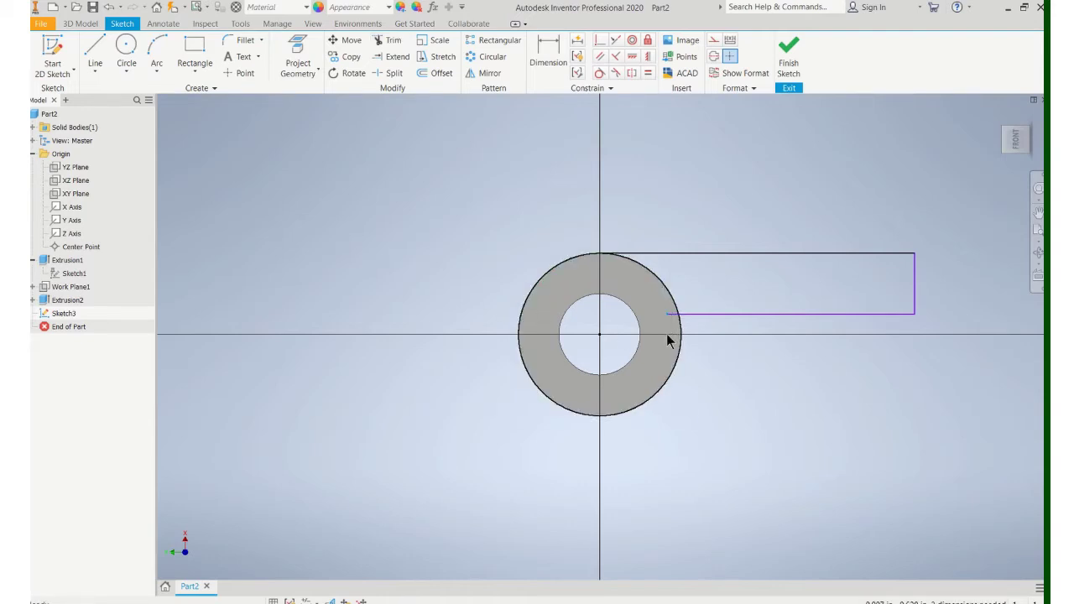
{"action": "left_click", "coordinate": [385, 40]}
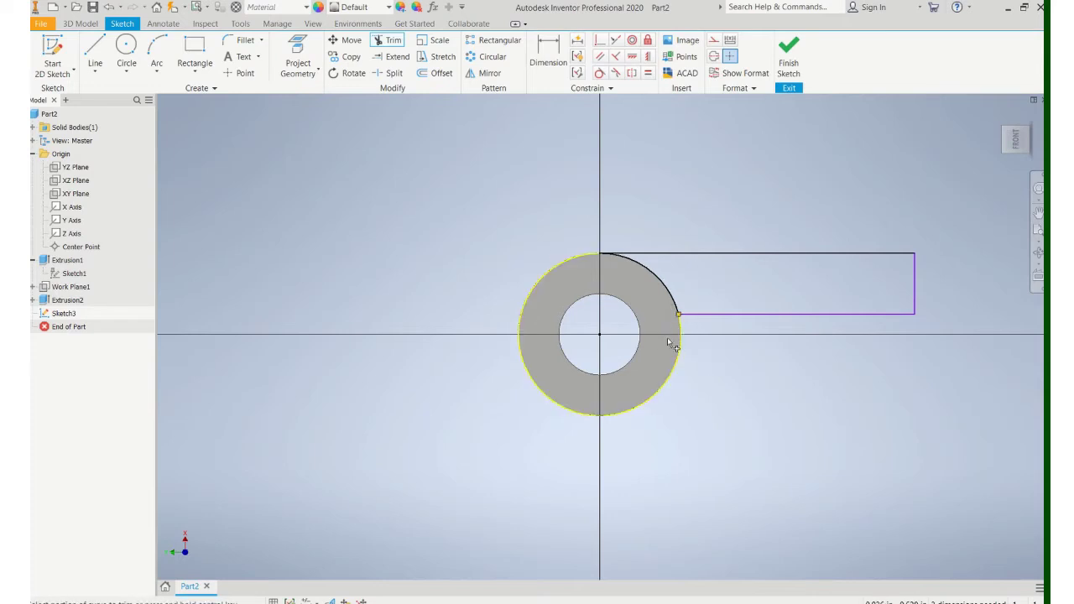
Step: Dimension the tab 1.750 long and .600 tall, then finish Sketch3
{"action": "left_click", "coordinate": [547, 46]}
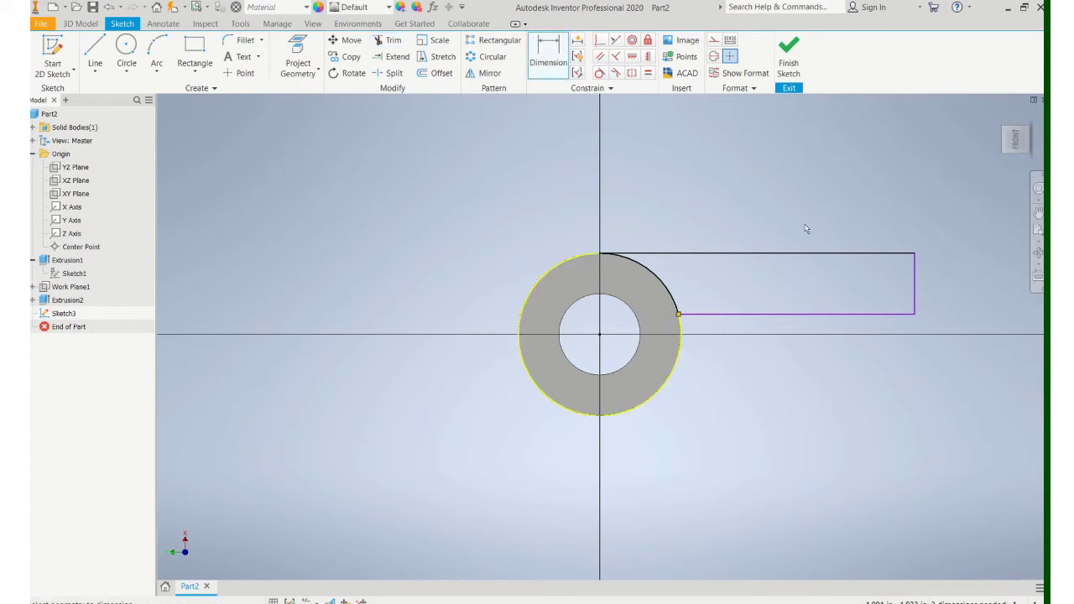
{"action": "left_click", "coordinate": [913, 288]}
{"action": "left_click", "coordinate": [757, 190]}
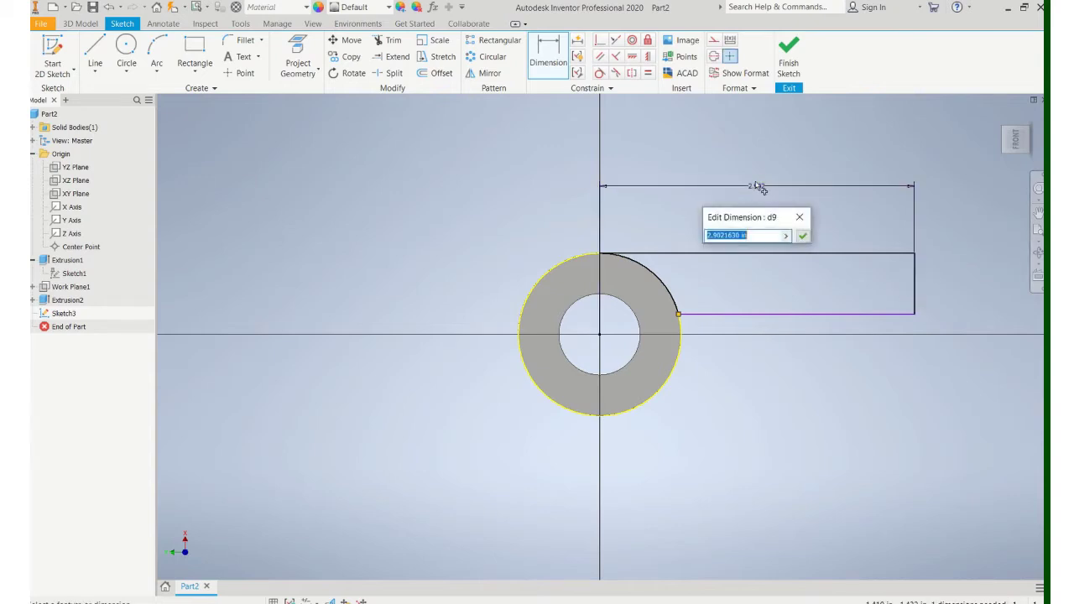
{"action": "type", "text": "1.75"}
{"action": "key", "text": "Return"}
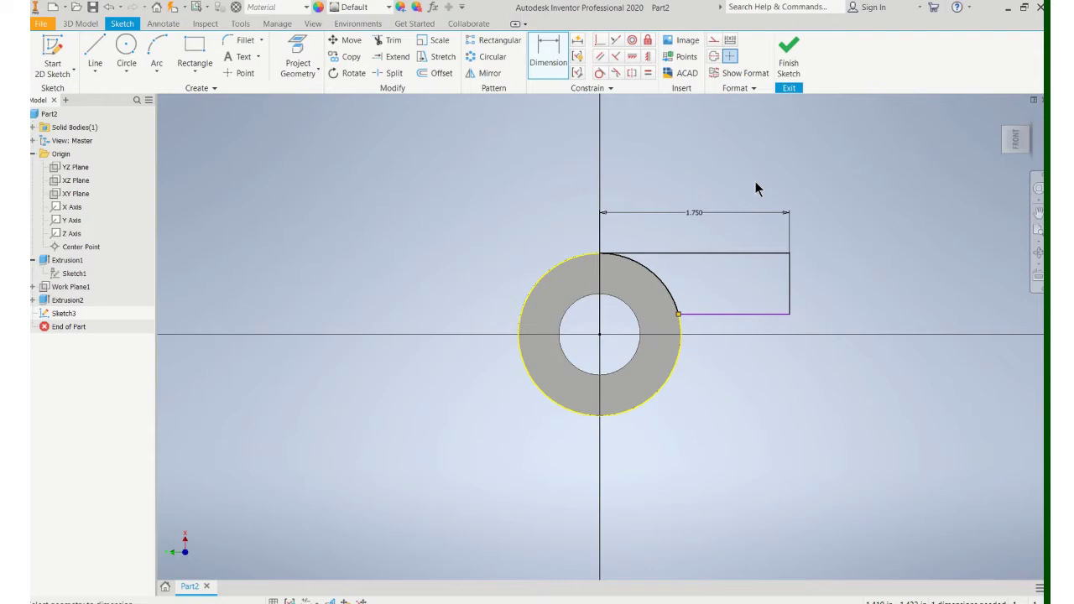
{"action": "left_click", "coordinate": [789, 289]}
{"action": "left_click", "coordinate": [848, 288]}
{"action": "type", "text": ".6"}
{"action": "key", "text": "Return"}
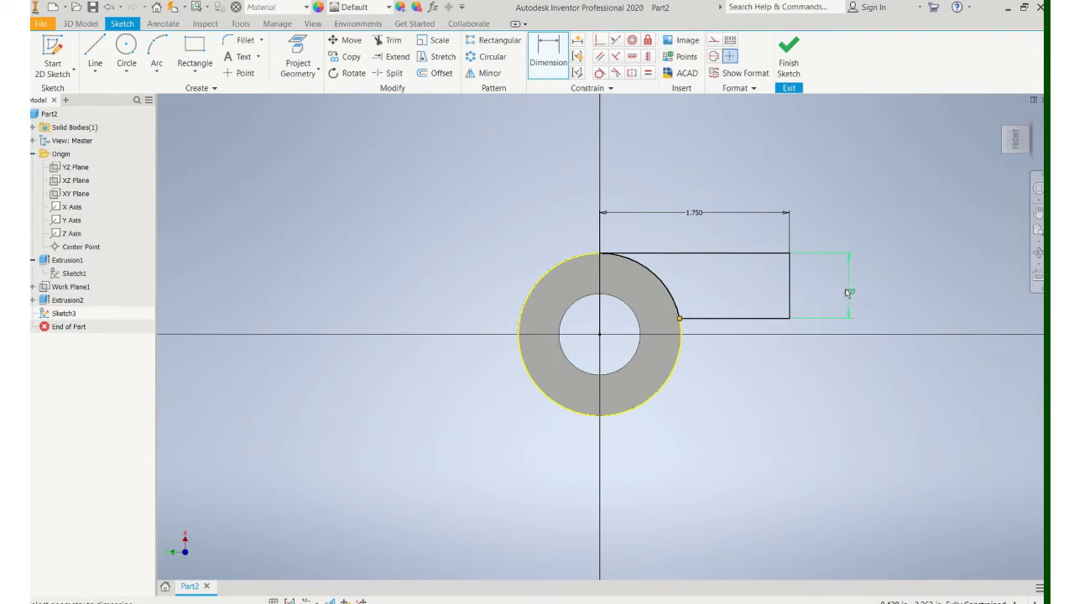
{"action": "left_click", "coordinate": [788, 55]}
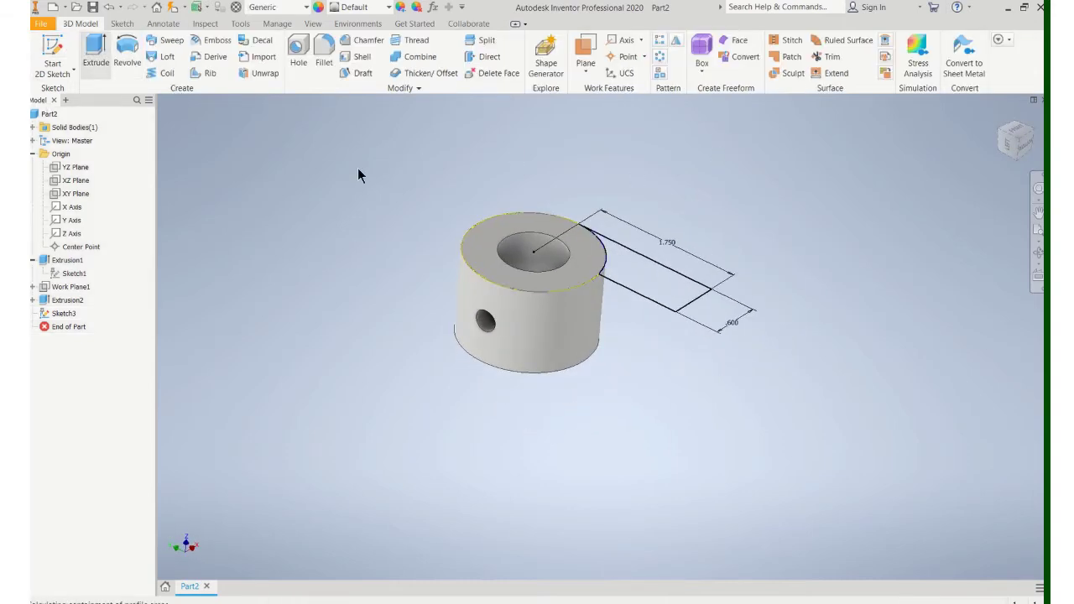
Step: Extrude the tab profile 0.25 in with the direction flipped downward
{"action": "key", "text": "e"}
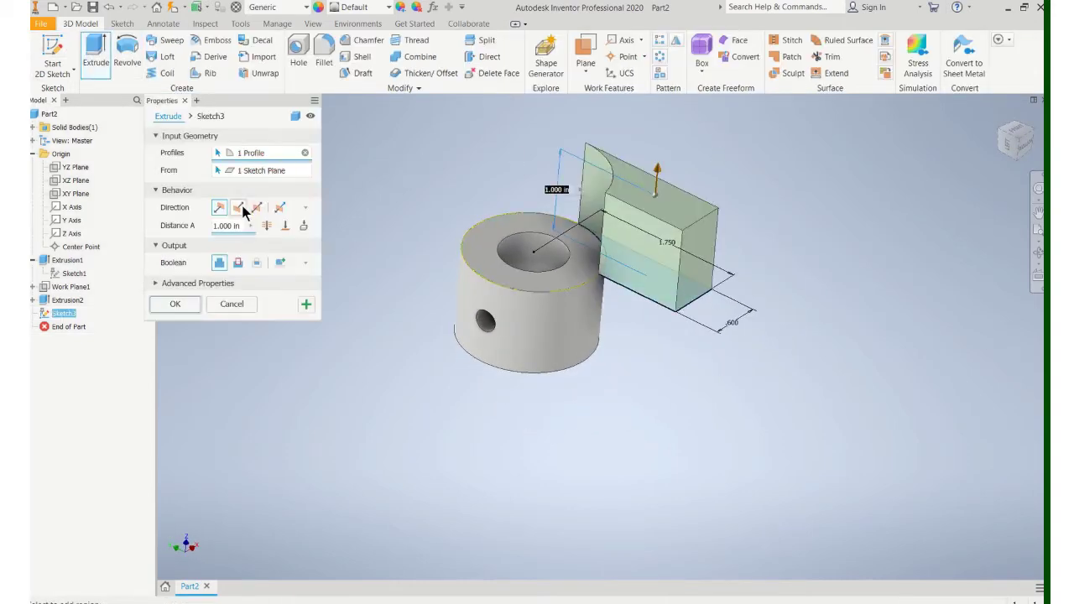
{"action": "left_click", "coordinate": [240, 208]}
{"action": "left_click", "coordinate": [227, 226]}
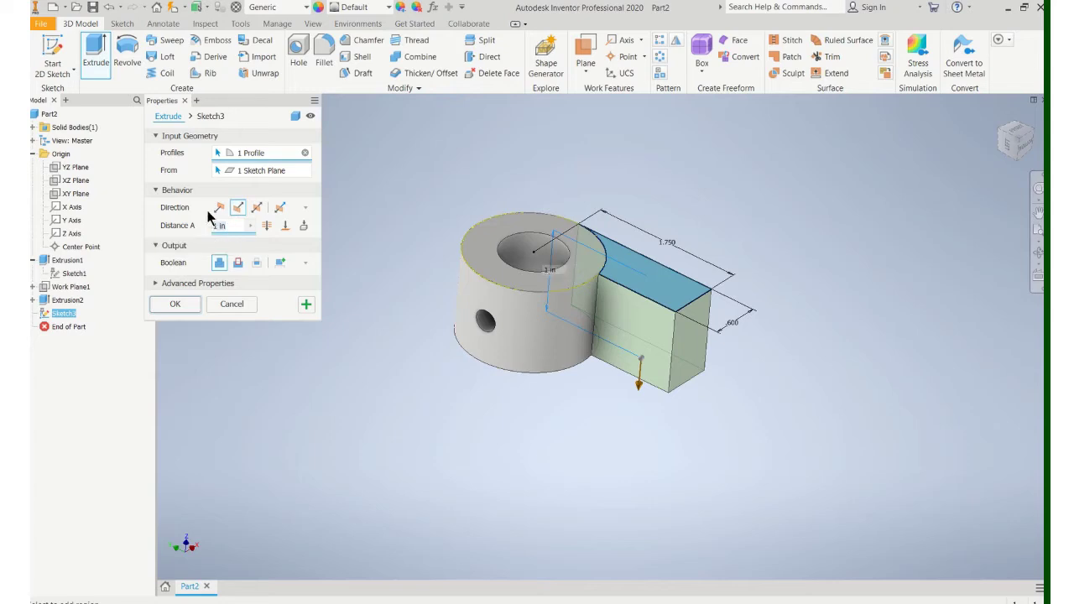
{"action": "type", "text": ".25"}
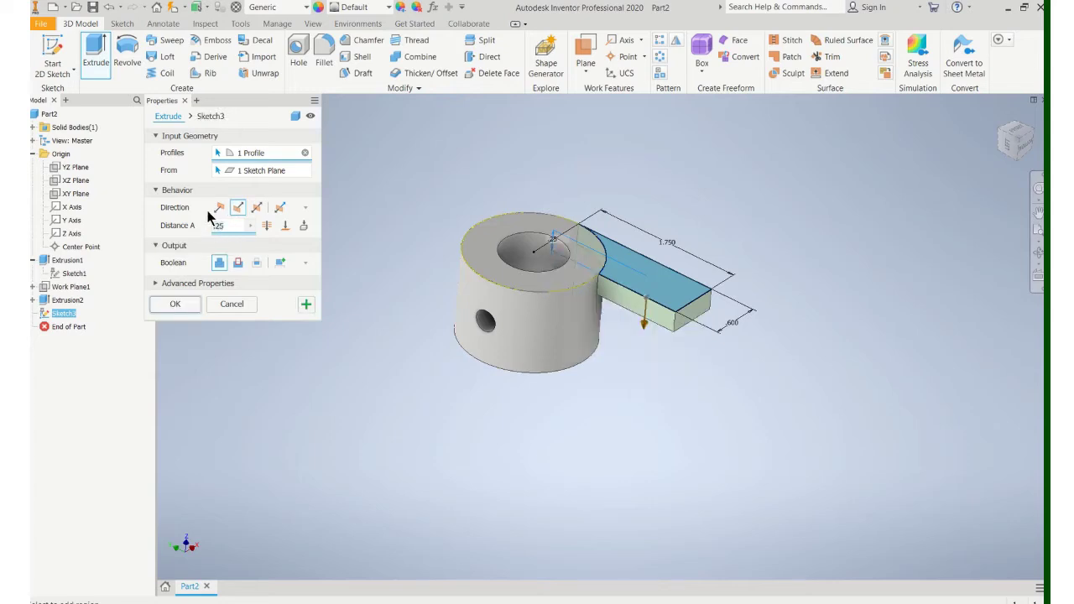
{"action": "left_click", "coordinate": [195, 303]}
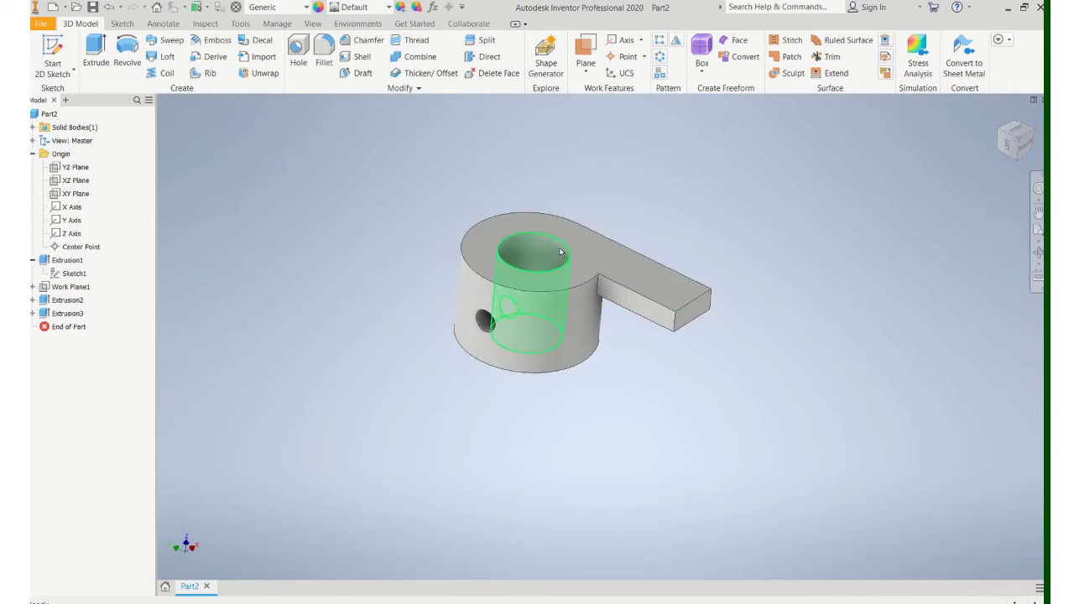
Step: Start a sketch on the part's top face and draw the hole circle on the tab
{"action": "left_click", "coordinate": [52, 55]}
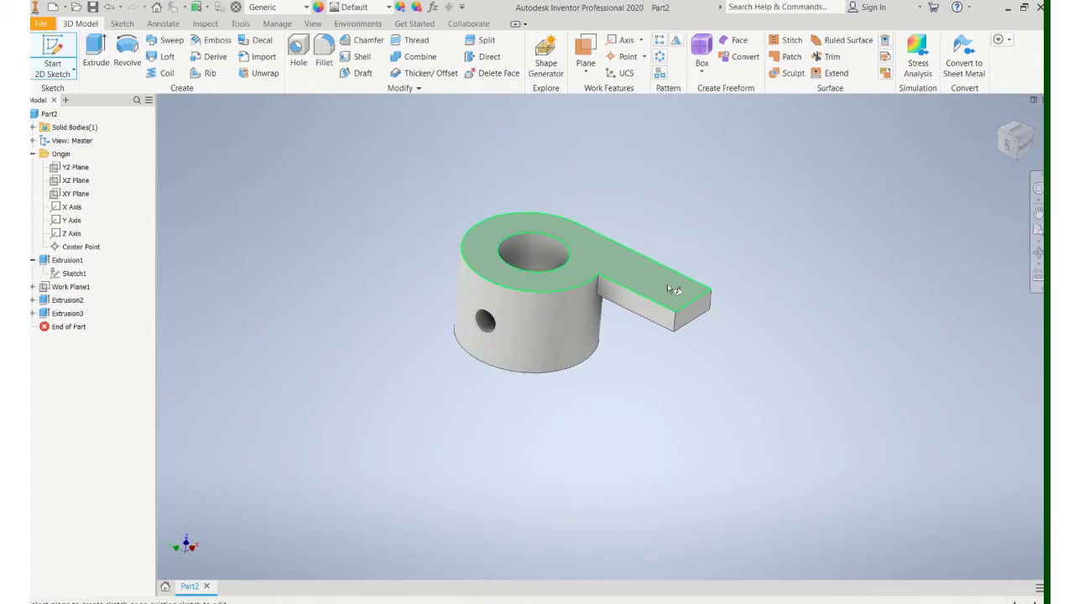
{"action": "left_click", "coordinate": [667, 286]}
{"action": "left_click", "coordinate": [126, 47]}
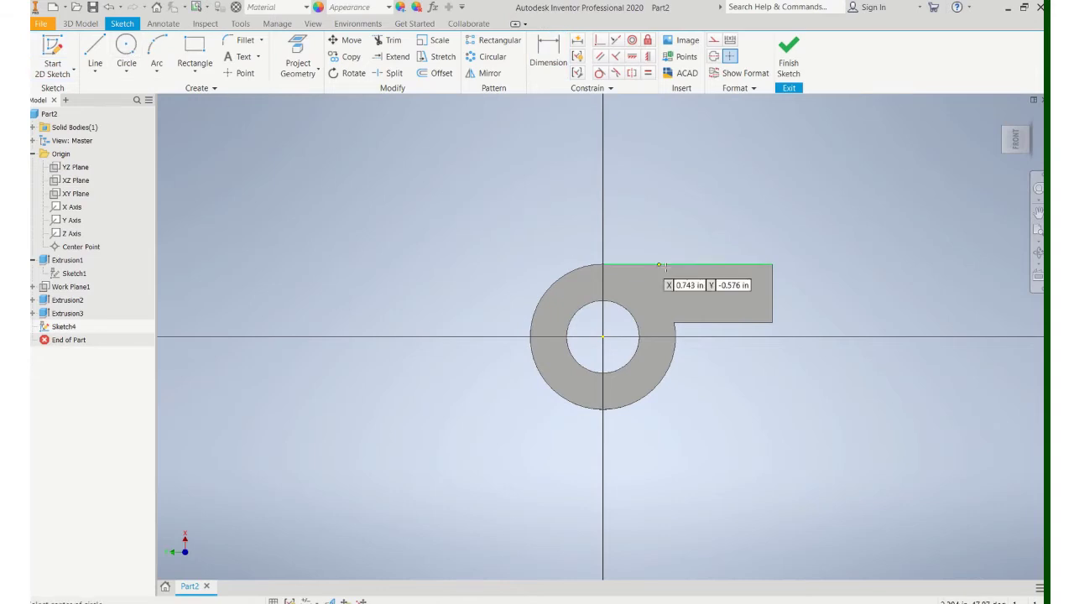
{"action": "left_click", "coordinate": [731, 294]}
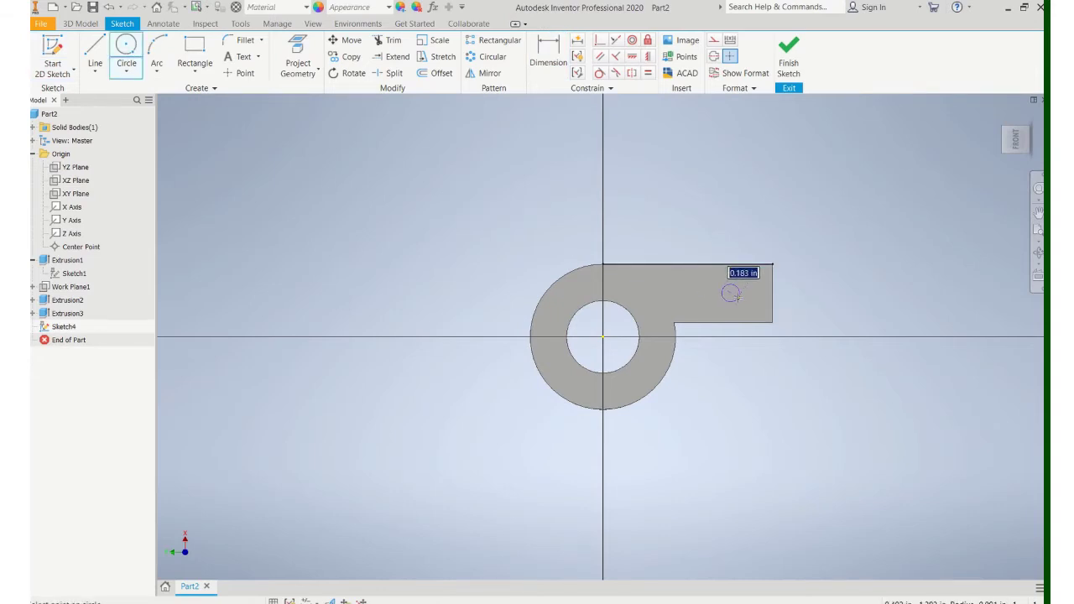
{"action": "type", "text": ".2"}
{"action": "key", "text": "Return"}
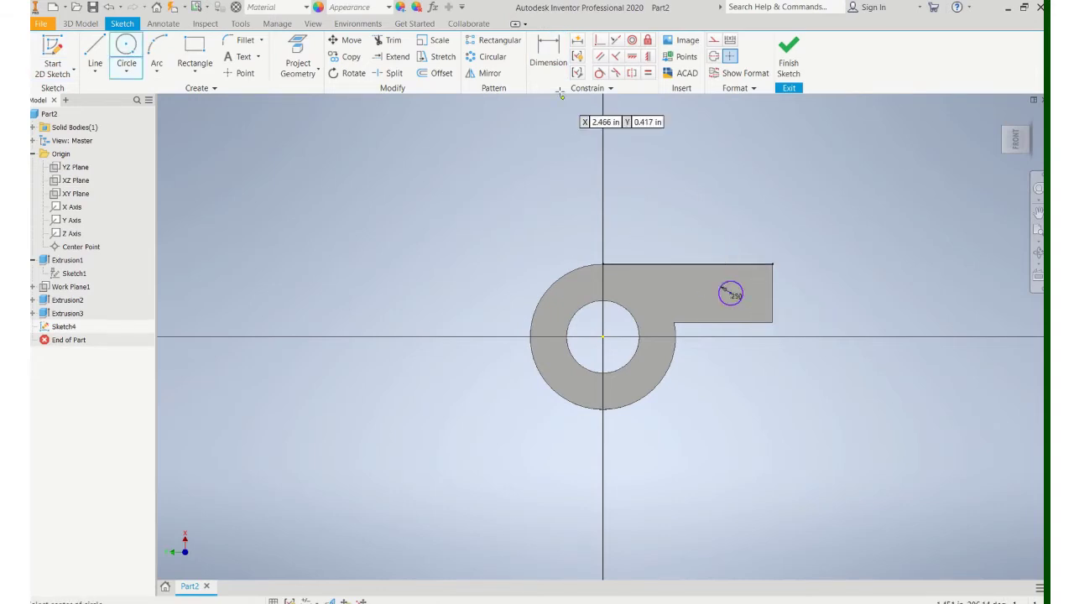
Step: Dimension the circle .400 from the tab end and .300 from its edge, then finish the sketch
{"action": "left_click", "coordinate": [548, 50]}
{"action": "left_click", "coordinate": [773, 292]}
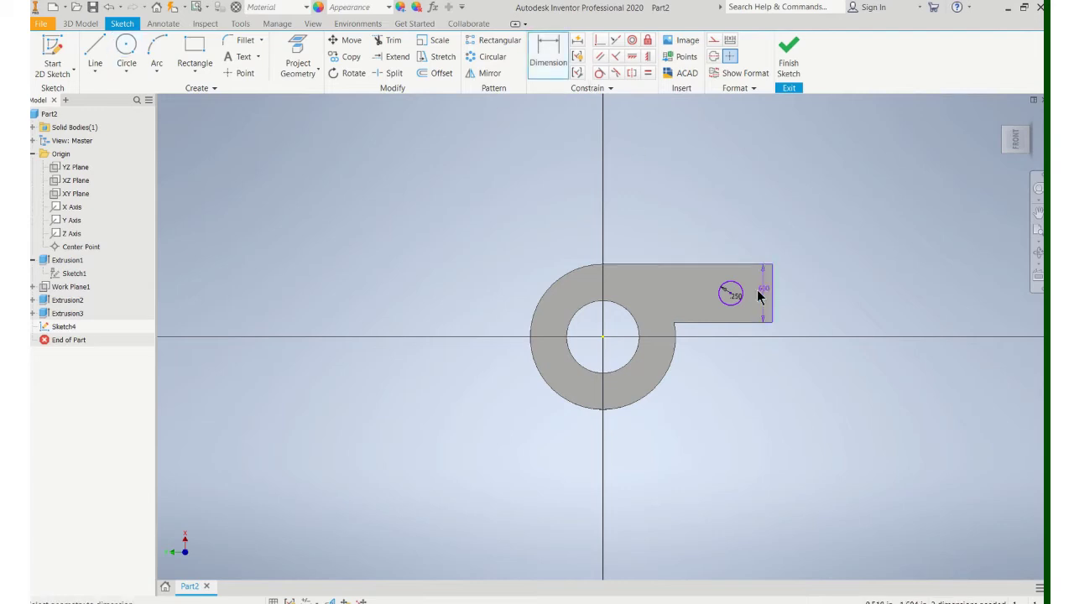
{"action": "left_click", "coordinate": [731, 294]}
{"action": "left_click", "coordinate": [743, 241]}
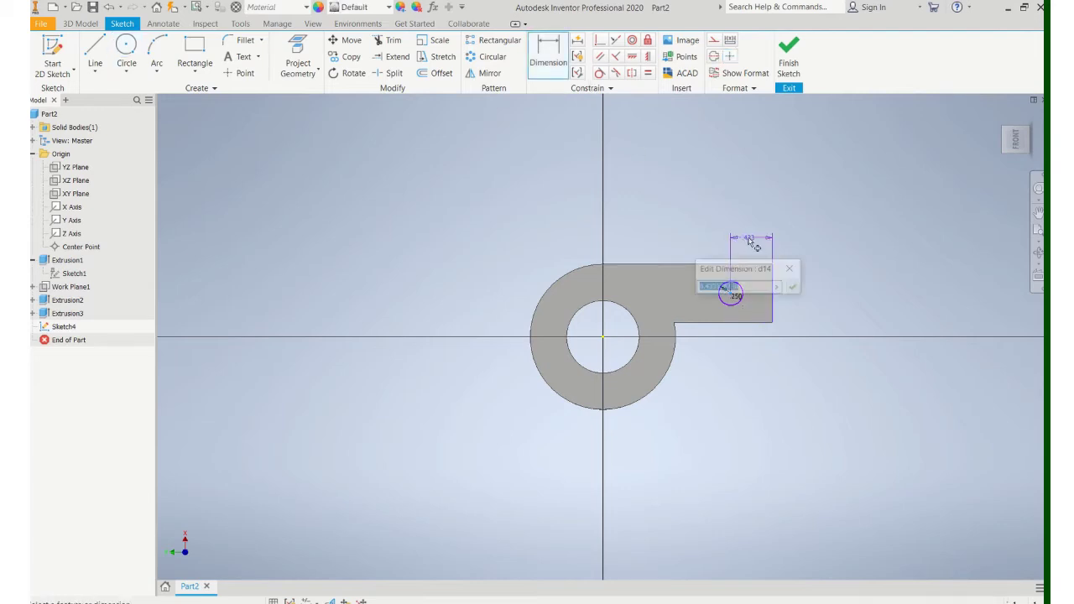
{"action": "type", "text": ".4"}
{"action": "key", "text": "Return"}
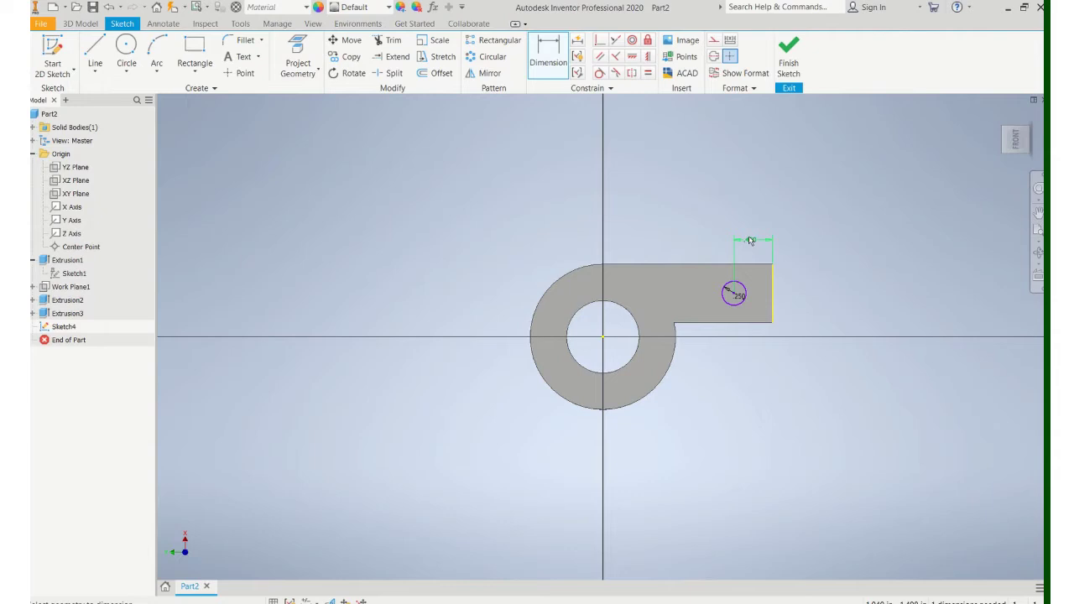
{"action": "left_click", "coordinate": [735, 298]}
{"action": "left_click", "coordinate": [811, 282]}
{"action": "type", "text": "."}
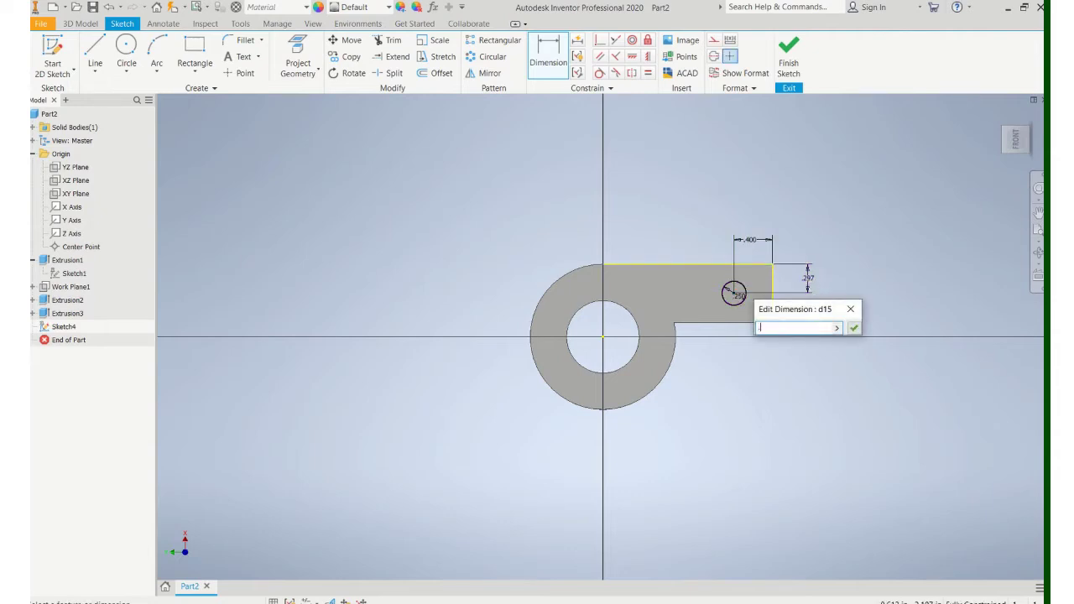
{"action": "type", "text": "3"}
{"action": "key", "text": "Return"}
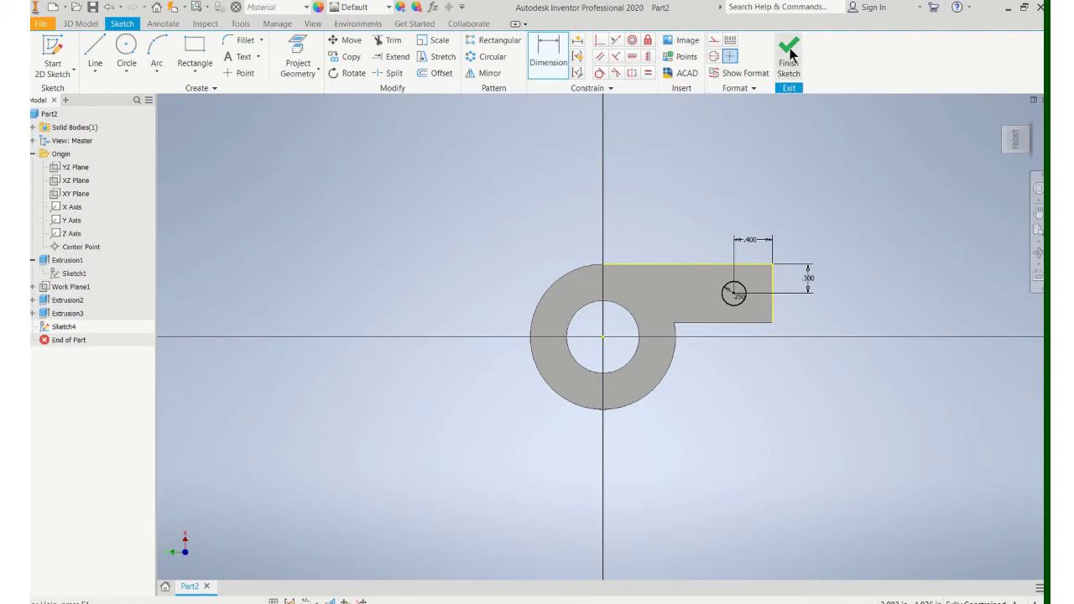
{"action": "left_click", "coordinate": [791, 55]}
Step: Extrude the circle as a Boolean Cut through the tab, then bring up the 0.125 in Fillet
{"action": "left_click", "coordinate": [95, 47]}
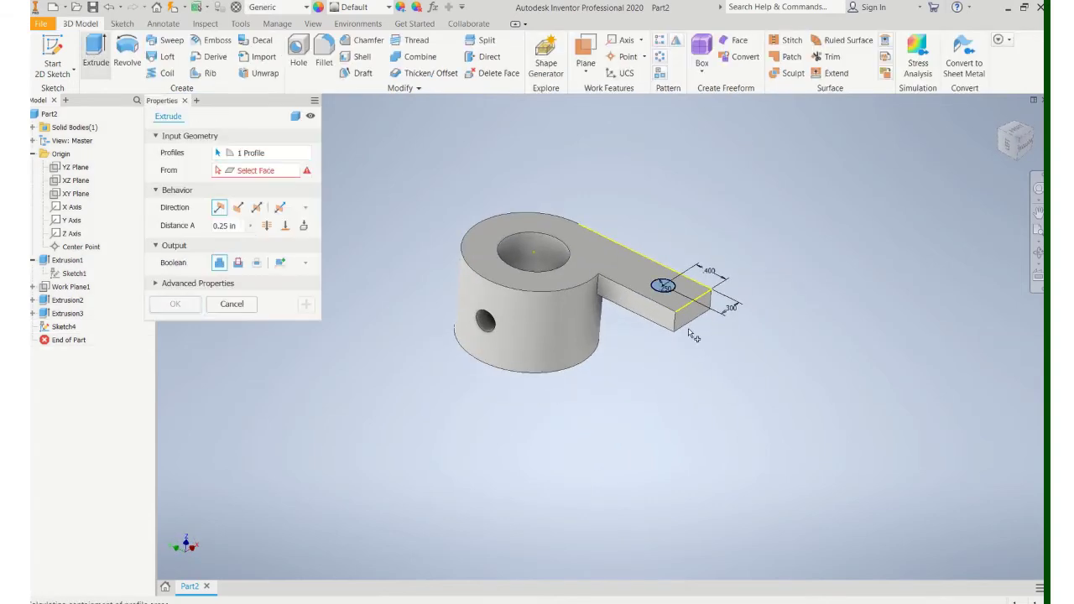
{"action": "left_click", "coordinate": [238, 263]}
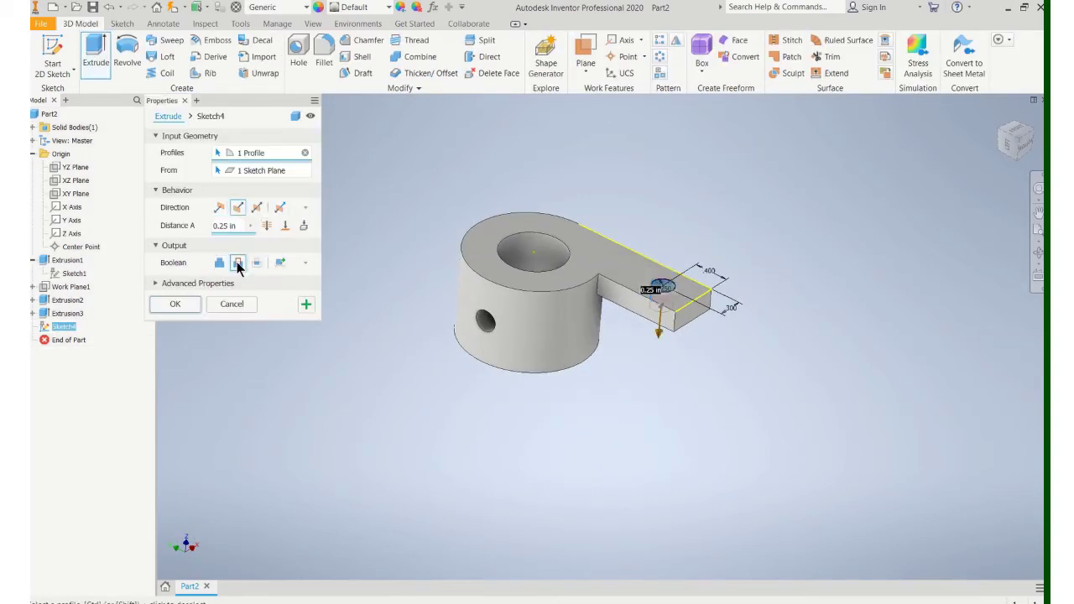
{"action": "left_click", "coordinate": [173, 304]}
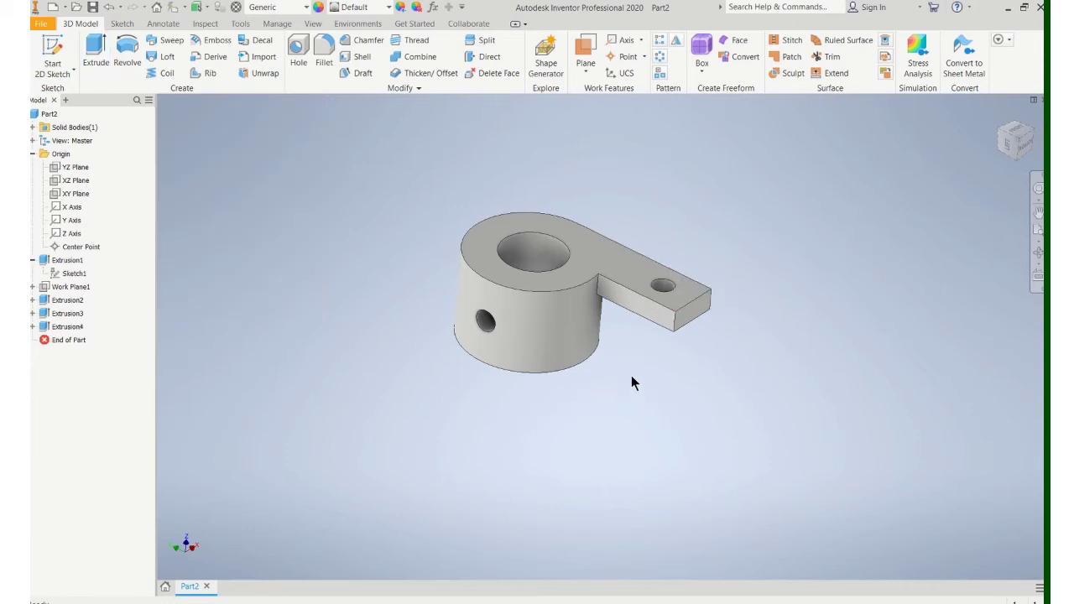
{"action": "mouse_move", "coordinate": [631, 375]}
{"action": "middle_mouse_down", "text": "shift"}
{"action": "mouse_move", "coordinate": [575, 434]}
{"action": "mouse_move", "coordinate": [631, 383]}
{"action": "middle_mouse_up", "text": "shift"}
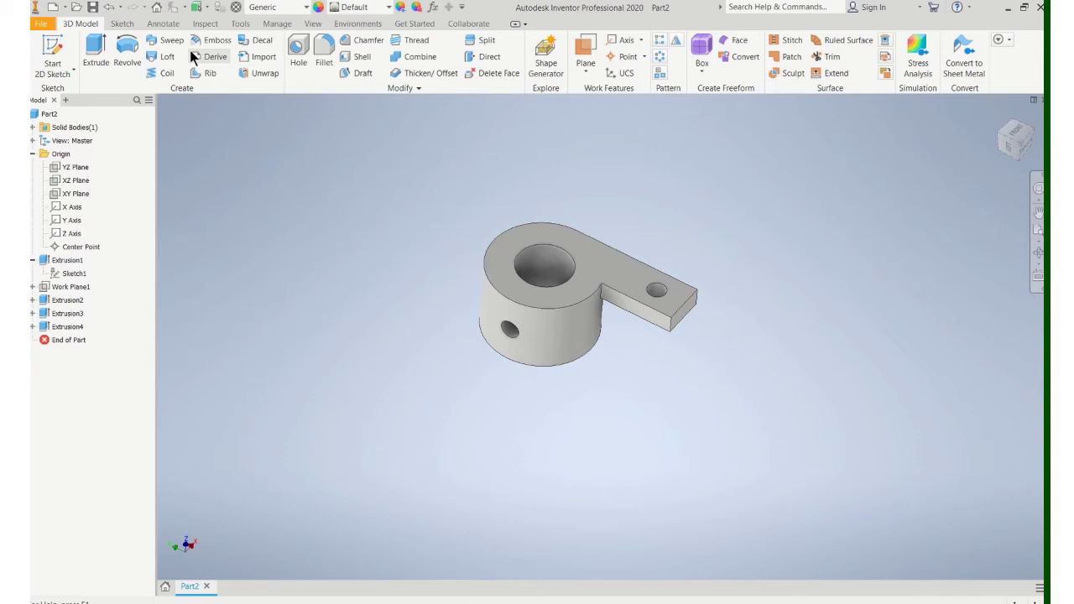
{"action": "left_click", "coordinate": [322, 52]}
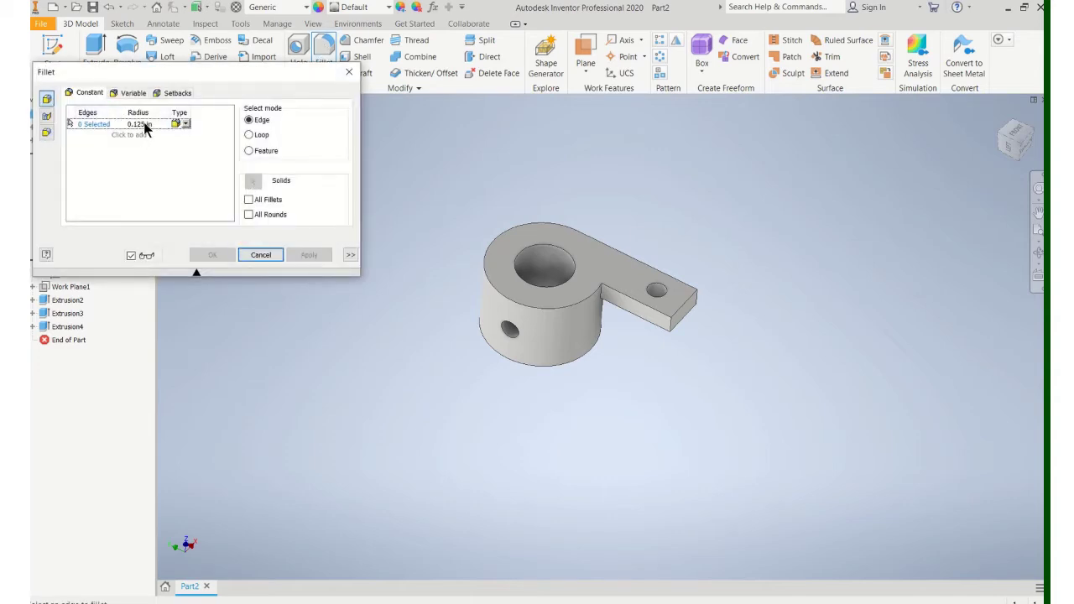
Step: Round the tab's two end edges and an inner vertical edge at 0.125 in
{"action": "left_click", "coordinate": [705, 307]}
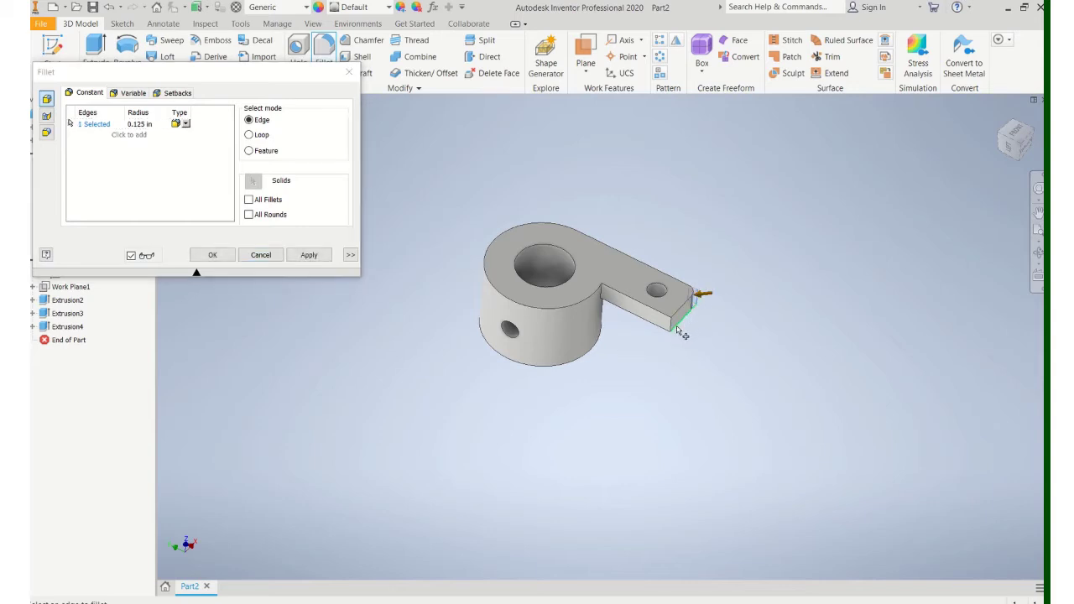
{"action": "left_click", "coordinate": [677, 333]}
{"action": "left_click", "coordinate": [606, 299]}
{"action": "left_click", "coordinate": [215, 256]}
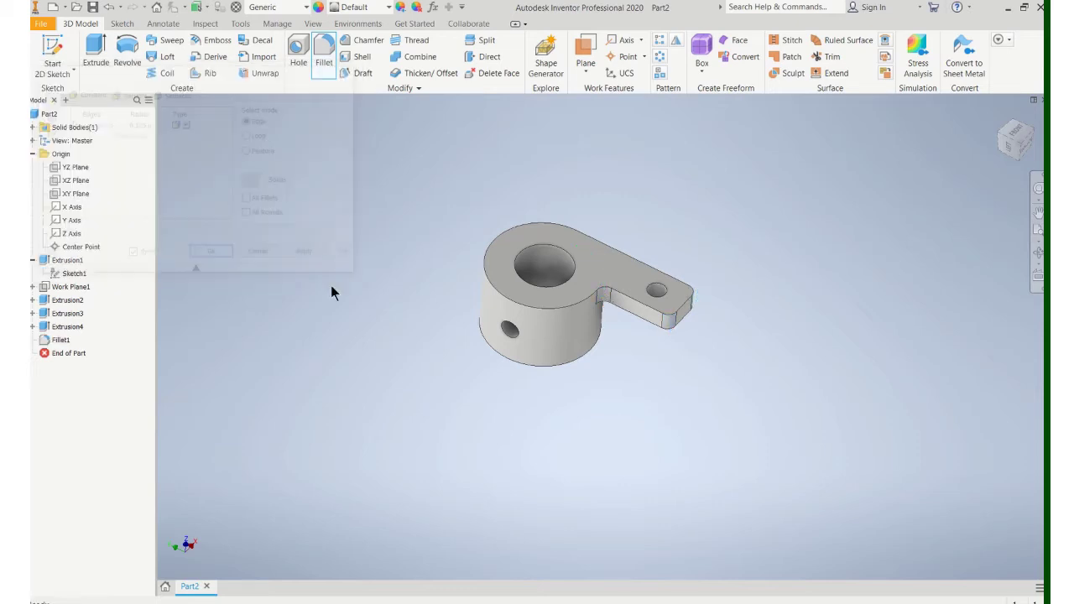
{"action": "mouse_move", "coordinate": [468, 277]}
{"action": "middle_mouse_down", "text": "shift"}
{"action": "mouse_move", "coordinate": [427, 353]}
{"action": "mouse_move", "coordinate": [445, 288]}
{"action": "mouse_move", "coordinate": [468, 268]}
{"action": "middle_mouse_up", "text": "shift"}
{"action": "scroll", "coordinate": [460, 260], "scroll_direction": "up", "scroll_amount": 3}
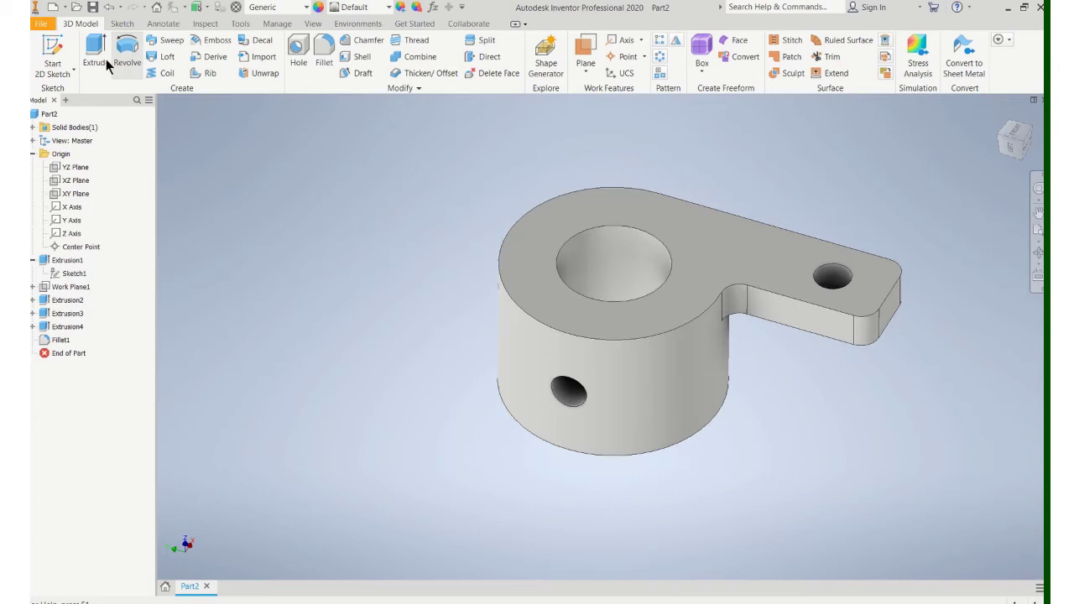
Step: Save the part as 'pg 9_25 ex 6'
{"action": "left_click", "coordinate": [41, 24]}
{"action": "left_click", "coordinate": [76, 165]}
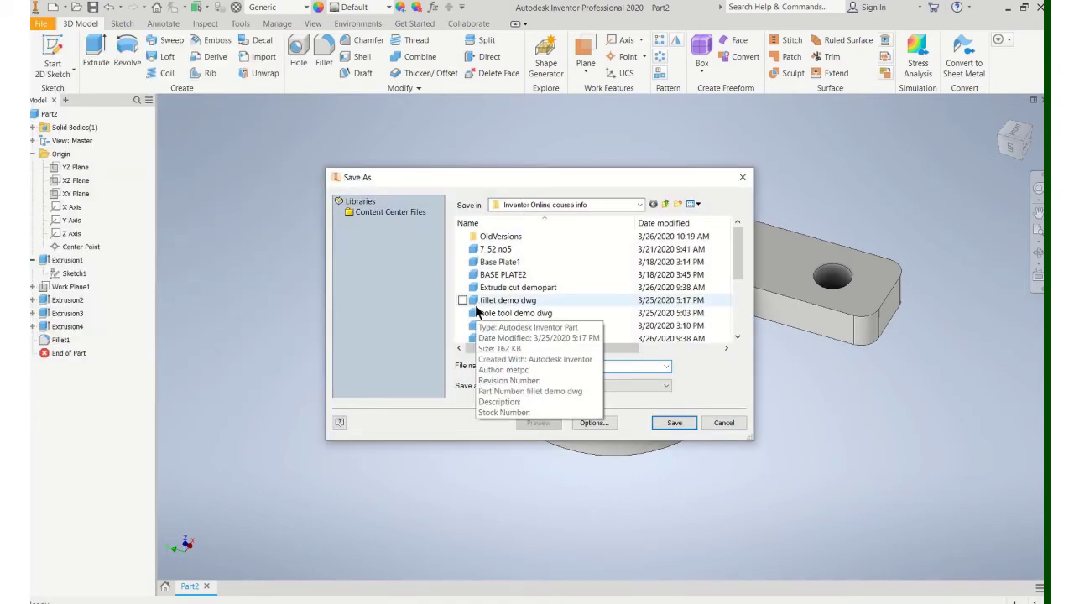
{"action": "type", "text": "pg 9"}
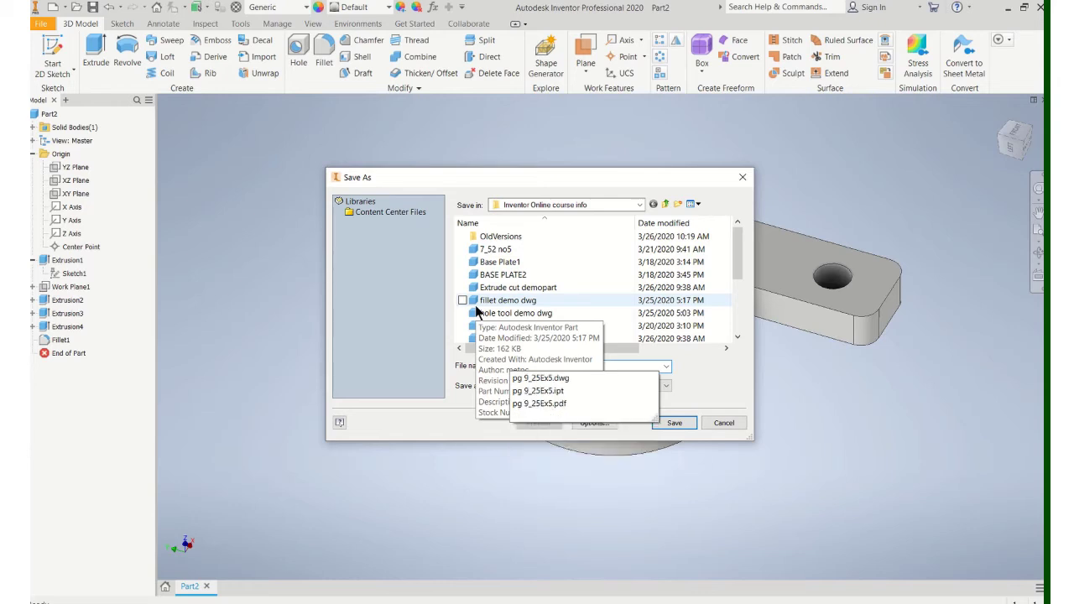
{"action": "key", "text": "Escape"}
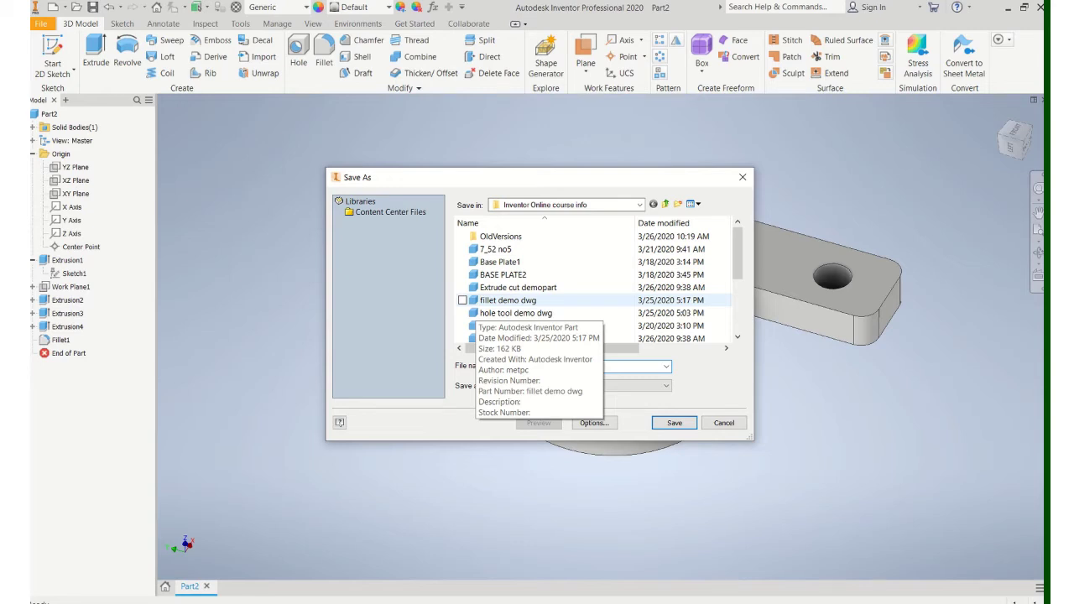
{"action": "left_click", "coordinate": [675, 422]}
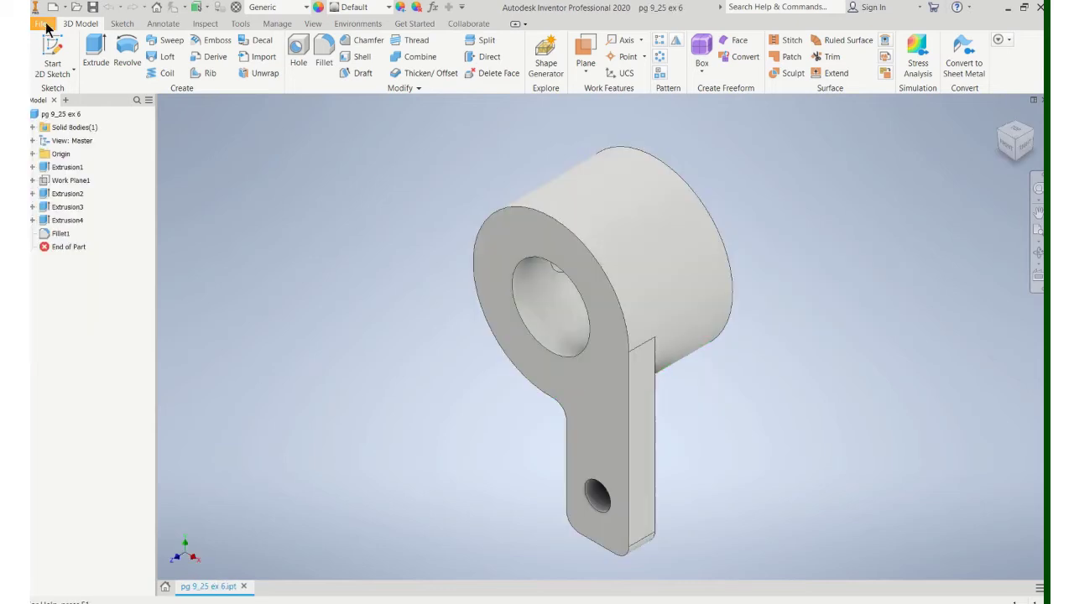
Step: Create a new drawing from the ANSI (in).dwg template
{"action": "left_click", "coordinate": [42, 23]}
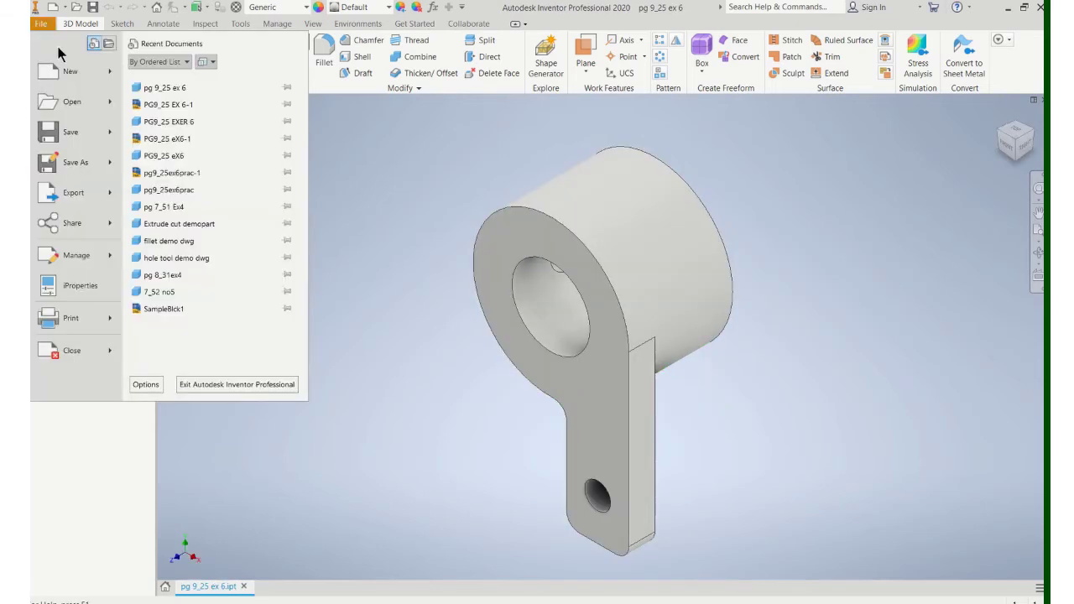
{"action": "left_click", "coordinate": [68, 75]}
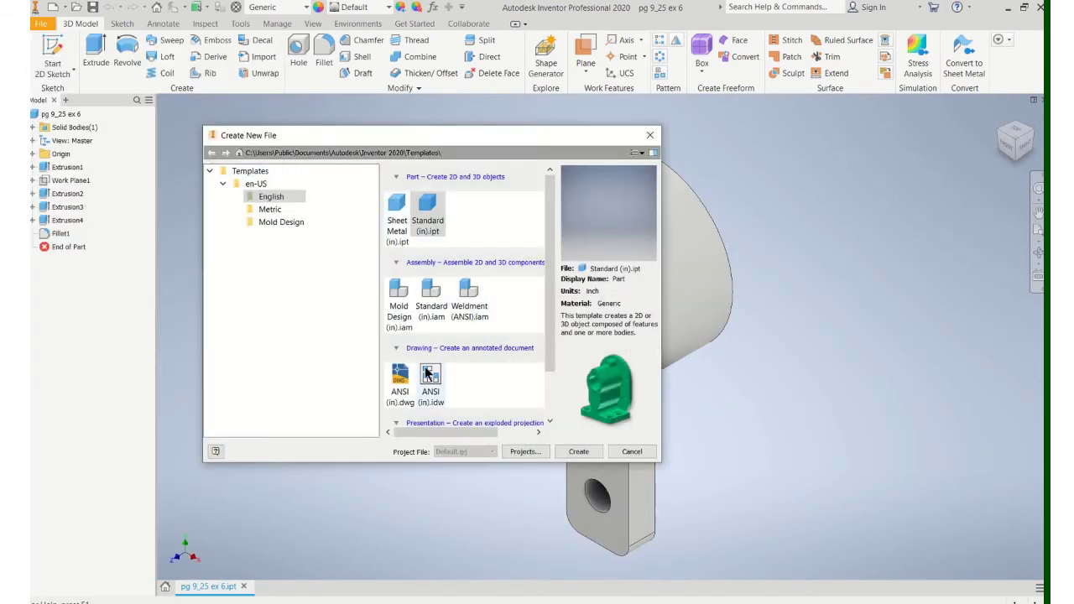
{"action": "left_click", "coordinate": [398, 379]}
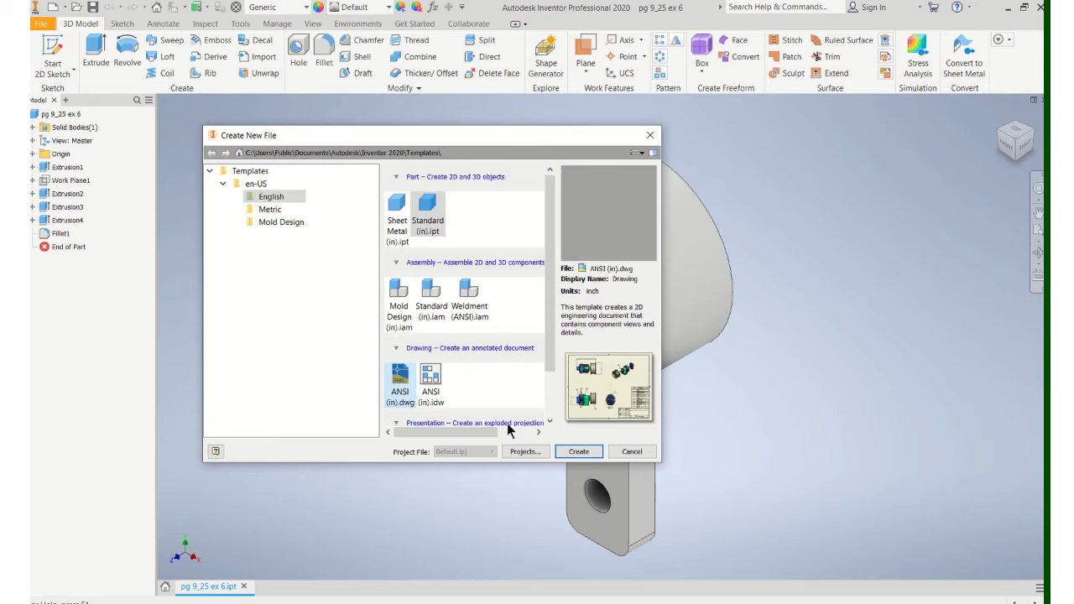
{"action": "left_click", "coordinate": [576, 452]}
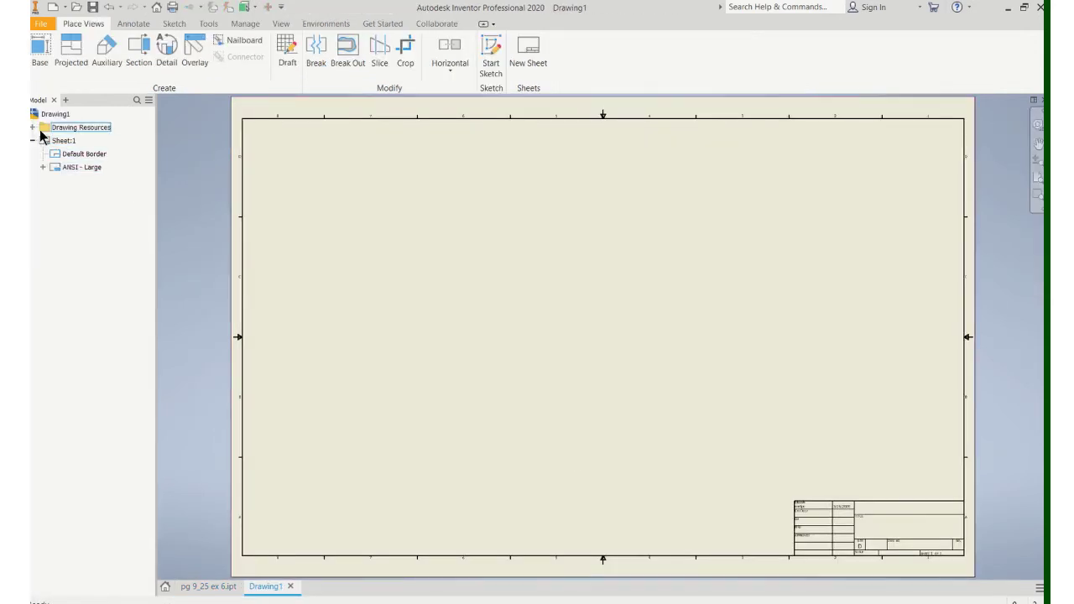
Step: Add a new sheet using the 'B size, 2 view' sheet format for the part
{"action": "left_click", "coordinate": [33, 127]}
{"action": "left_click", "coordinate": [43, 140]}
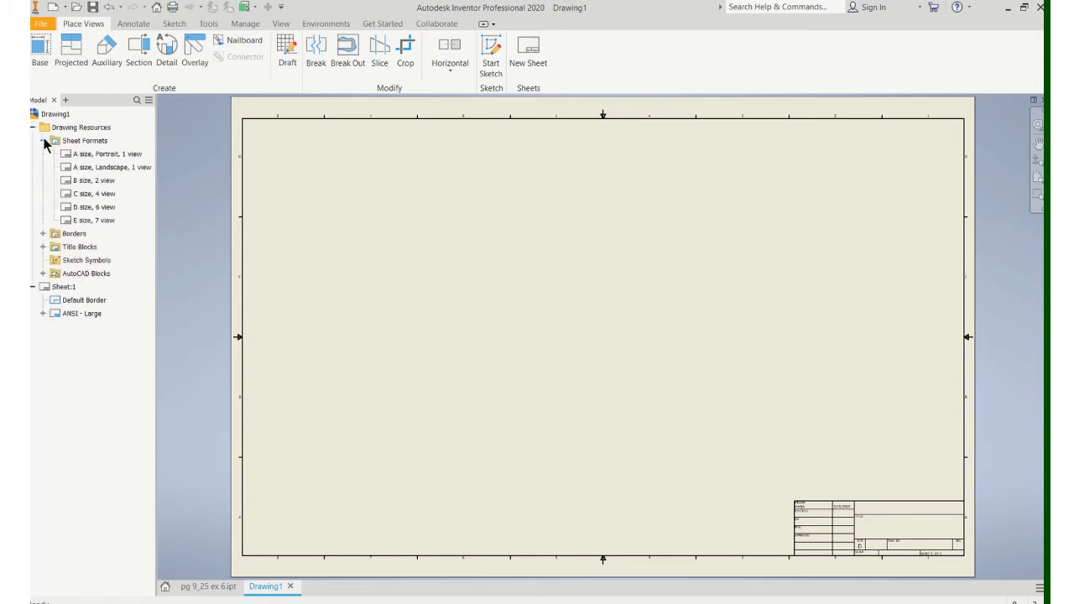
{"action": "double_click", "coordinate": [96, 180]}
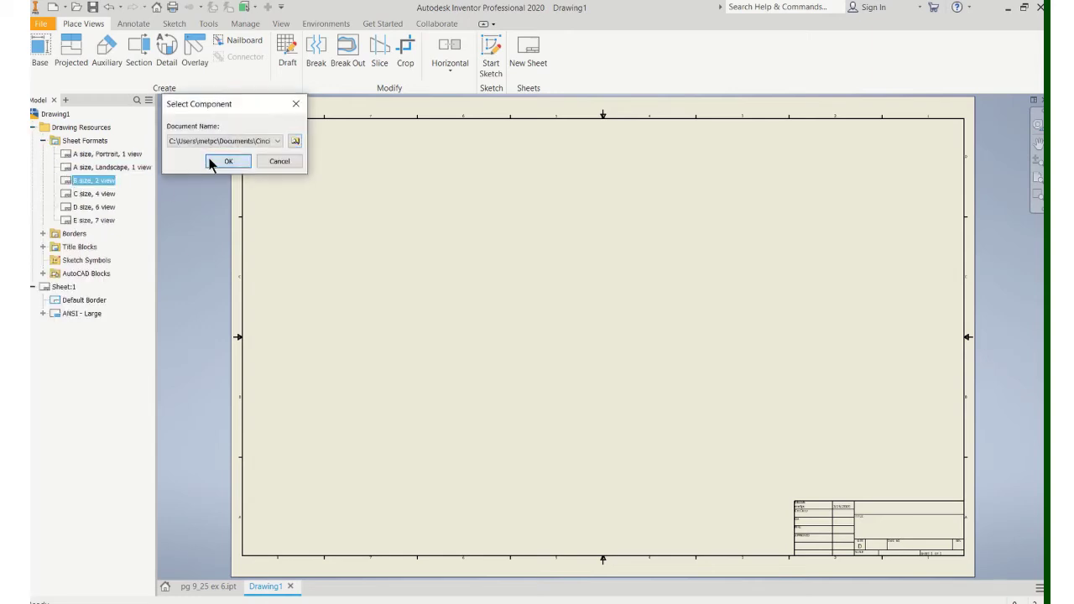
{"action": "left_click", "coordinate": [213, 162]}
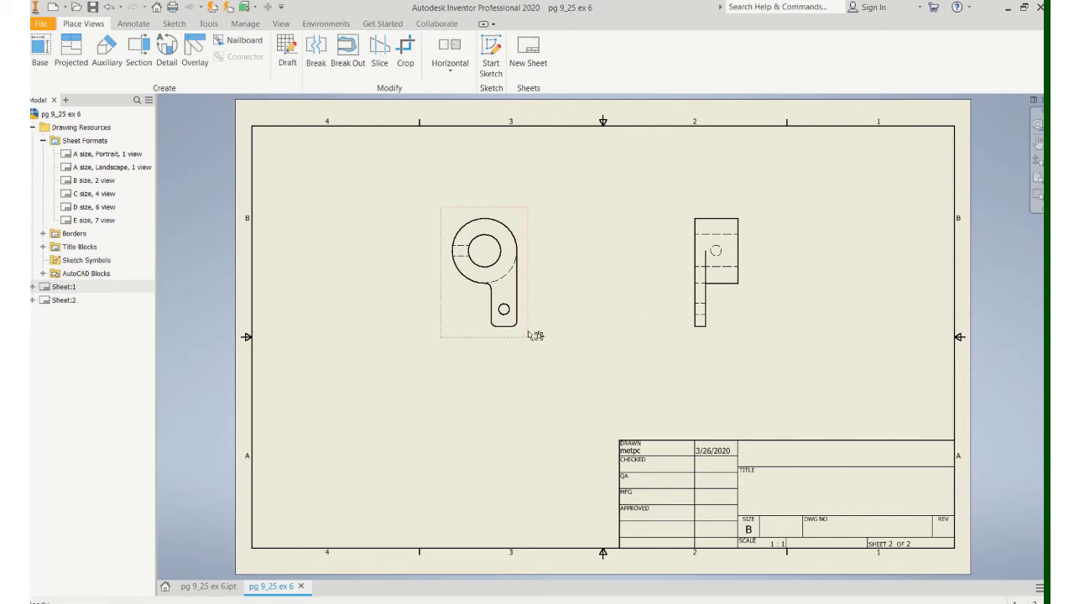
Step: Delete the views the sheet format placed automatically
{"action": "right_click", "coordinate": [529, 278]}
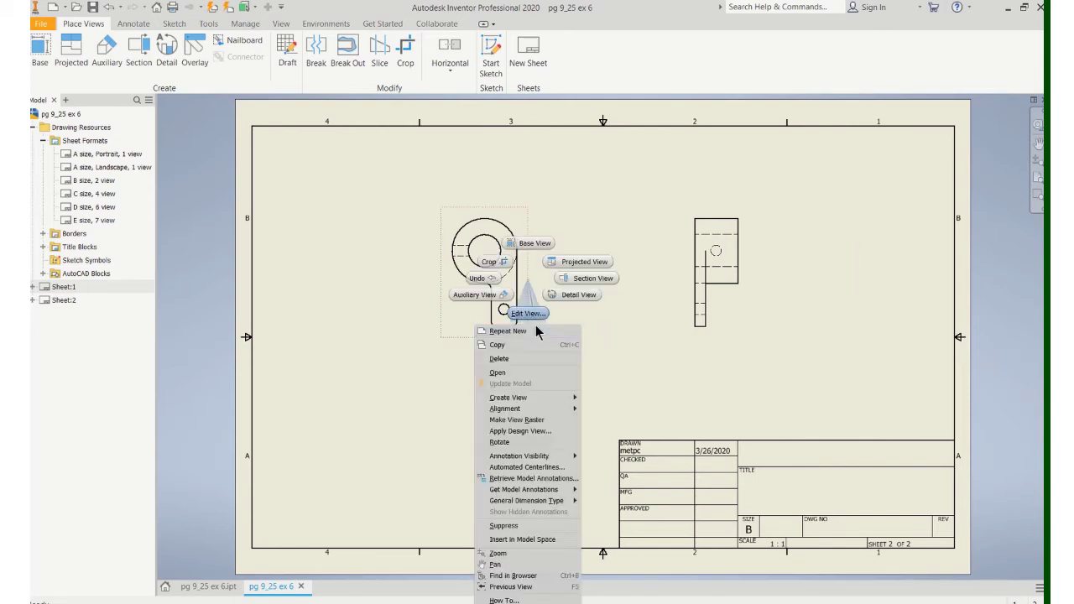
{"action": "key", "text": "Escape"}
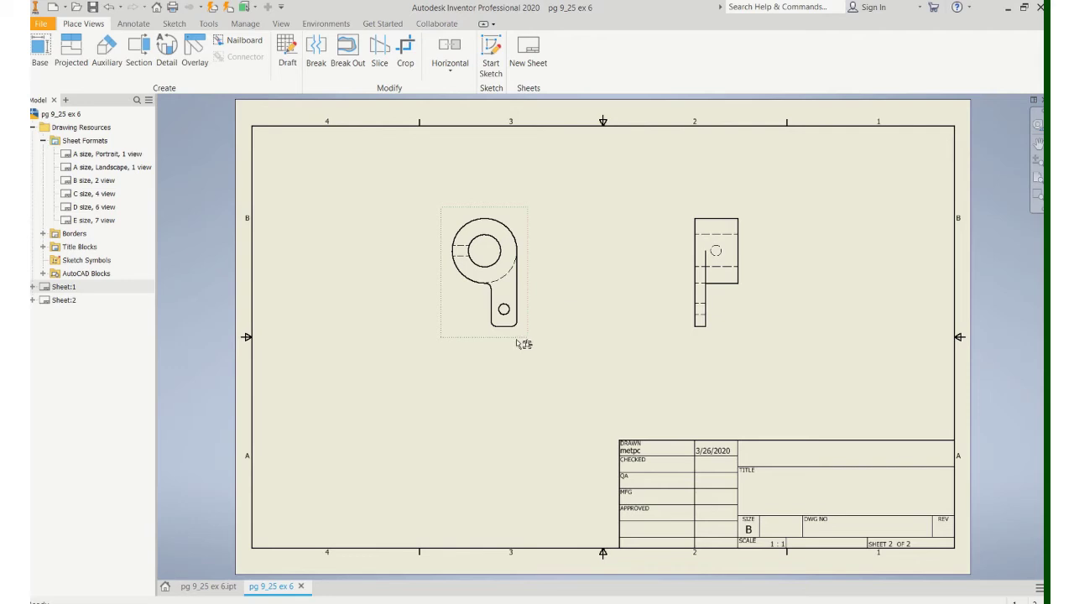
{"action": "key", "text": "Delete"}
{"action": "left_click", "coordinate": [567, 329]}
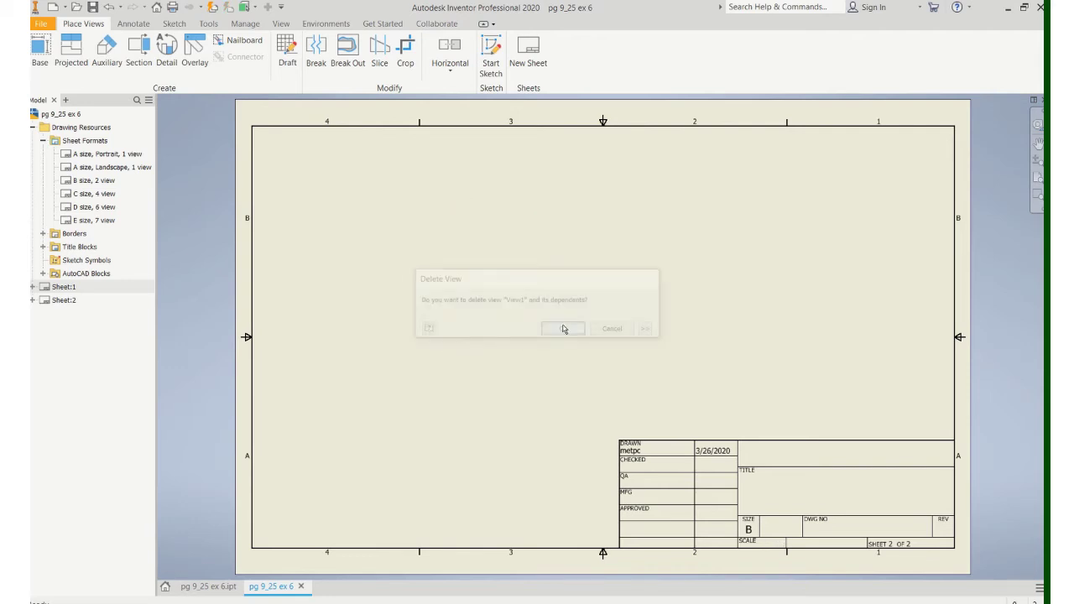
Step: Place a base view of the part, rotated to the left-side orientation
{"action": "left_click", "coordinate": [41, 52]}
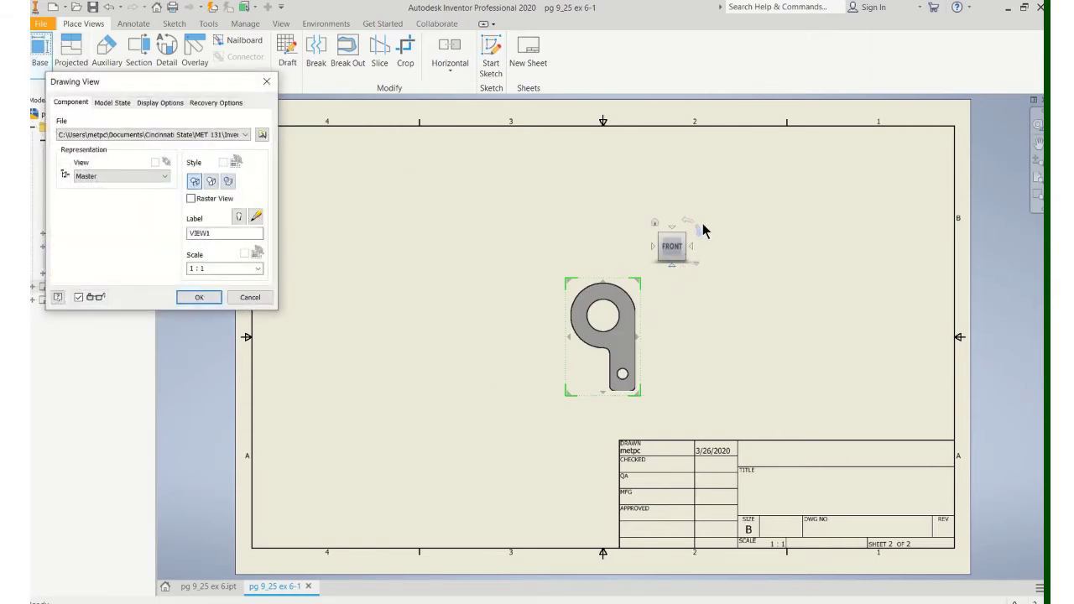
{"action": "left_click", "coordinate": [690, 225]}
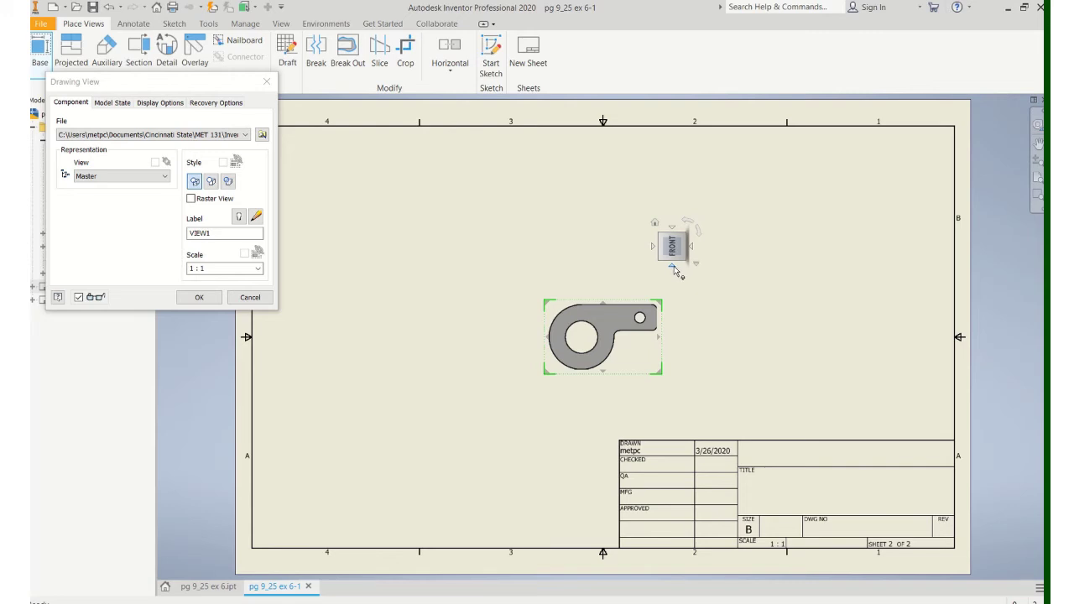
{"action": "left_click", "coordinate": [673, 267]}
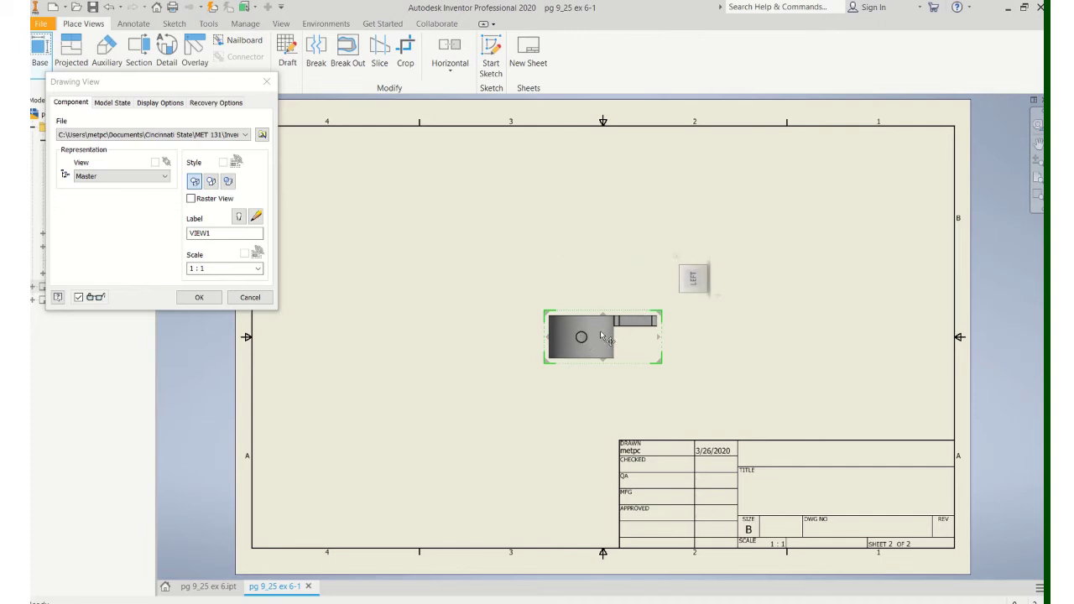
Step: Project top, right-side and isometric views, then shift the views left across the sheet
{"action": "left_click", "coordinate": [603, 241]}
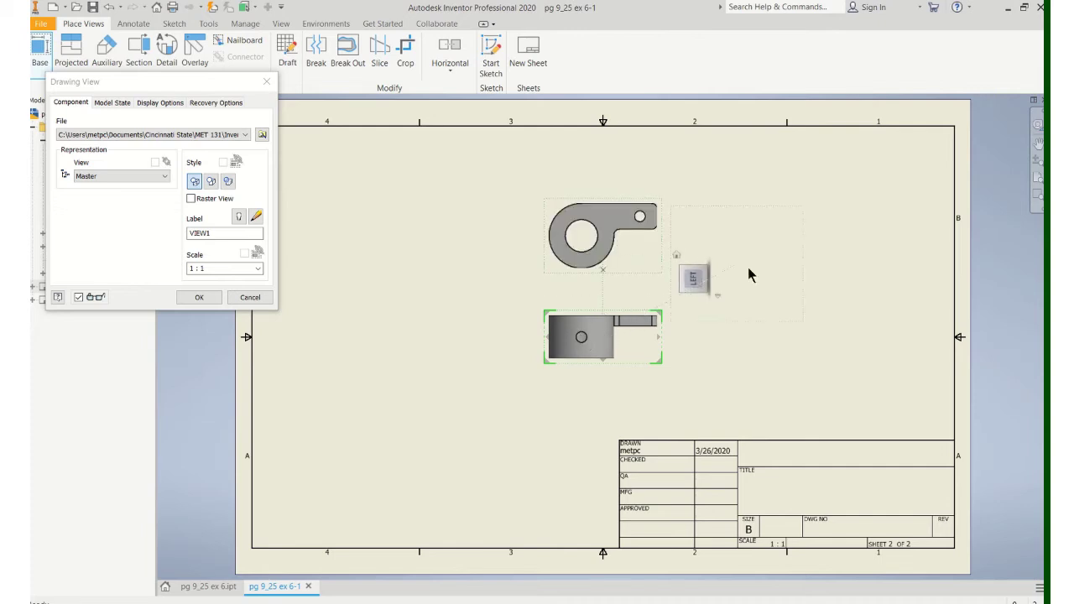
{"action": "left_click", "coordinate": [772, 327]}
{"action": "left_click", "coordinate": [829, 227]}
{"action": "right_click", "coordinate": [835, 223]}
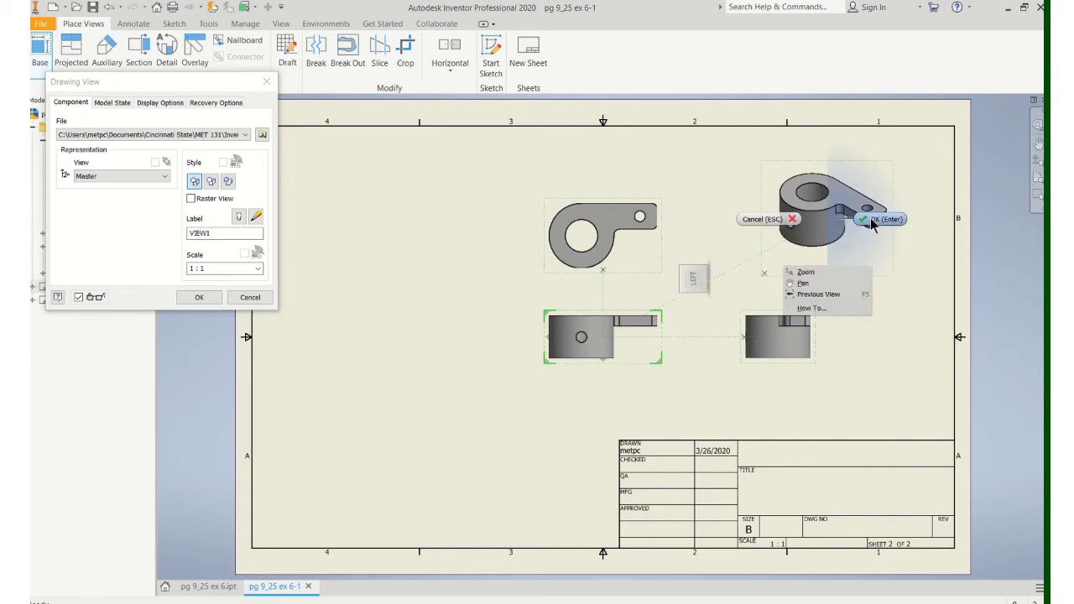
{"action": "left_click", "coordinate": [817, 291]}
{"action": "left_click_drag", "start_coordinate": [576, 372], "coordinate": [448, 390]}
{"action": "left_click_drag", "start_coordinate": [745, 364], "coordinate": [636, 355]}
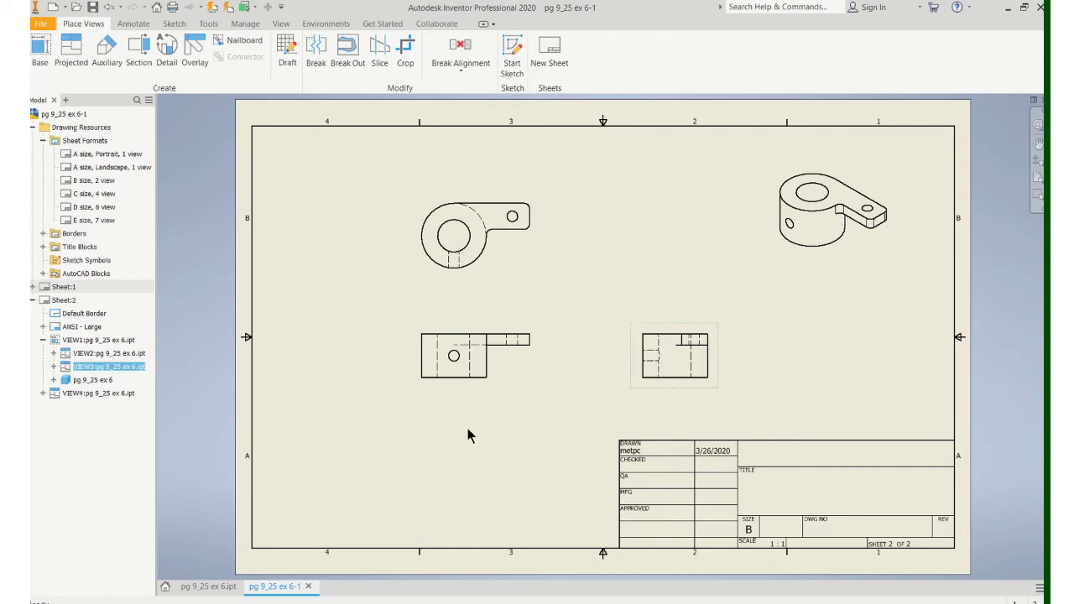
Step: Add center marks to the large circle, the small hole and the front-view hole
{"action": "left_click", "coordinate": [131, 24]}
{"action": "left_click", "coordinate": [559, 56]}
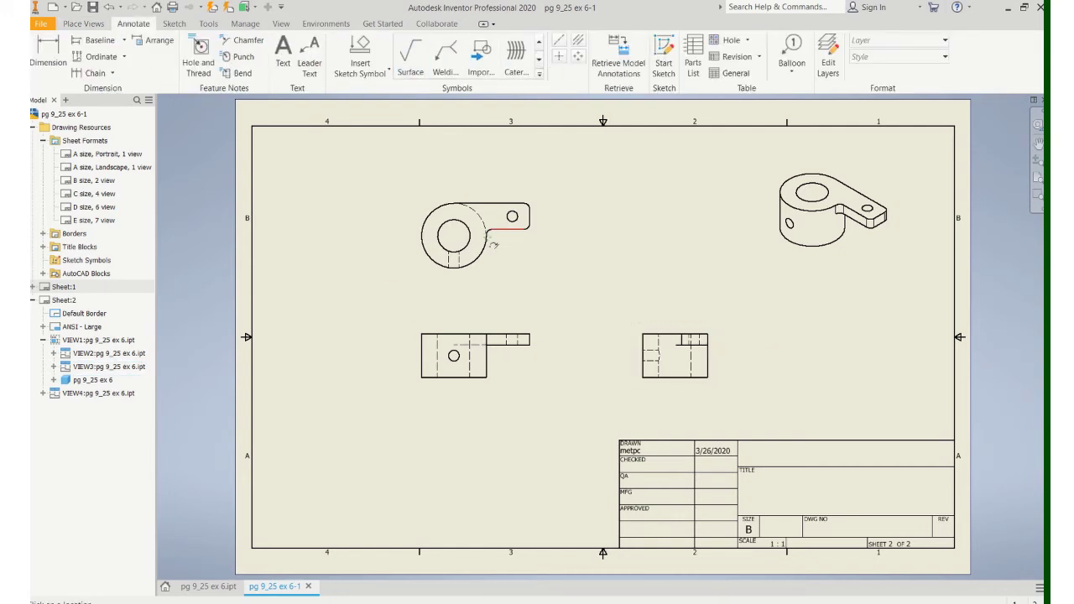
{"action": "left_click", "coordinate": [473, 253]}
{"action": "left_click", "coordinate": [516, 225]}
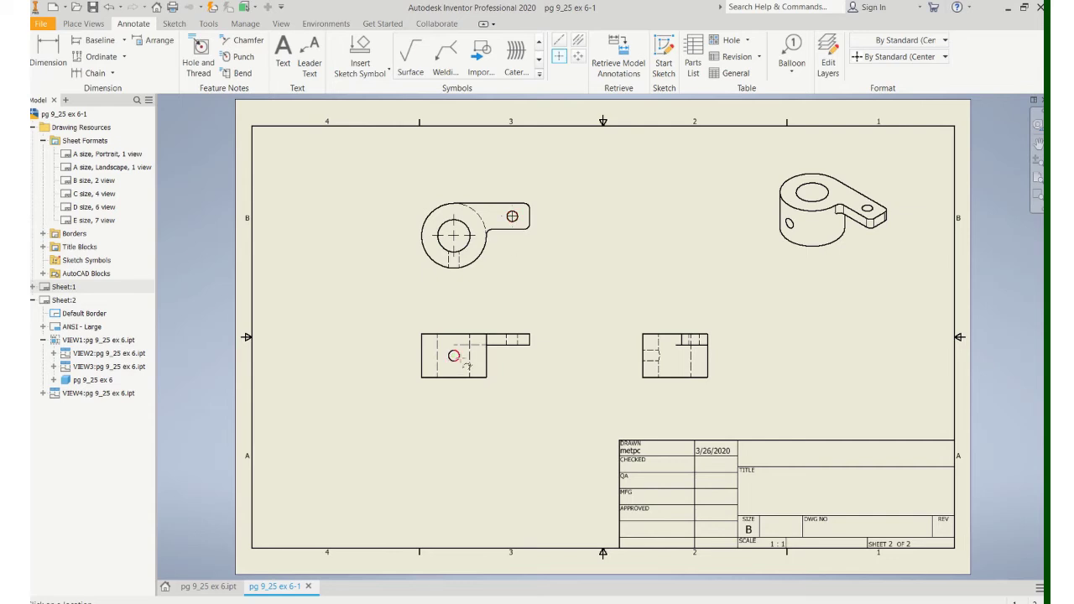
{"action": "left_click", "coordinate": [467, 365]}
Step: Draw bisector centerlines between the hidden-line pairs of both holes in the right-side view
{"action": "left_click", "coordinate": [579, 40]}
{"action": "scroll", "coordinate": [693, 345], "scroll_direction": "up", "scroll_amount": 3}
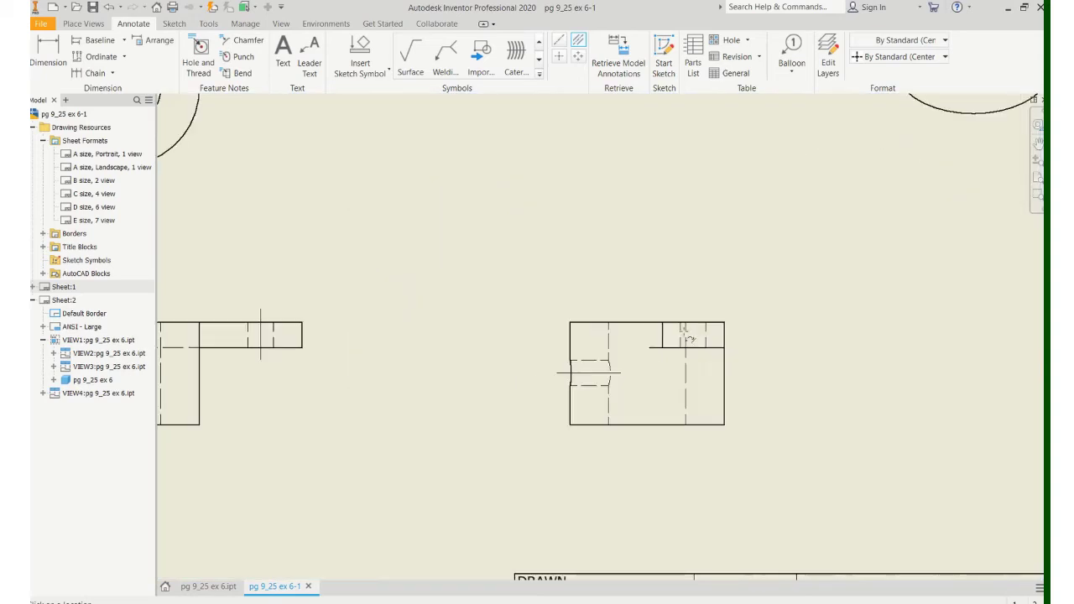
{"action": "left_click", "coordinate": [681, 331]}
{"action": "left_click", "coordinate": [706, 340]}
{"action": "left_click", "coordinate": [686, 373]}
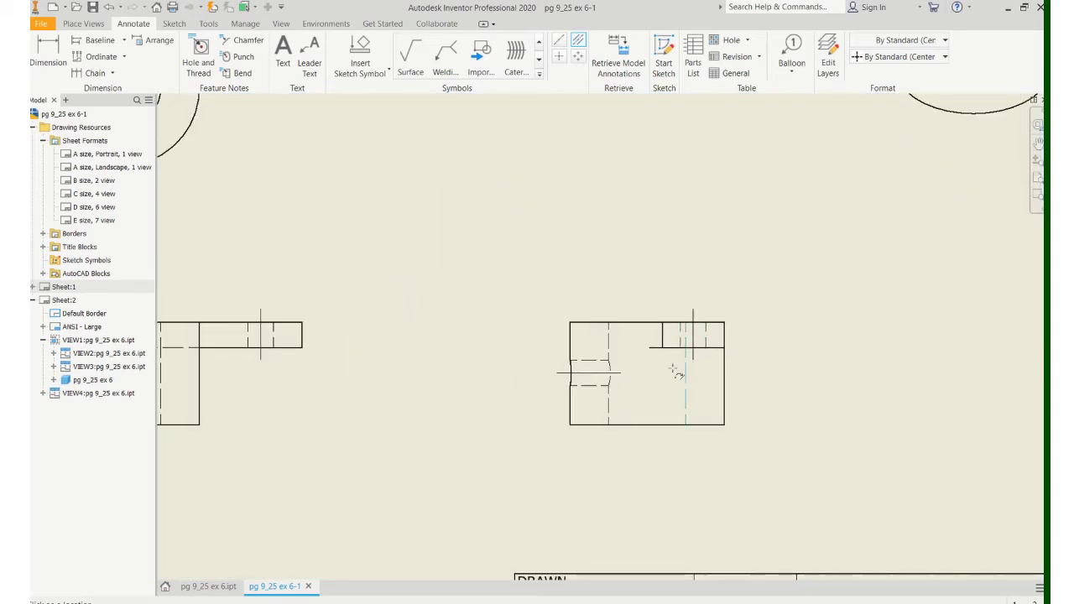
{"action": "left_click", "coordinate": [608, 340]}
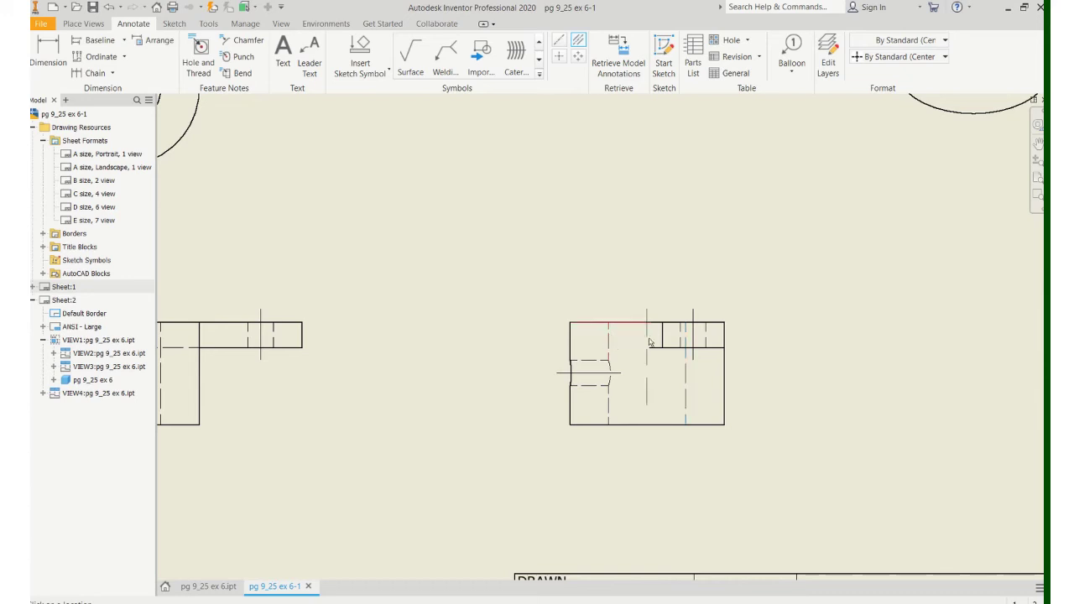
{"action": "key", "text": "Escape"}
{"action": "left_click", "coordinate": [646, 407]}
{"action": "scroll", "coordinate": [538, 411], "scroll_direction": "up", "scroll_amount": 2}
{"action": "scroll", "coordinate": [525, 409], "scroll_direction": "down", "scroll_amount": 5}
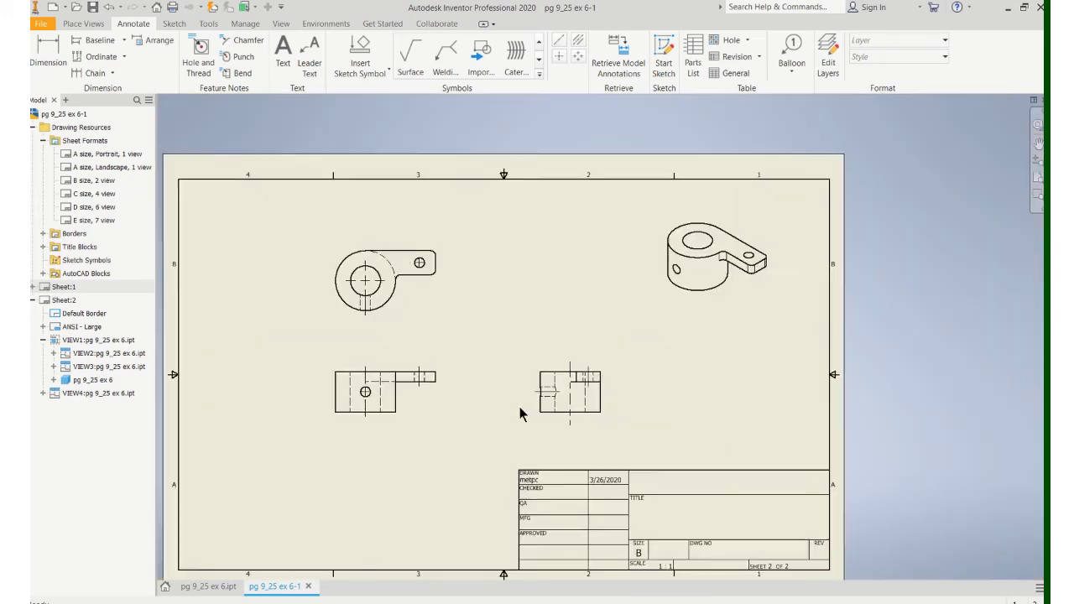
{"action": "scroll", "coordinate": [499, 374], "scroll_direction": "down", "scroll_amount": 2}
{"action": "scroll", "coordinate": [499, 364], "scroll_direction": "up", "scroll_amount": 4}
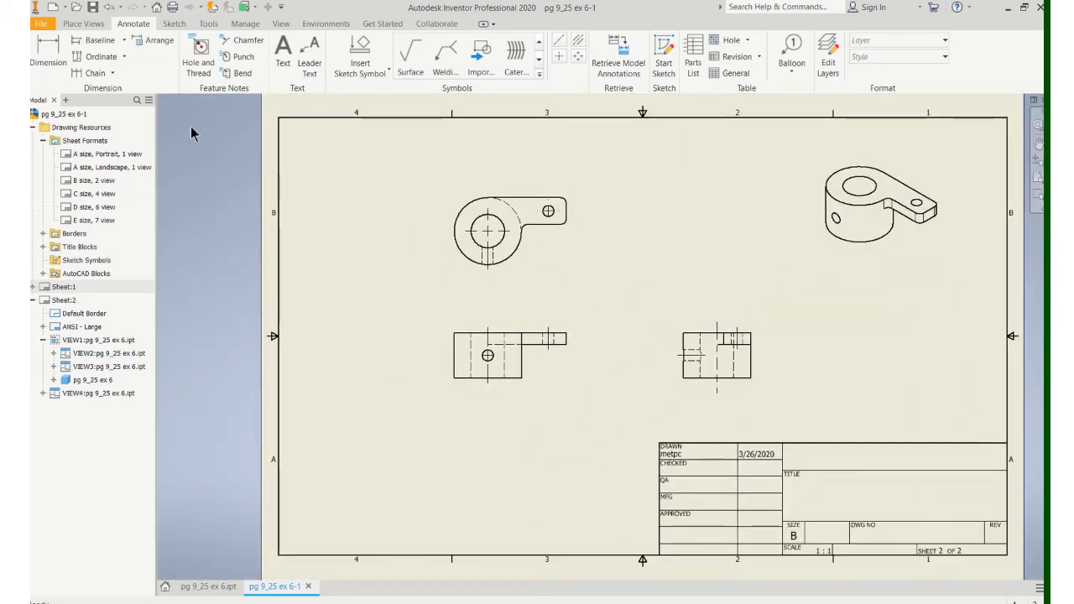
Step: Dimension the front view: 1.00 height, .50 hole height and .25 flange thickness
{"action": "left_click", "coordinate": [48, 51]}
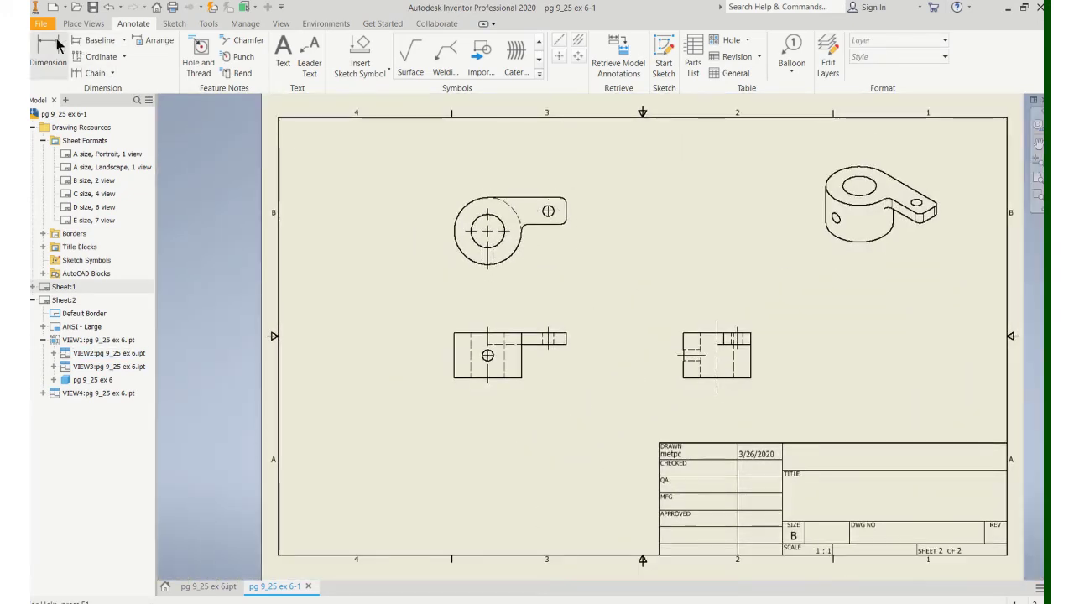
{"action": "left_click", "coordinate": [456, 344]}
{"action": "left_click", "coordinate": [403, 355]}
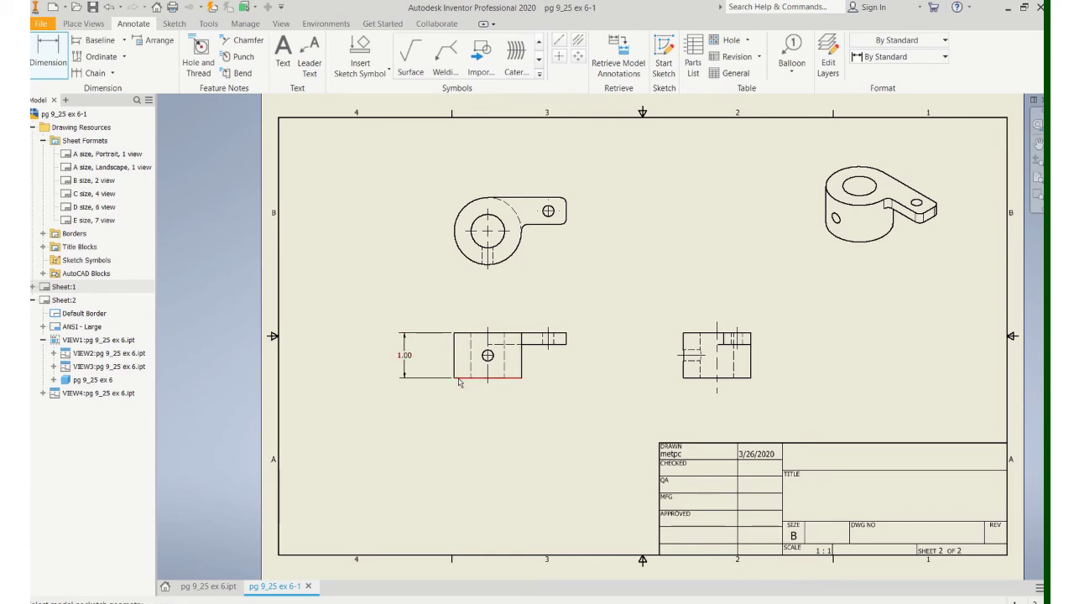
{"action": "left_click", "coordinate": [460, 379]}
{"action": "left_click", "coordinate": [487, 355]}
{"action": "left_click", "coordinate": [432, 361]}
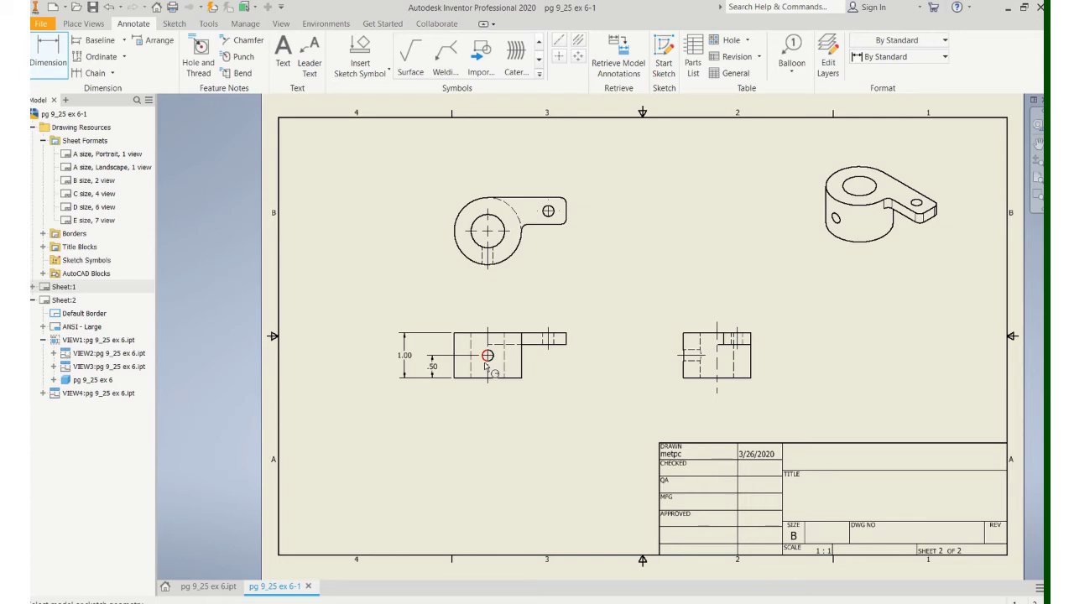
{"action": "left_click", "coordinate": [569, 340]}
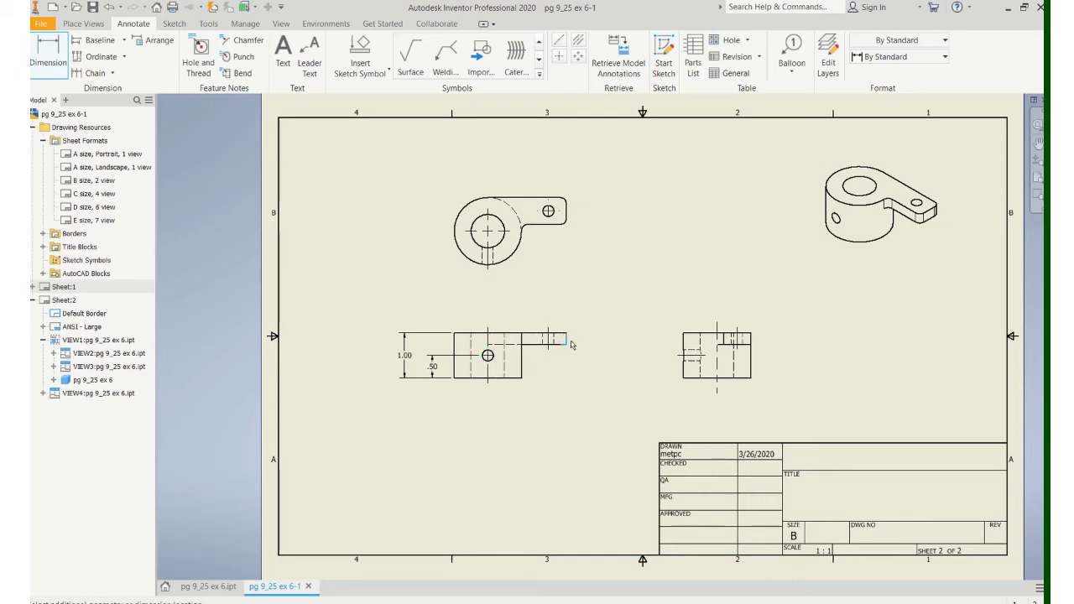
{"action": "left_click", "coordinate": [590, 336]}
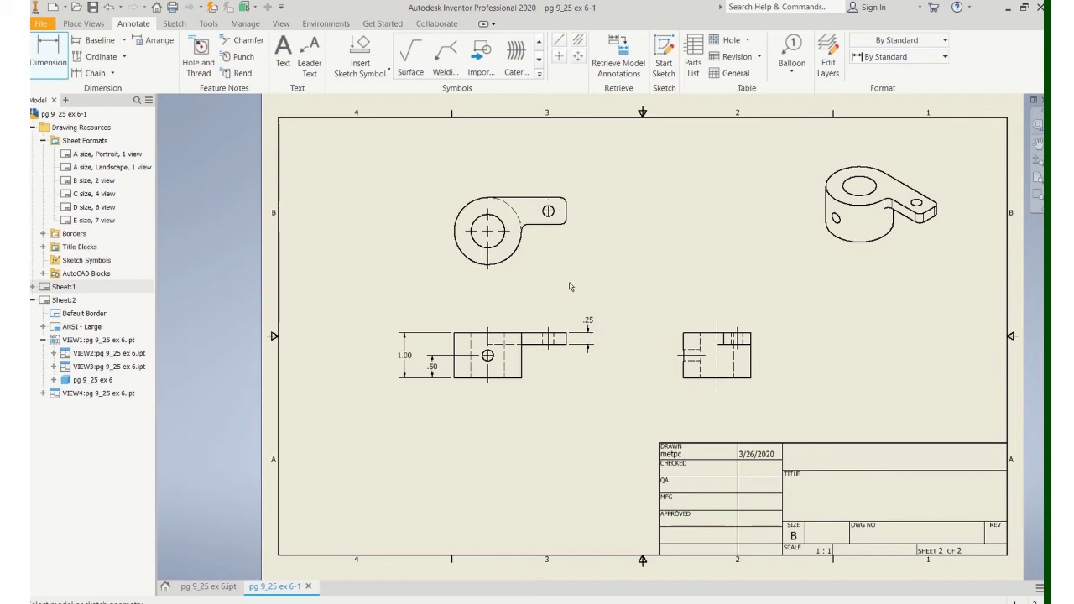
Step: In the top view, add R.75, Ø.75, 1.35 hole spacing and 1.75 overall dimensions
{"action": "left_click", "coordinate": [470, 225]}
{"action": "left_click", "coordinate": [424, 185]}
{"action": "left_click", "coordinate": [475, 225]}
{"action": "left_click", "coordinate": [412, 215]}
{"action": "left_click", "coordinate": [494, 221]}
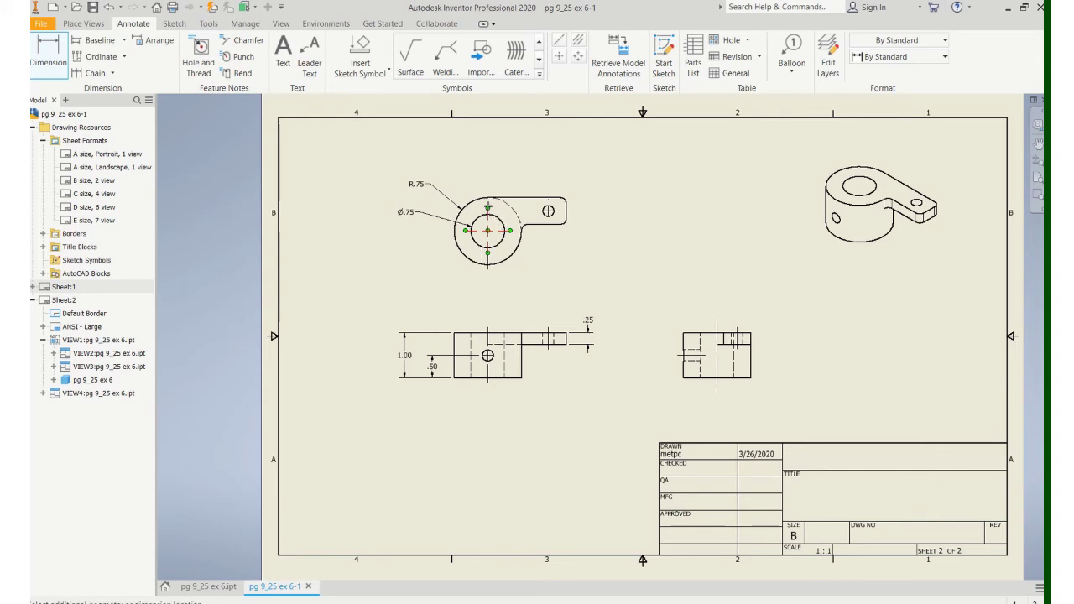
{"action": "left_click", "coordinate": [549, 211]}
{"action": "left_click", "coordinate": [518, 173]}
{"action": "left_click", "coordinate": [503, 223]}
{"action": "left_click", "coordinate": [555, 155]}
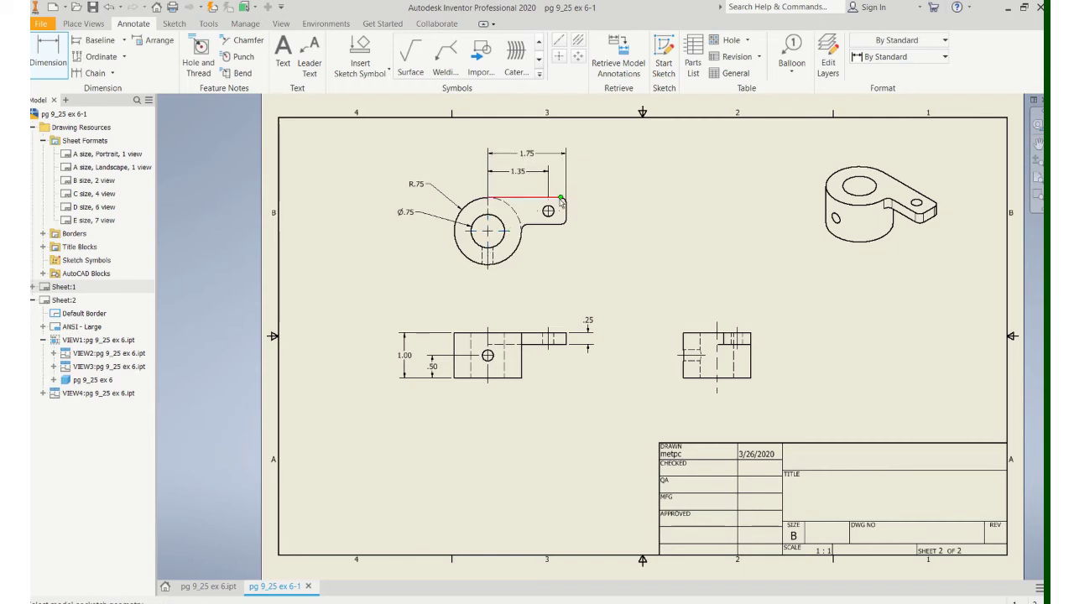
Step: Add the tab's .60 width, .30 hole offset and Ø.25 hole dimensions, then end dimensioning
{"action": "left_click", "coordinate": [558, 216]}
{"action": "left_click", "coordinate": [566, 217]}
{"action": "left_click", "coordinate": [595, 222]}
{"action": "left_click", "coordinate": [548, 211]}
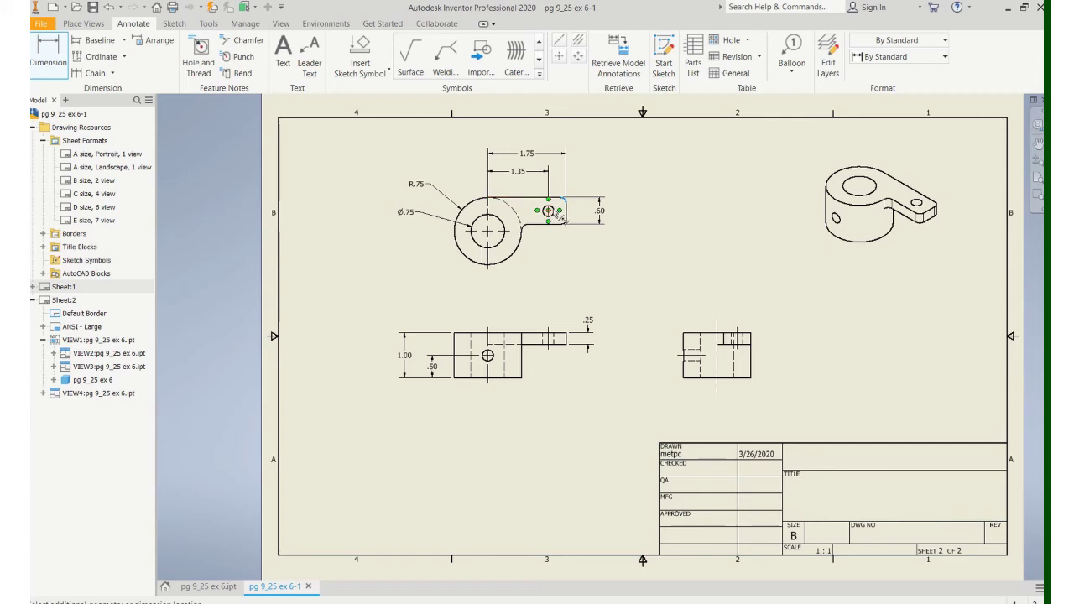
{"action": "left_click", "coordinate": [587, 212]}
{"action": "left_click", "coordinate": [552, 214]}
{"action": "left_click", "coordinate": [583, 249]}
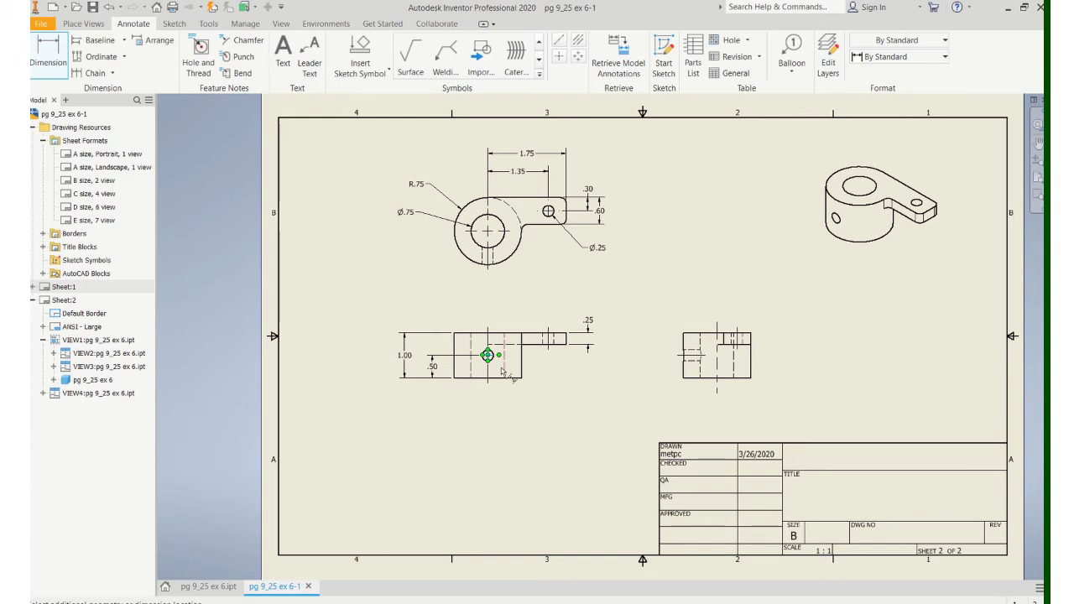
{"action": "left_click", "coordinate": [488, 356]}
{"action": "key", "text": "Escape"}
{"action": "scroll", "coordinate": [496, 386], "scroll_direction": "up", "scroll_amount": 3}
{"action": "key", "text": "Escape"}
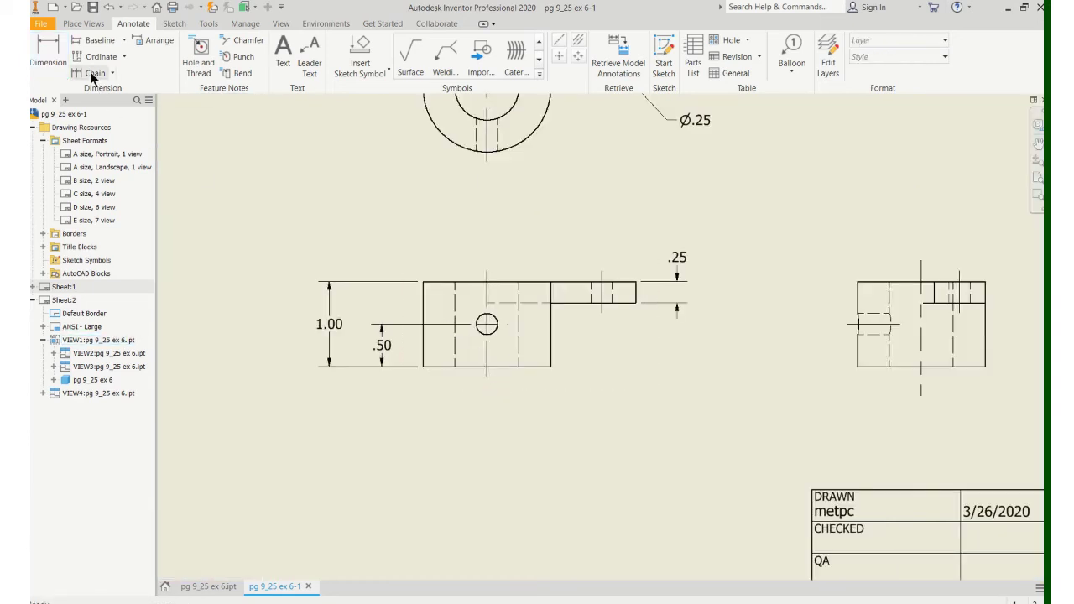
Step: Dimension the front view's cross hole and override its radius text to read Ø .25
{"action": "key", "text": "d"}
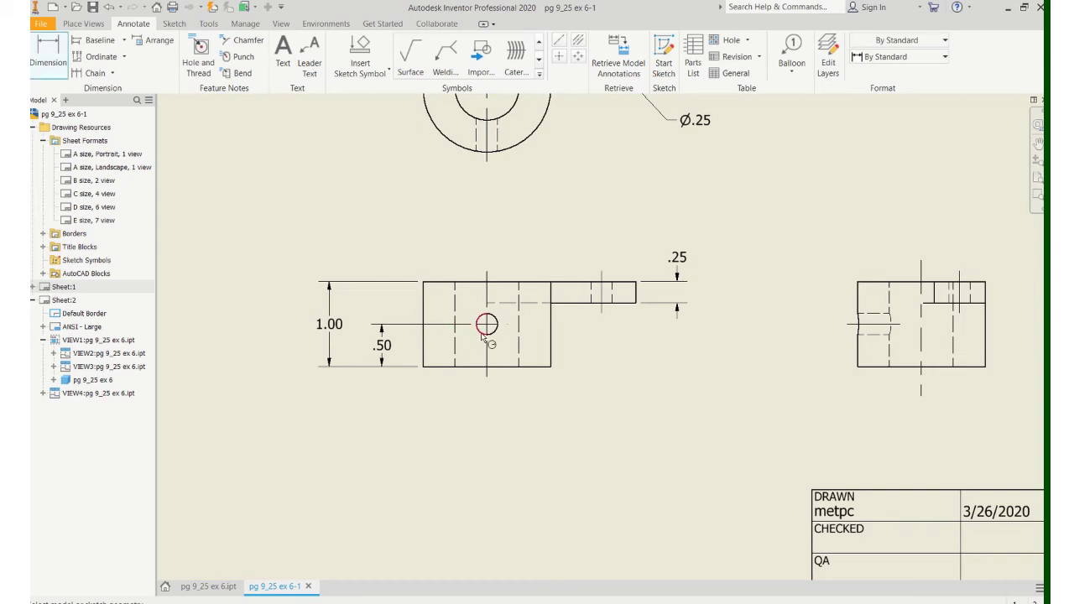
{"action": "left_click", "coordinate": [480, 333]}
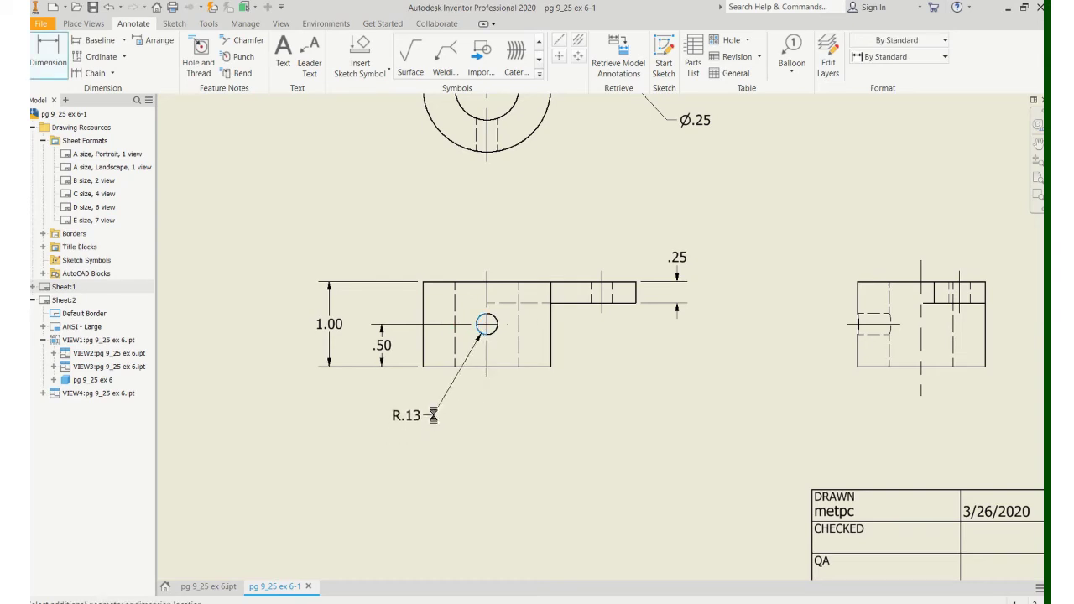
{"action": "left_click", "coordinate": [432, 415]}
{"action": "double_click", "coordinate": [416, 413]}
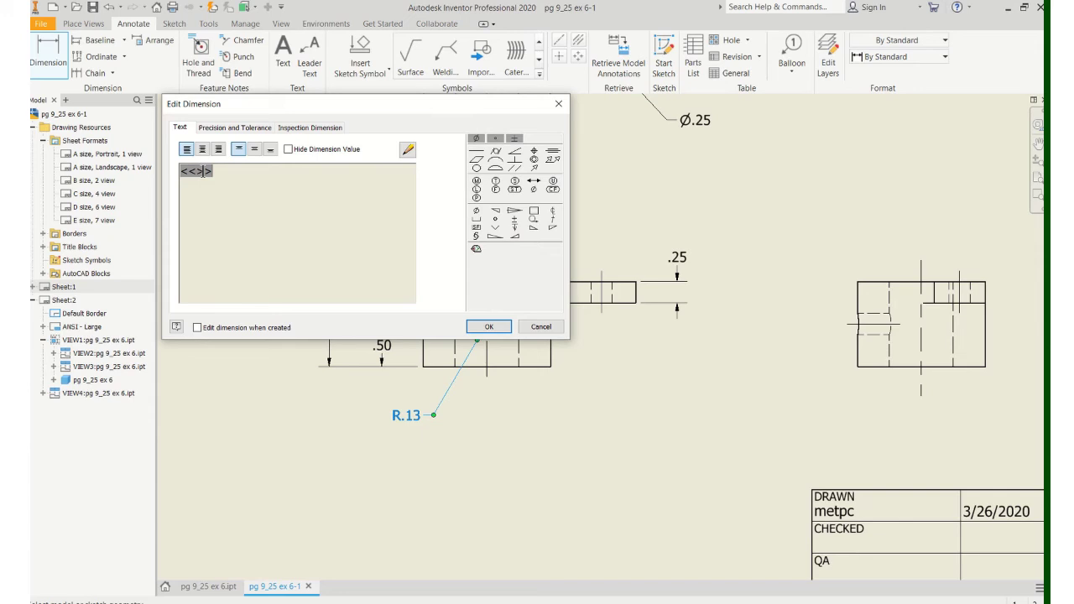
{"action": "left_click", "coordinate": [290, 150]}
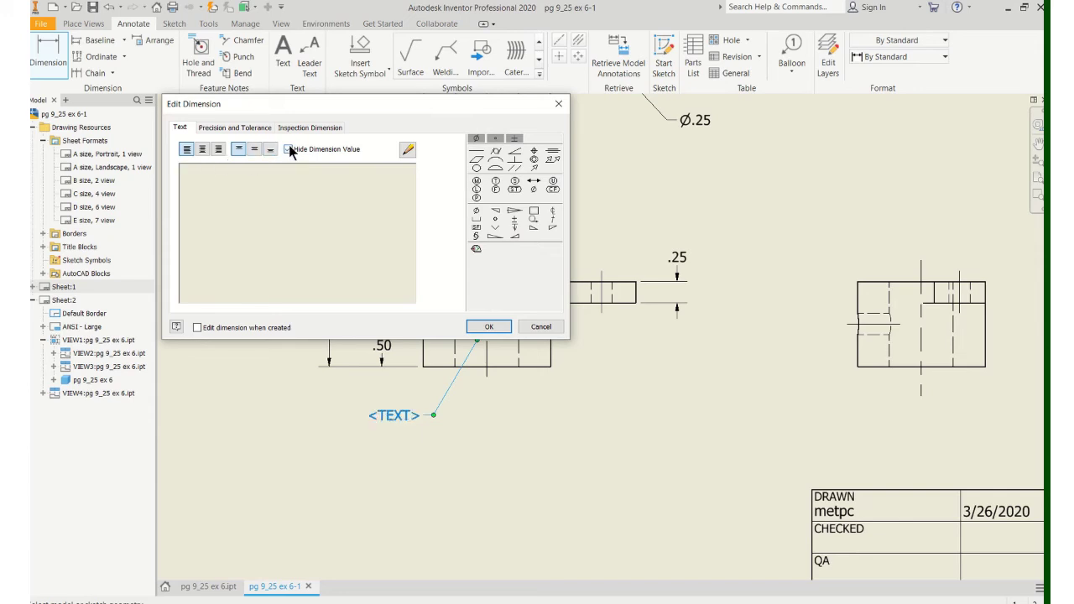
{"action": "left_click", "coordinate": [477, 210]}
{"action": "type", "text": ".25"}
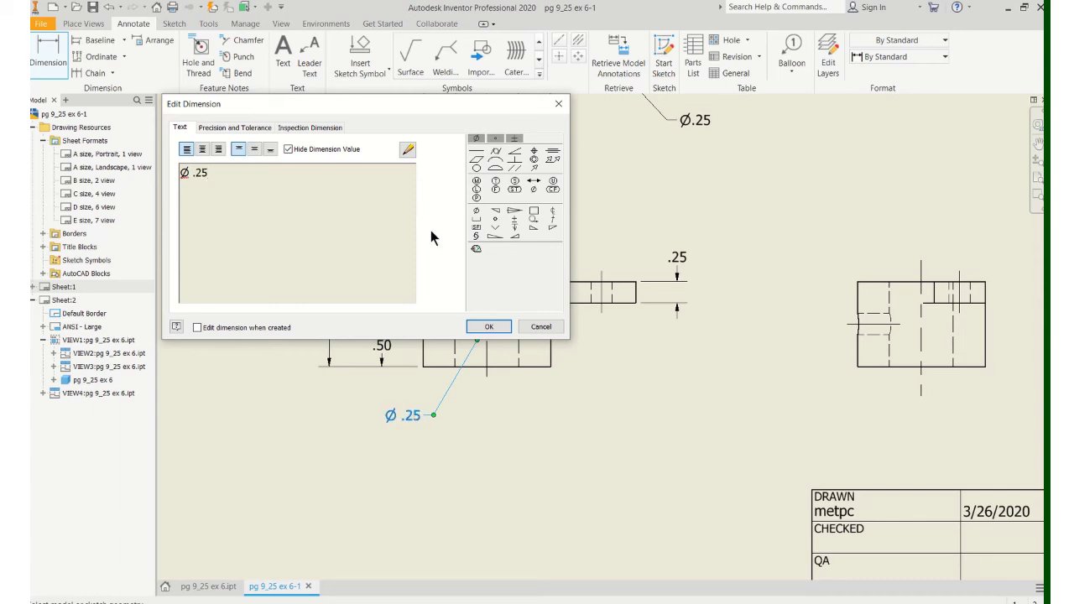
{"action": "left_click", "coordinate": [488, 328]}
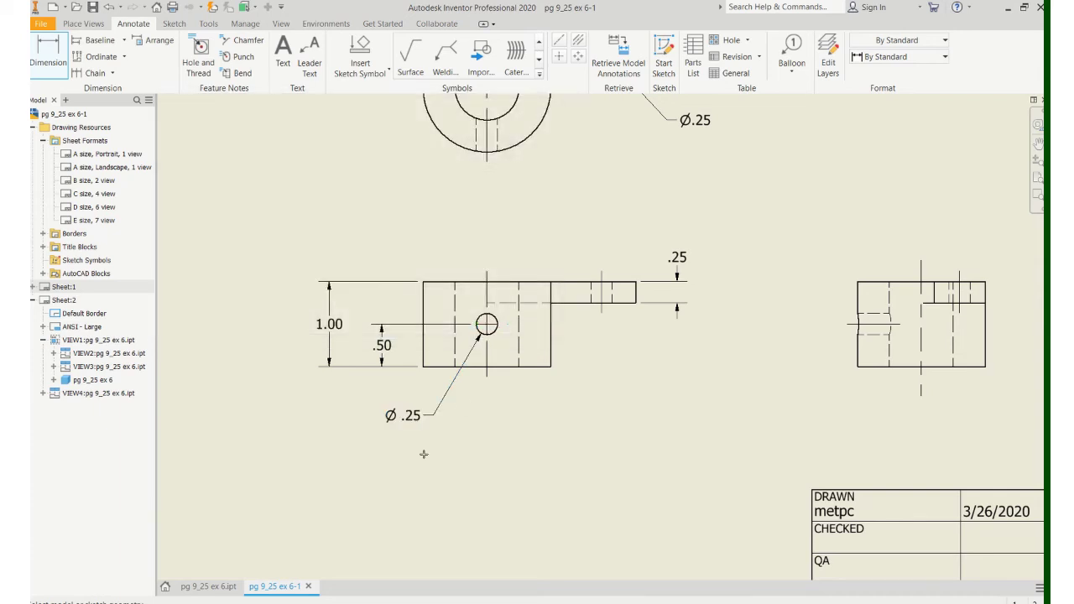
Step: Zoom to the tab-to-ring fillet in the top view and label it R.13
{"action": "scroll", "coordinate": [595, 257], "scroll_direction": "up", "scroll_amount": 2}
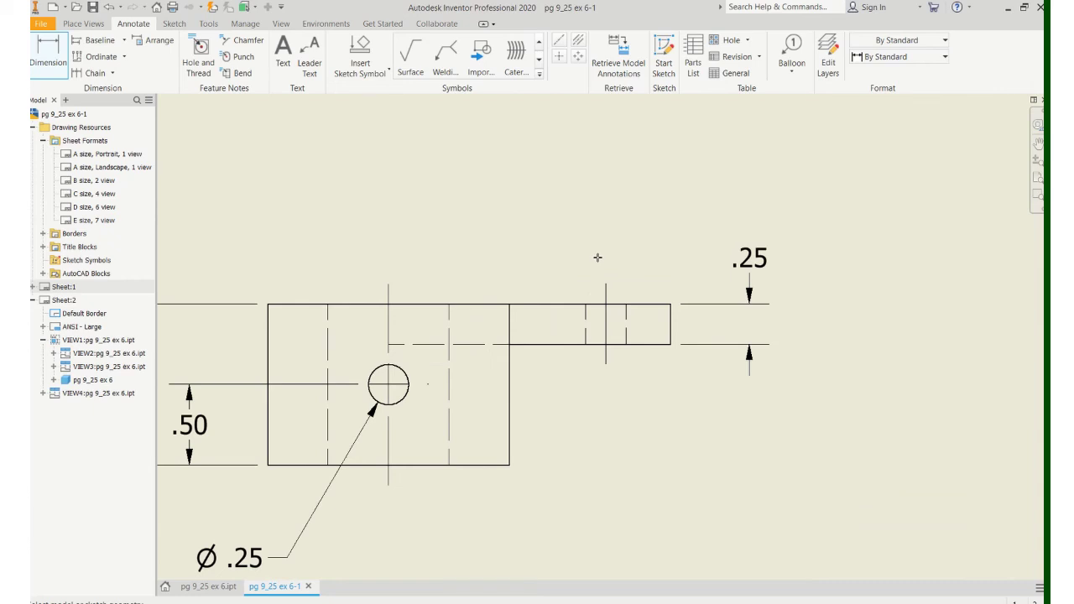
{"action": "scroll", "coordinate": [595, 257], "scroll_direction": "down", "scroll_amount": 6}
{"action": "scroll", "coordinate": [467, 342], "scroll_direction": "up", "scroll_amount": 2}
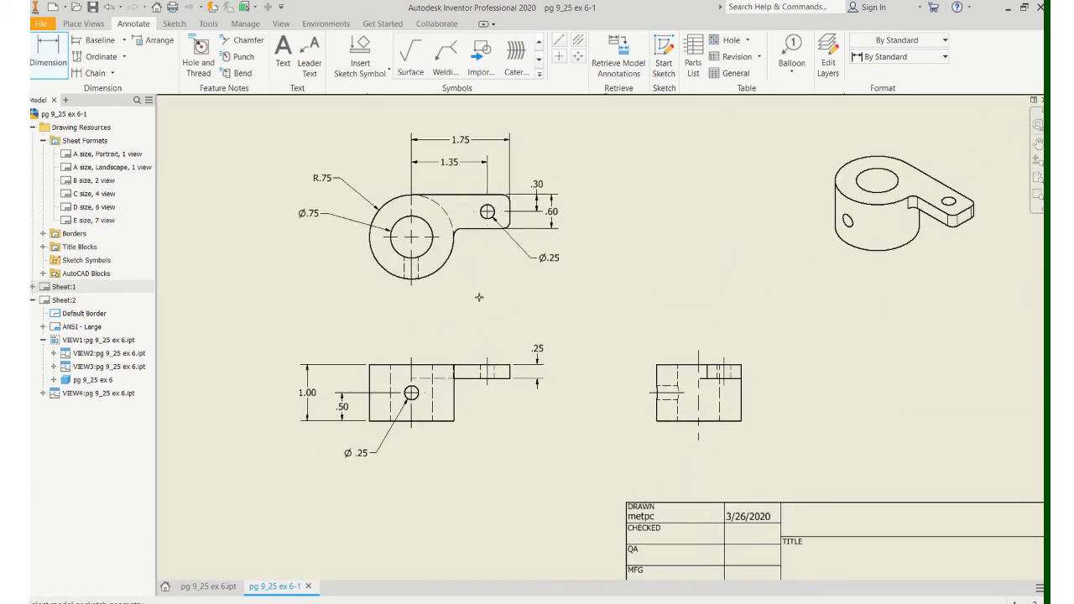
{"action": "scroll", "coordinate": [480, 269], "scroll_direction": "up", "scroll_amount": 3}
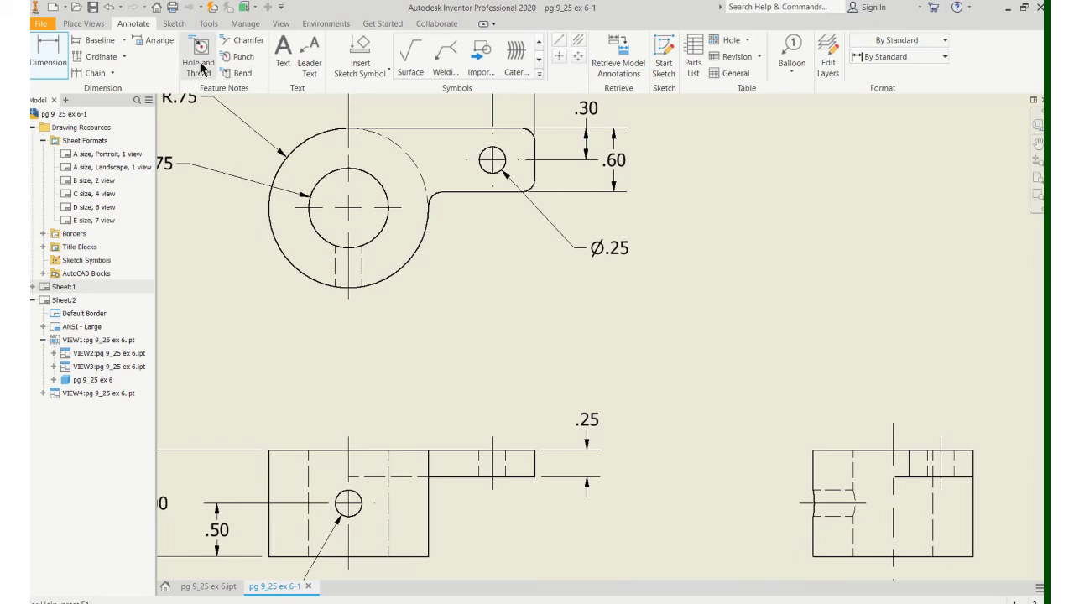
{"action": "scroll", "coordinate": [492, 236], "scroll_direction": "down", "scroll_amount": 3}
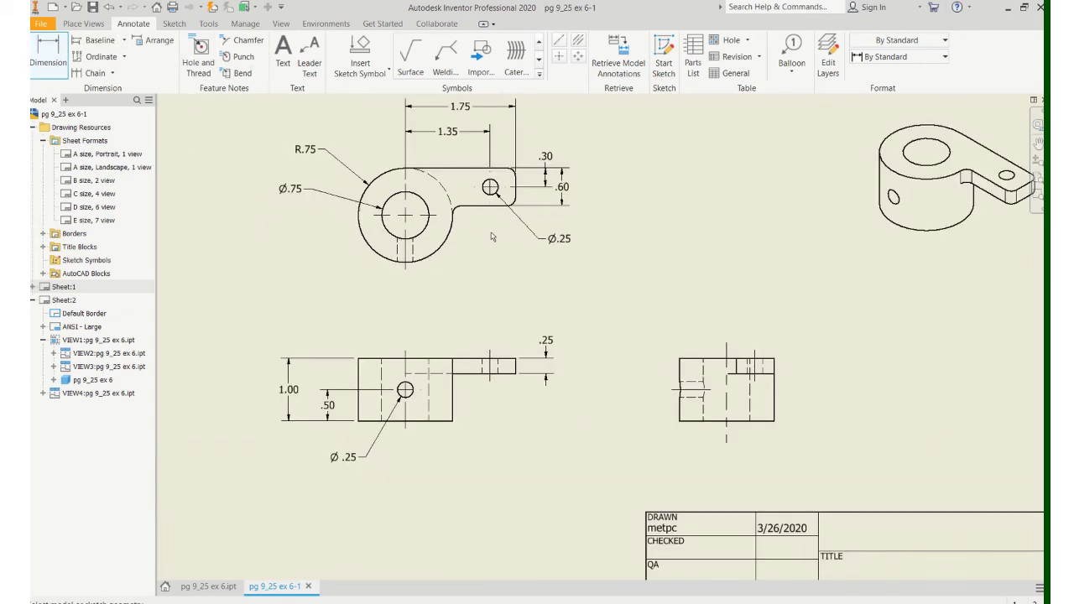
{"action": "scroll", "coordinate": [493, 237], "scroll_direction": "down", "scroll_amount": 3}
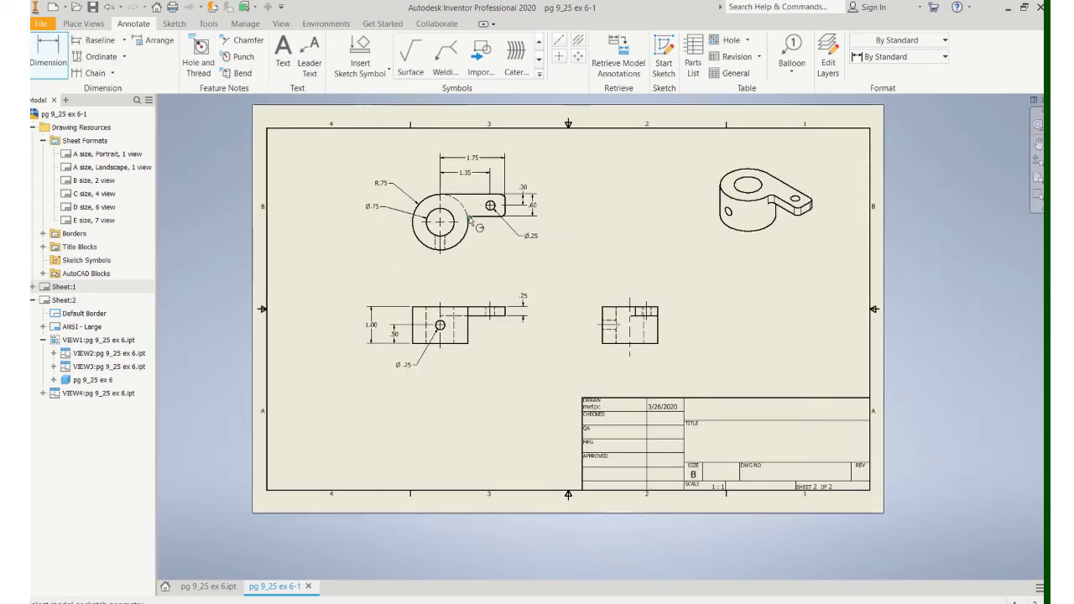
{"action": "scroll", "coordinate": [471, 220], "scroll_direction": "down", "scroll_amount": 3}
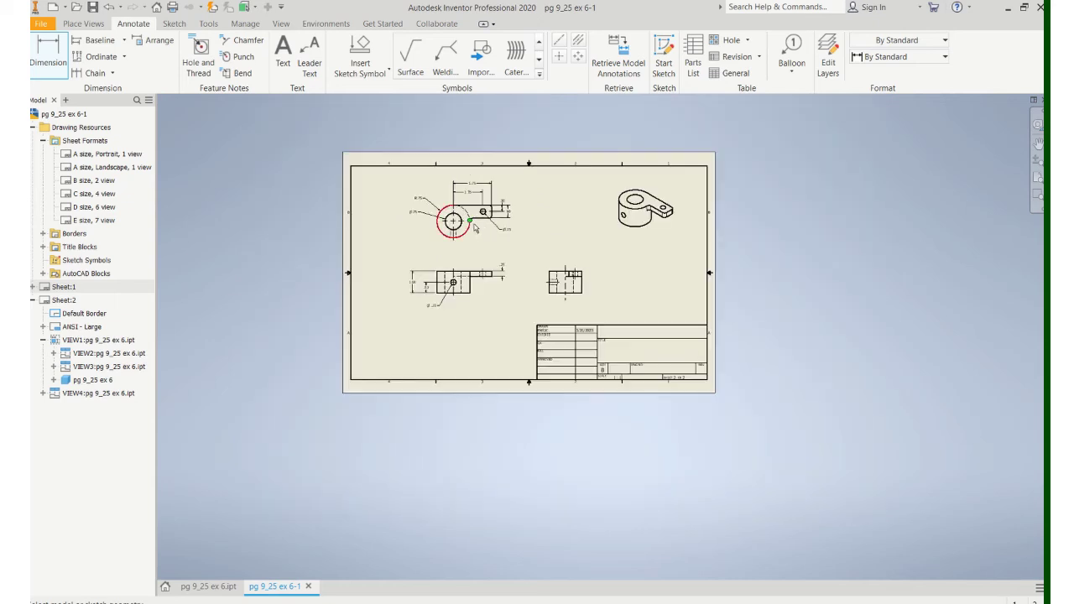
{"action": "scroll", "coordinate": [474, 222], "scroll_direction": "up", "scroll_amount": 9}
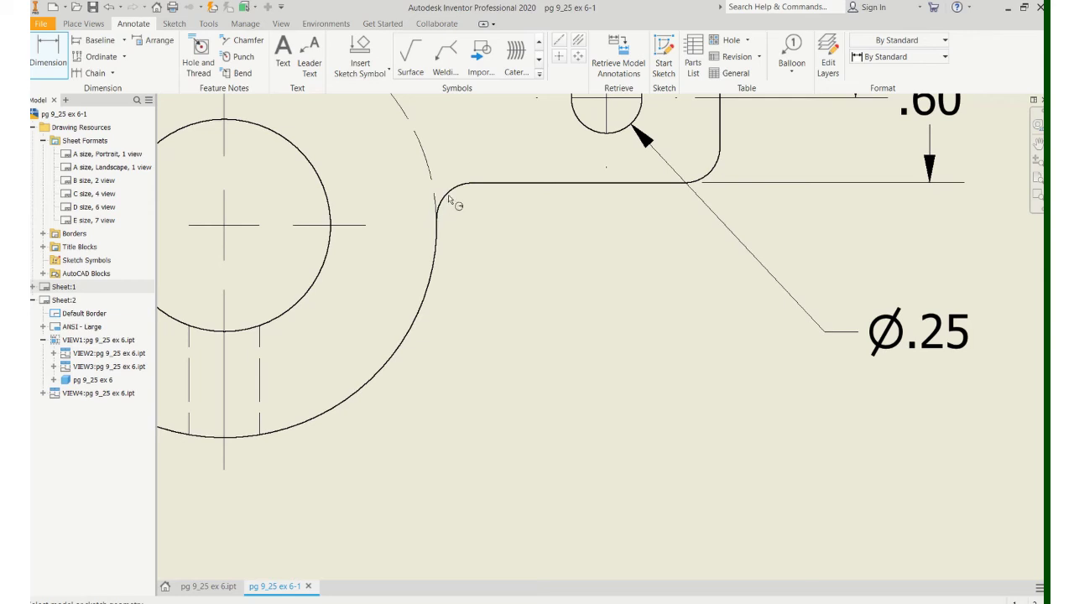
{"action": "left_click", "coordinate": [449, 198]}
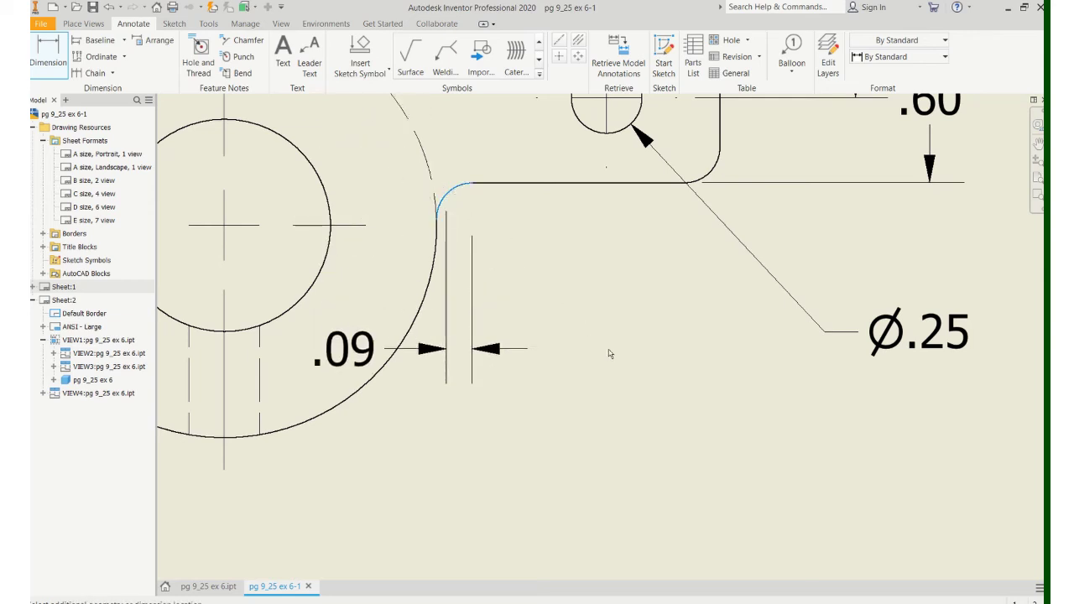
{"action": "key", "text": "Escape"}
{"action": "scroll", "coordinate": [575, 281], "scroll_direction": "up", "scroll_amount": 4}
{"action": "key", "text": "d"}
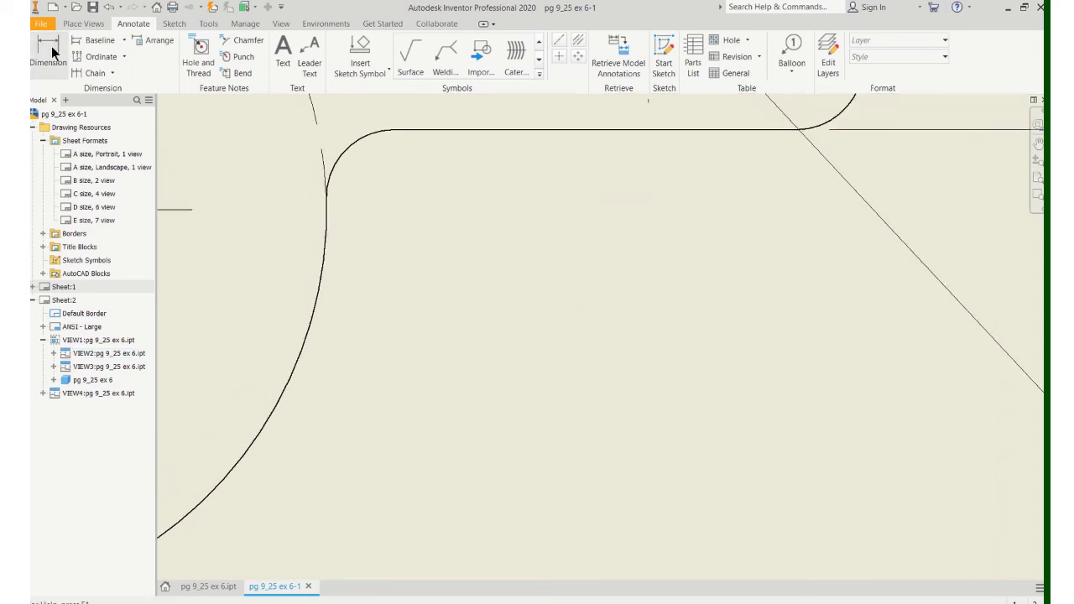
{"action": "left_click", "coordinate": [359, 146]}
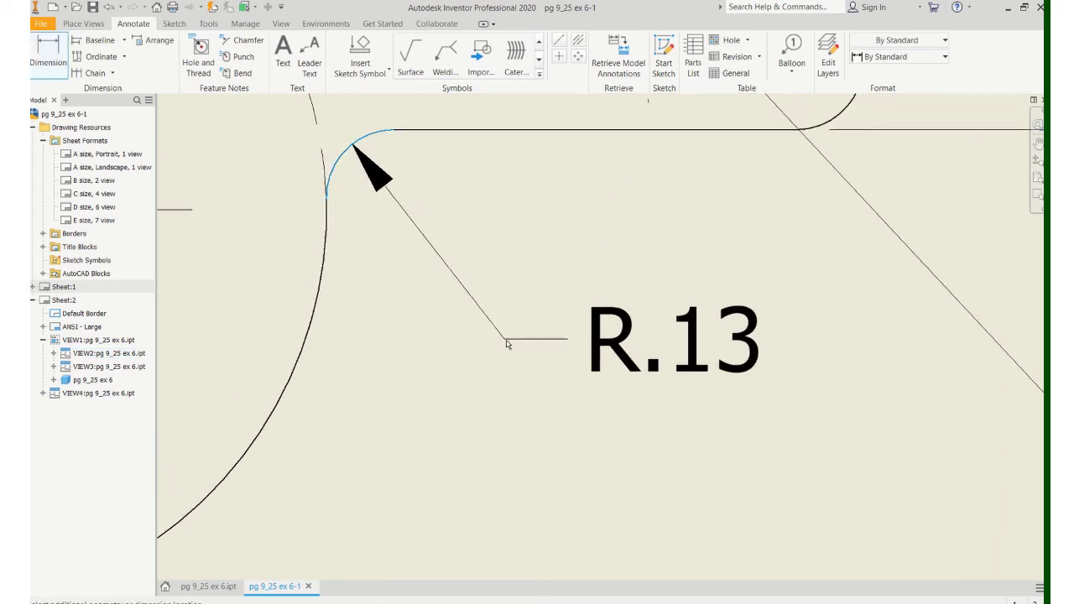
{"action": "scroll", "coordinate": [506, 344], "scroll_direction": "up", "scroll_amount": 1}
{"action": "scroll", "coordinate": [507, 344], "scroll_direction": "down", "scroll_amount": 4}
{"action": "left_click", "coordinate": [522, 378]}
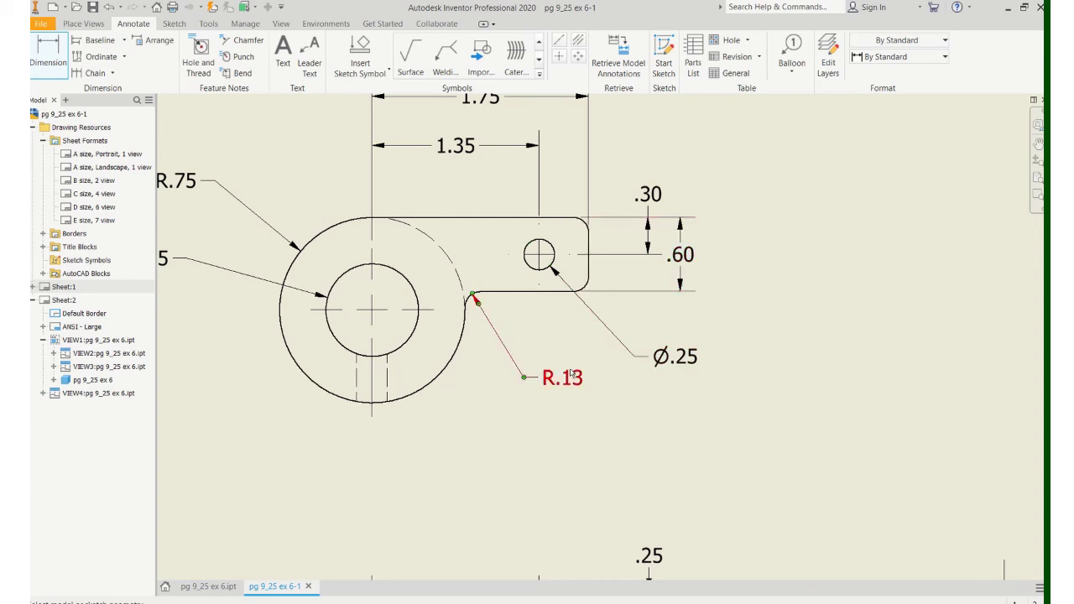
{"action": "double_click", "coordinate": [553, 383]}
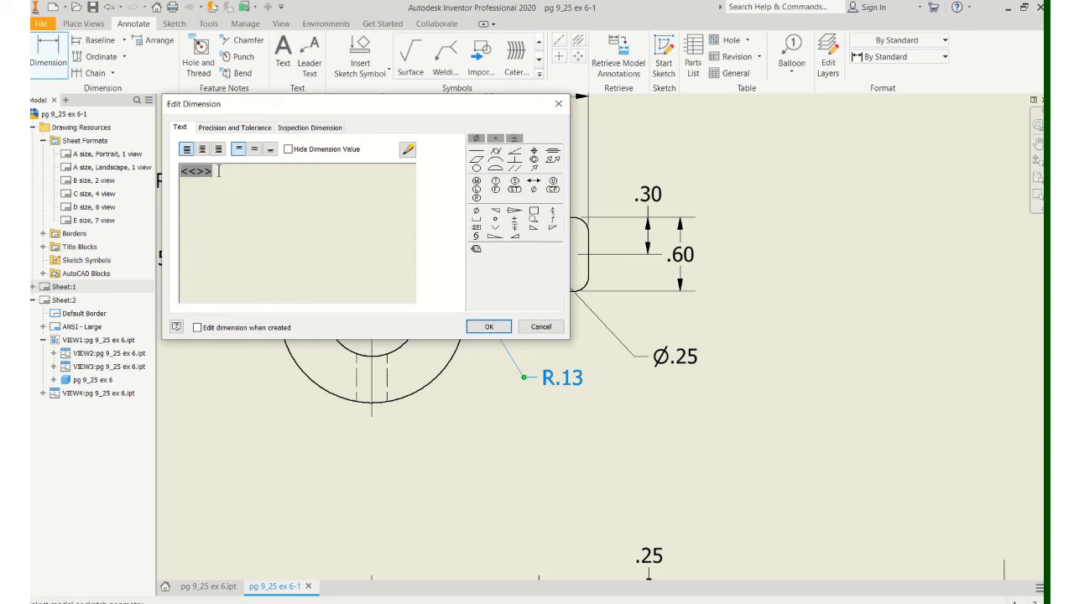
{"action": "type", "text": "t"}
{"action": "key", "text": "BackSpace"}
{"action": "type", "text": "TYP"}
{"action": "left_click", "coordinate": [484, 326]}
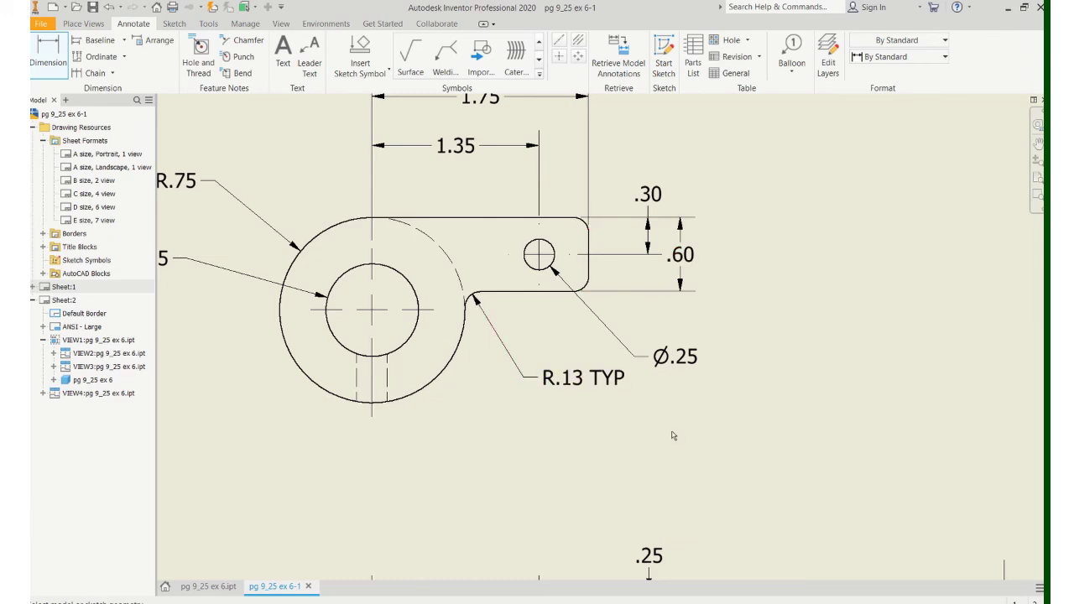
{"action": "scroll", "coordinate": [671, 436], "scroll_direction": "down", "scroll_amount": 2}
{"action": "scroll", "coordinate": [676, 434], "scroll_direction": "up", "scroll_amount": 5}
{"action": "scroll", "coordinate": [587, 377], "scroll_direction": "up", "scroll_amount": 6}
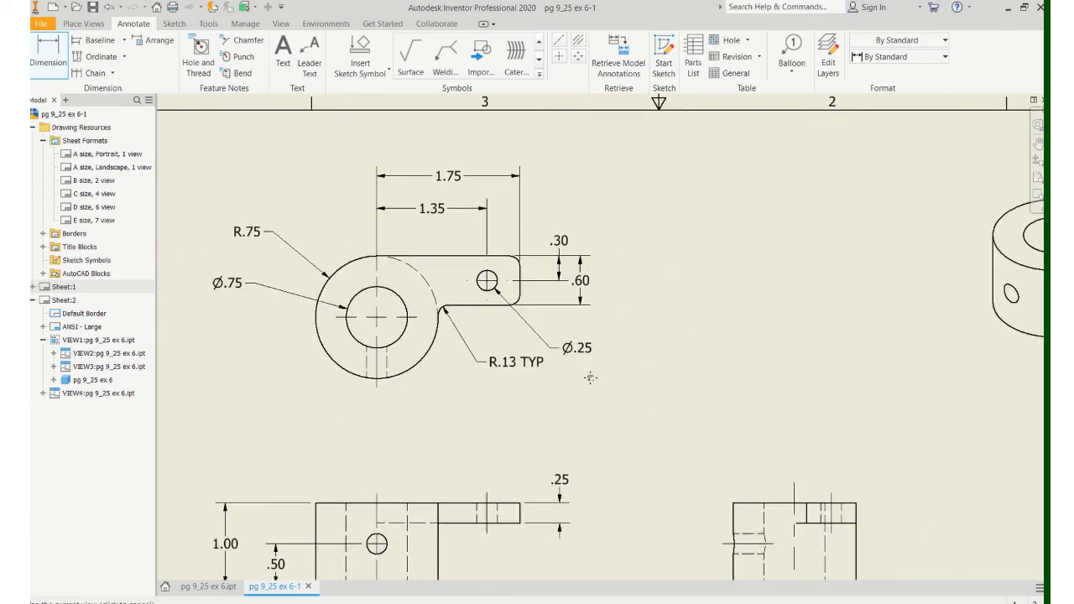
{"action": "scroll", "coordinate": [439, 311], "scroll_direction": "down", "scroll_amount": 4}
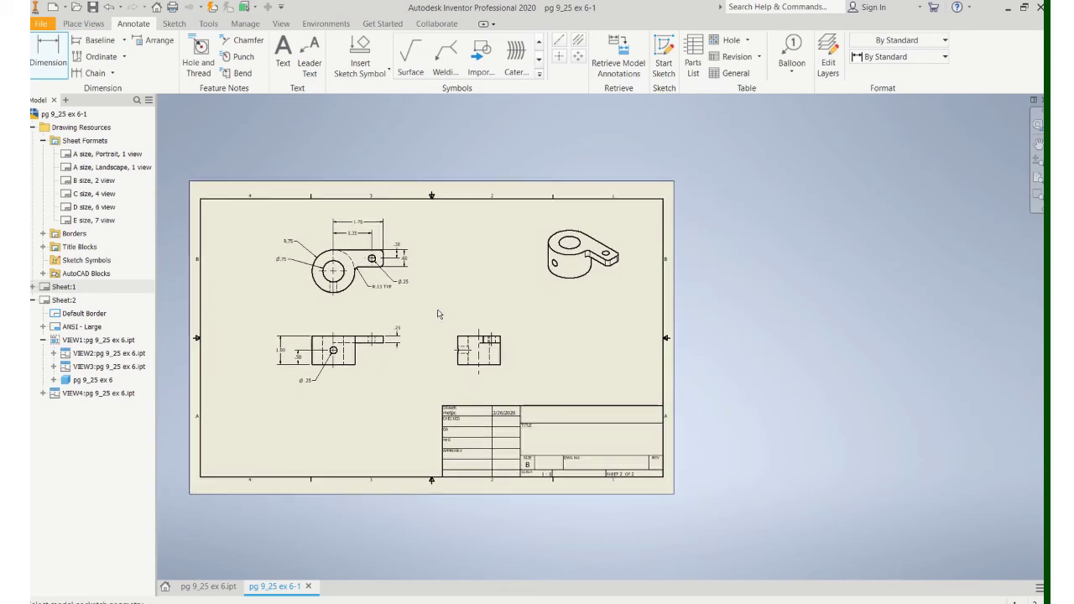
{"action": "scroll", "coordinate": [391, 250], "scroll_direction": "up", "scroll_amount": 2}
{"action": "scroll", "coordinate": [352, 165], "scroll_direction": "down", "scroll_amount": 1}
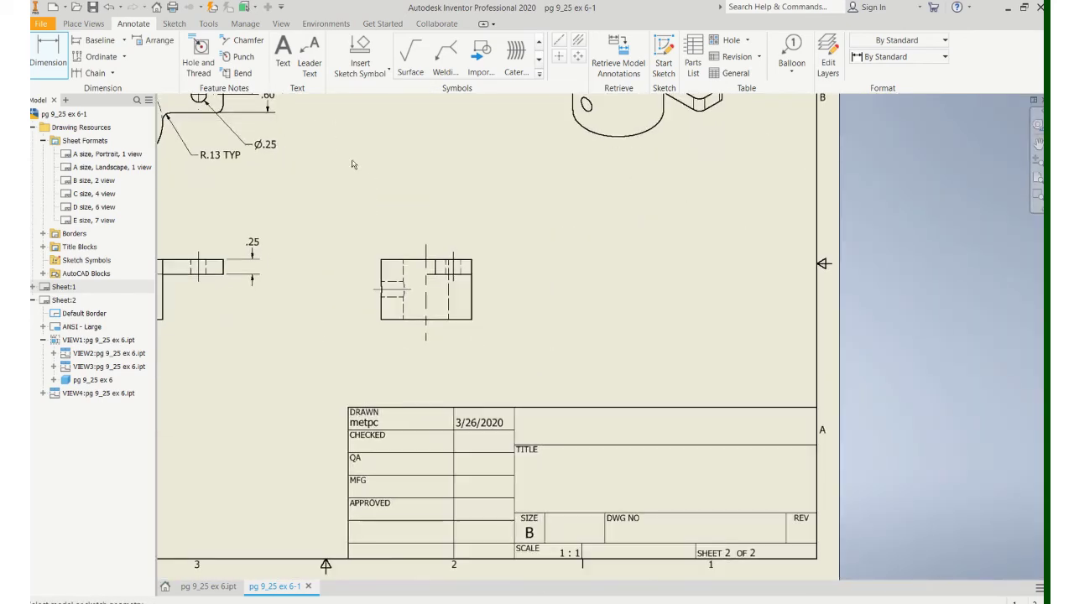
Step: Place the note "NOTE: ALL FILLETS & ROUNDS R .125" beside the right-side view
{"action": "left_click", "coordinate": [283, 52]}
{"action": "left_click", "coordinate": [681, 339]}
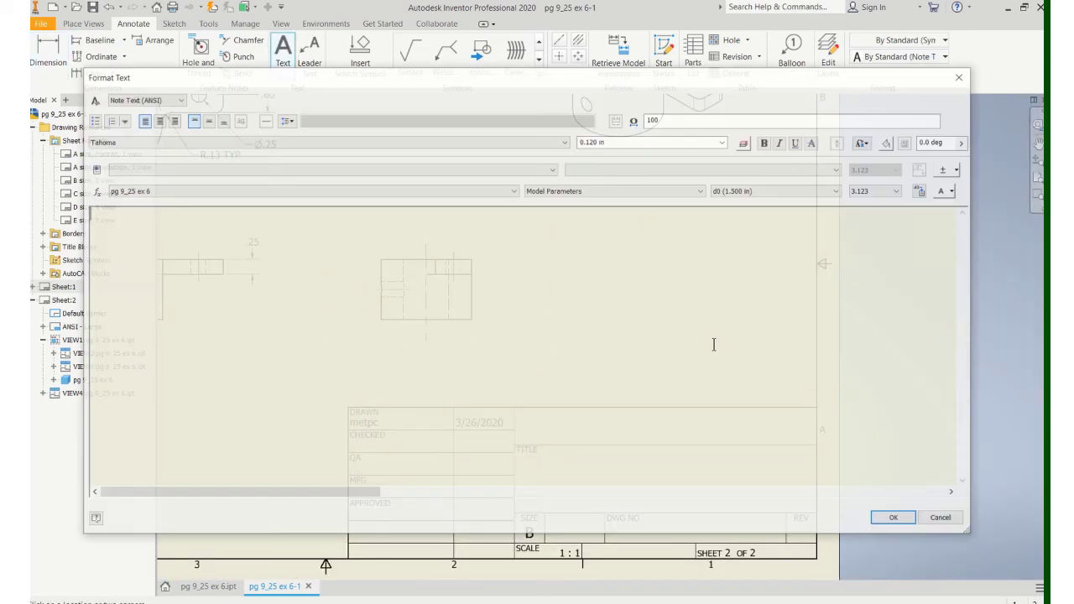
{"action": "type", "text": "N"}
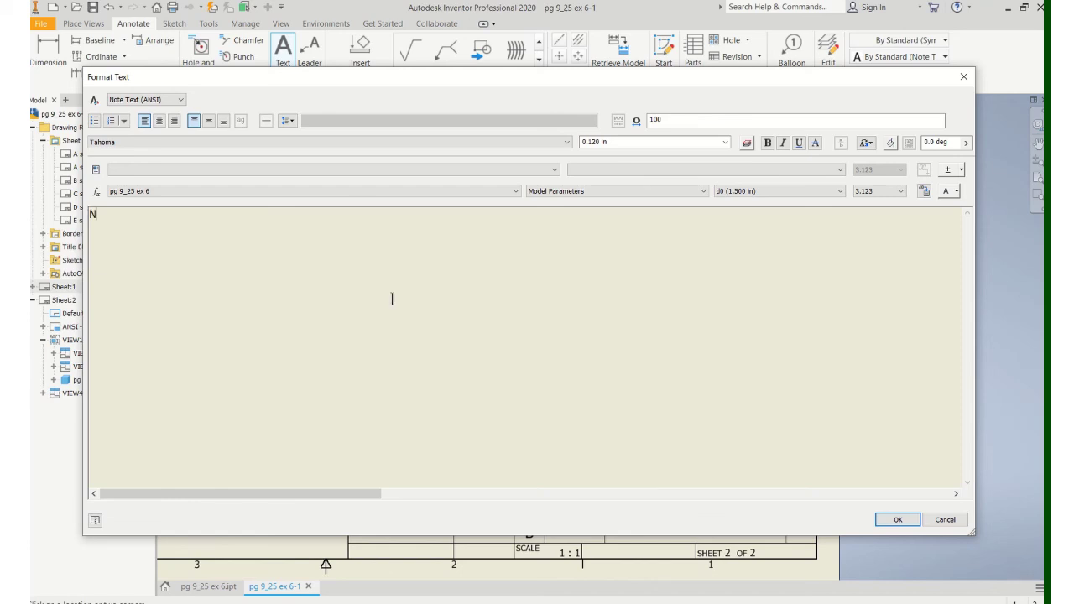
{"action": "type", "text": "OTR"}
{"action": "type", "text": "E"}
{"action": "type", "text": ": ALL FILL"}
{"action": "type", "text": "ETS & RO"}
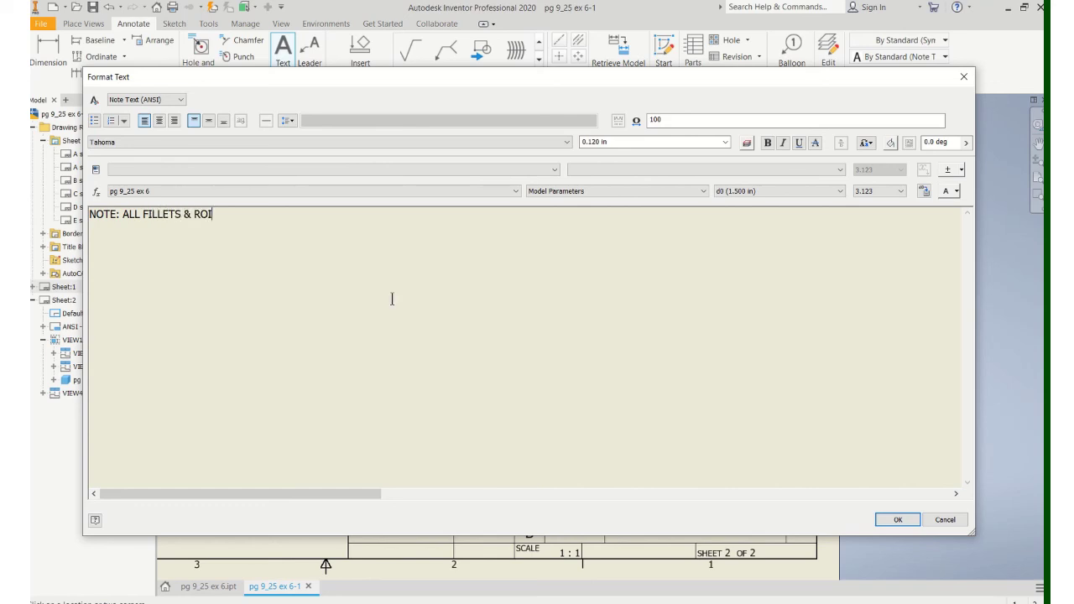
{"action": "type", "text": "UNDS R .125"}
{"action": "left_click", "coordinate": [890, 519]}
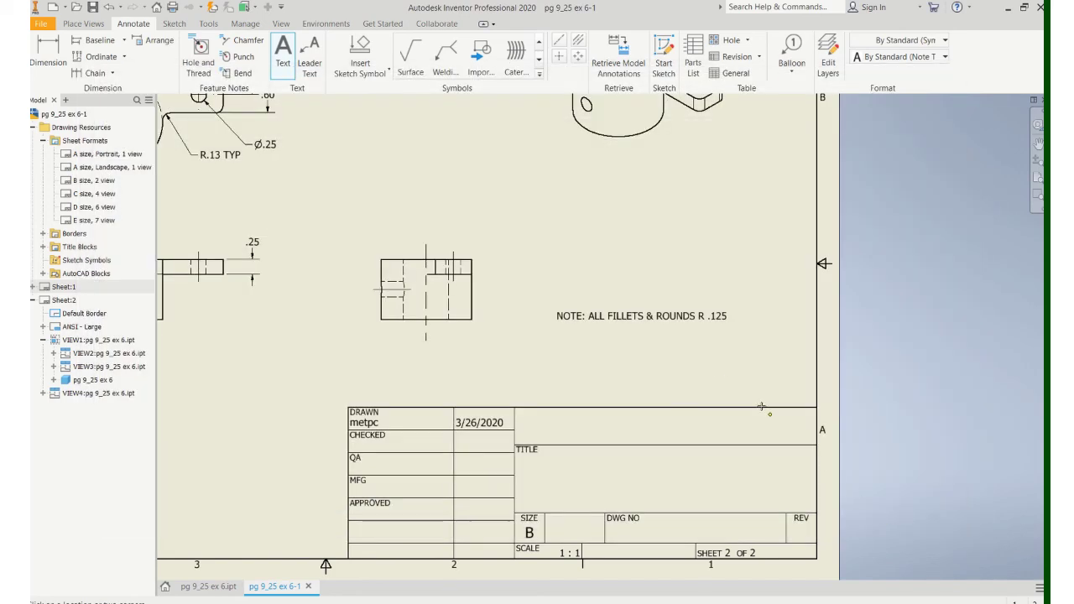
{"action": "scroll", "coordinate": [605, 316], "scroll_direction": "down", "scroll_amount": 3}
{"action": "scroll", "coordinate": [486, 214], "scroll_direction": "up", "scroll_amount": 2}
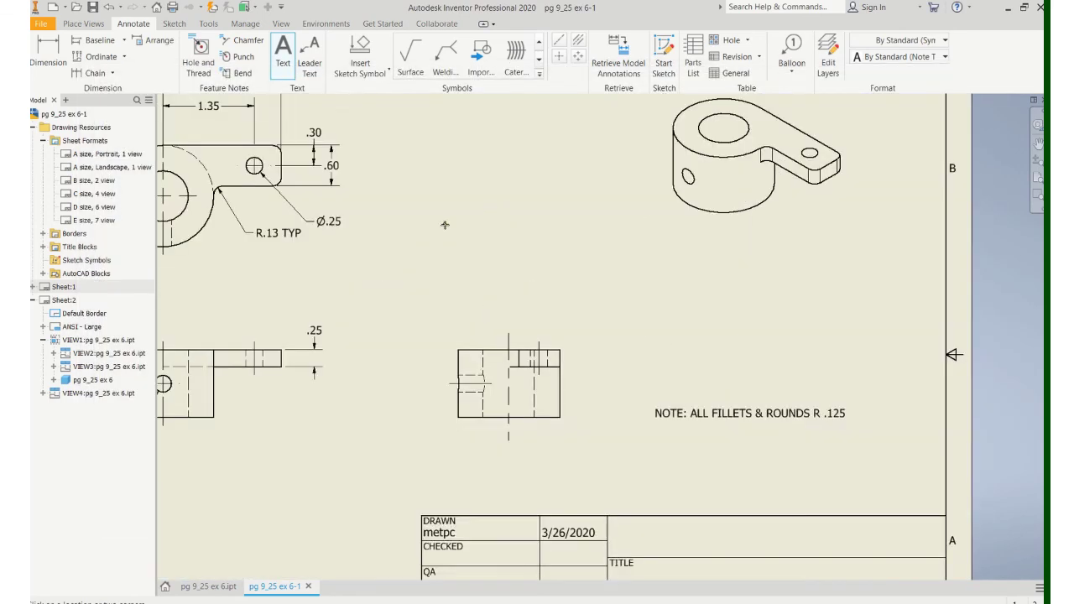
{"action": "middle_click_drag", "start_coordinate": [445, 224], "coordinate": [604, 240]}
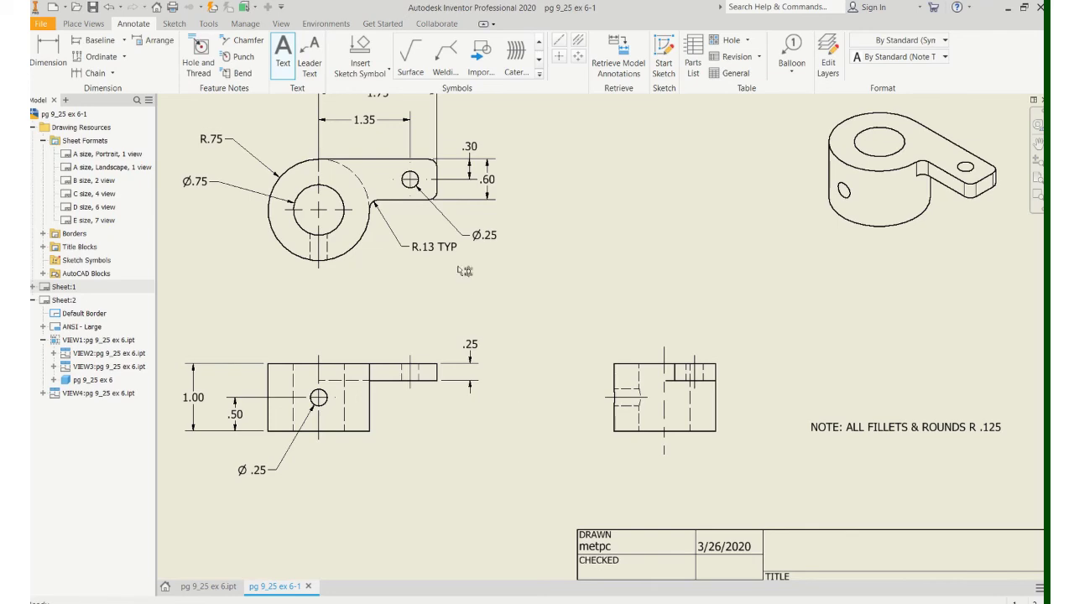
Step: Delete the R.13 TYP leader note and bring the title block into view
{"action": "left_click", "coordinate": [433, 249]}
{"action": "key", "text": "Delete"}
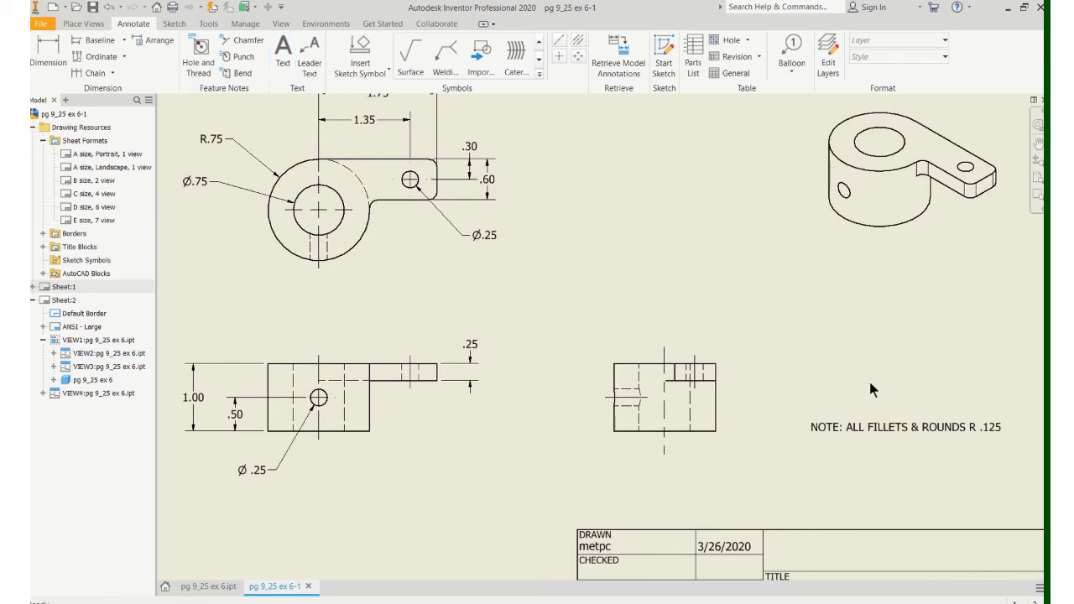
{"action": "scroll", "coordinate": [748, 424], "scroll_direction": "up", "scroll_amount": 2}
{"action": "scroll", "coordinate": [747, 418], "scroll_direction": "down", "scroll_amount": 4}
{"action": "scroll", "coordinate": [749, 422], "scroll_direction": "up", "scroll_amount": 2}
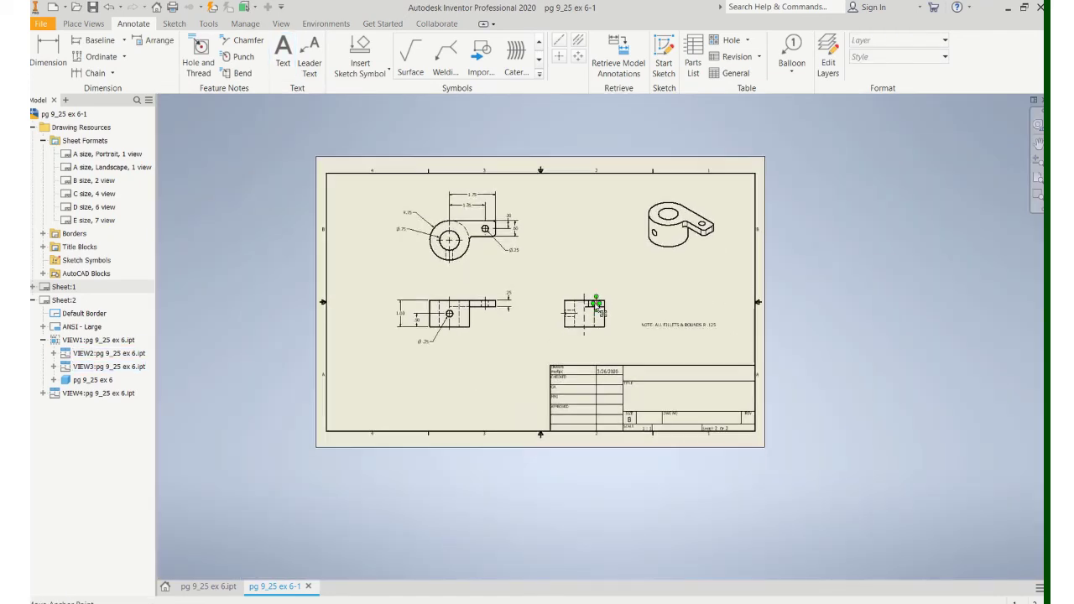
{"action": "middle_click_drag", "start_coordinate": [657, 416], "coordinate": [562, 347]}
Step: Write the student's name and MET 131-001 PG 9-25 EX 6 on separate lines in the title area
{"action": "left_click", "coordinate": [283, 52]}
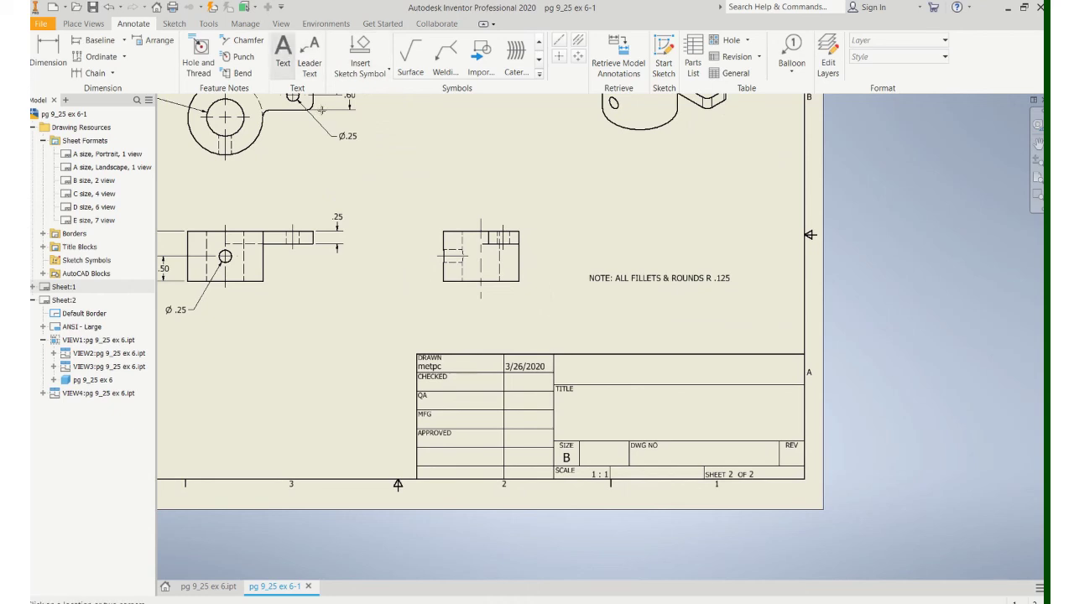
{"action": "left_click", "coordinate": [630, 428]}
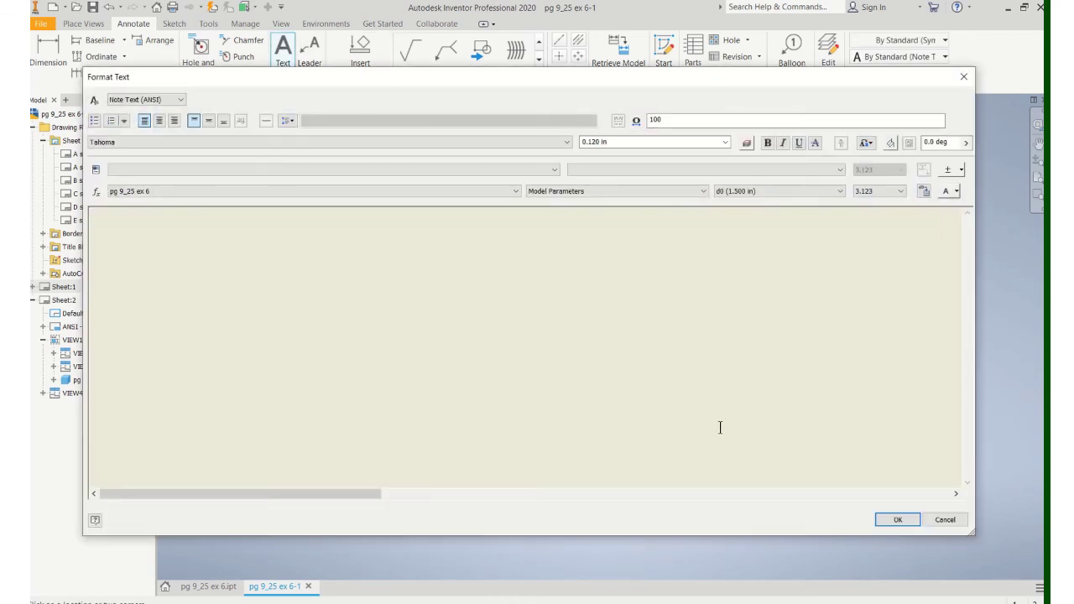
{"action": "key", "text": "Return"}
{"action": "type", "text": "MET 131"}
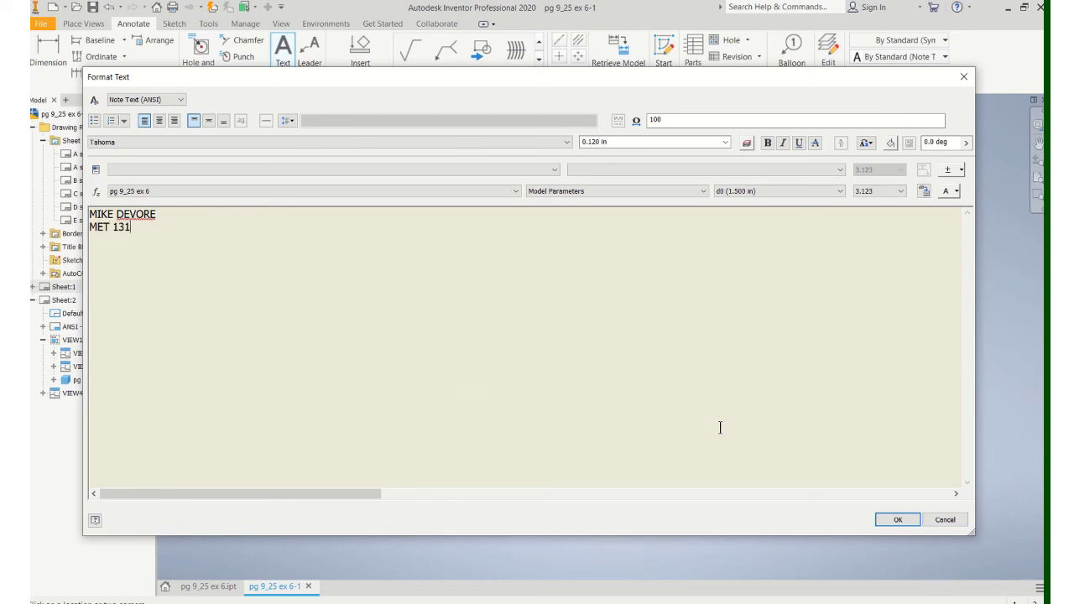
{"action": "type", "text": "-001 PG 9-25 EX 6"}
{"action": "left_click", "coordinate": [890, 519]}
{"action": "scroll", "coordinate": [717, 405], "scroll_direction": "down", "scroll_amount": 5}
{"action": "scroll", "coordinate": [789, 403], "scroll_direction": "up", "scroll_amount": 2}
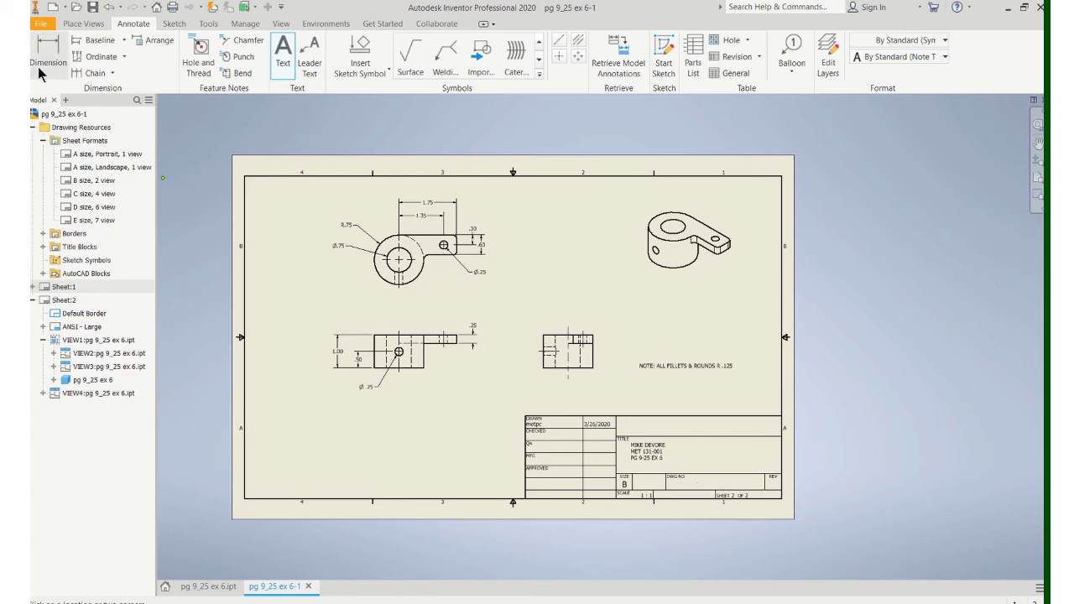
Step: Save the drawing as pg 9_25 ex 6-1.dwg
{"action": "left_click", "coordinate": [38, 27]}
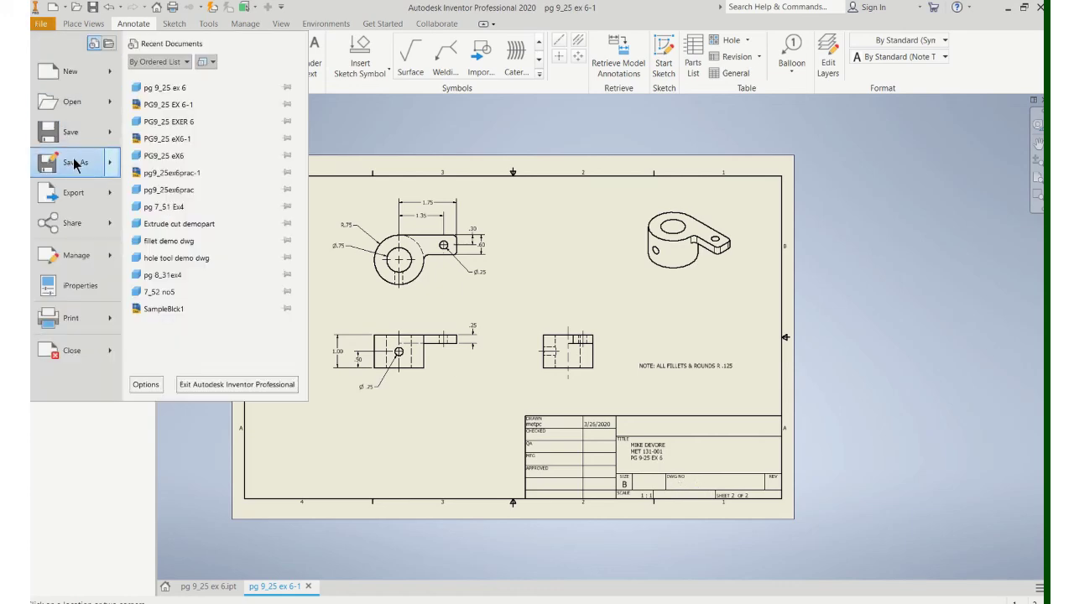
{"action": "left_click", "coordinate": [74, 164]}
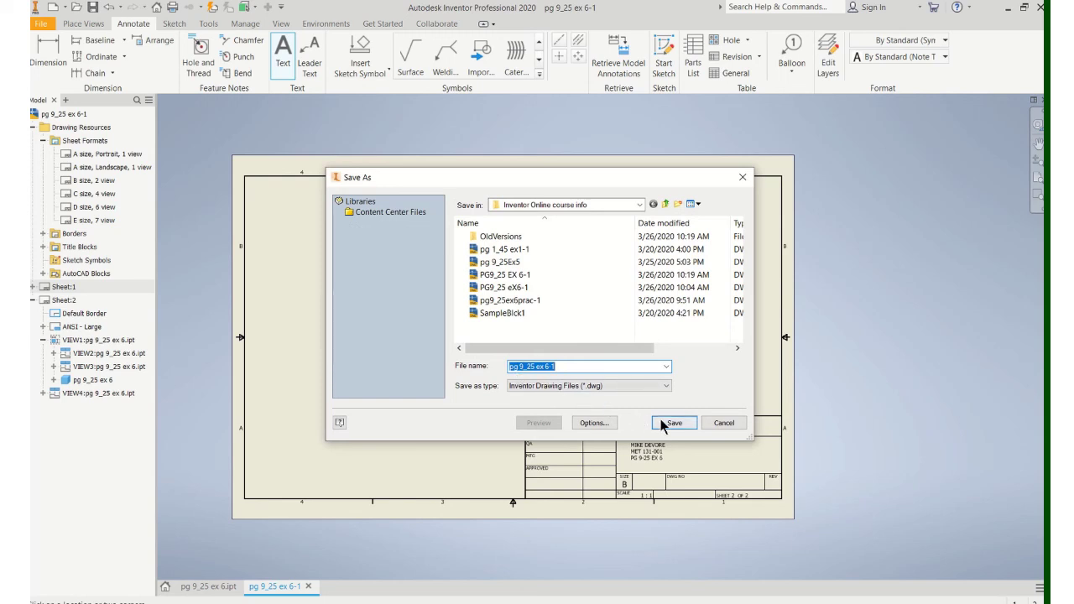
{"action": "left_click", "coordinate": [671, 423]}
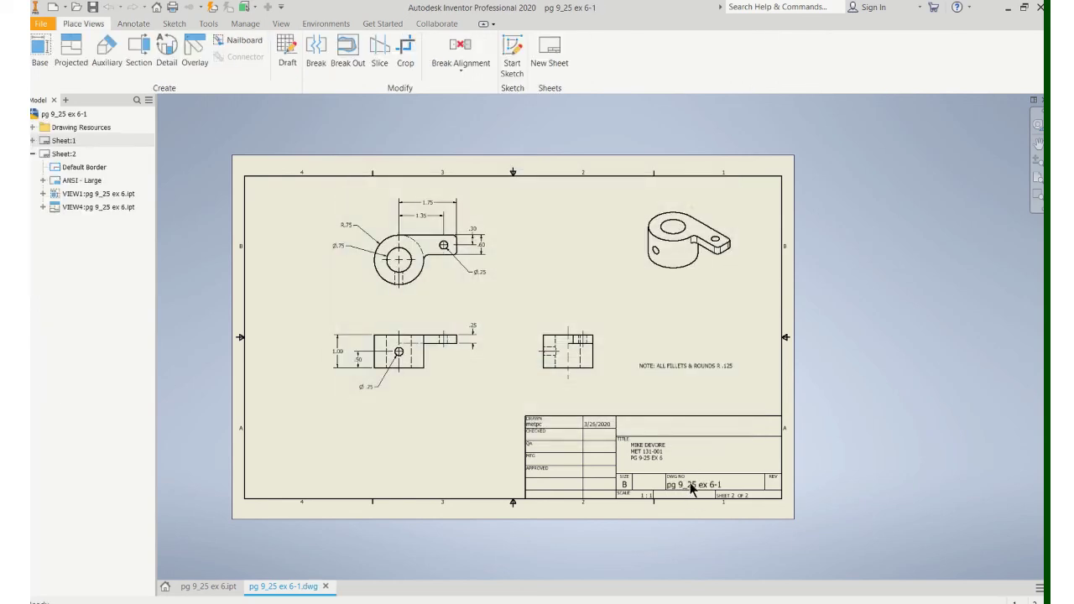
Step: Export the drawing to PDF as pg 9_25 ex 6-1
{"action": "left_click", "coordinate": [40, 24]}
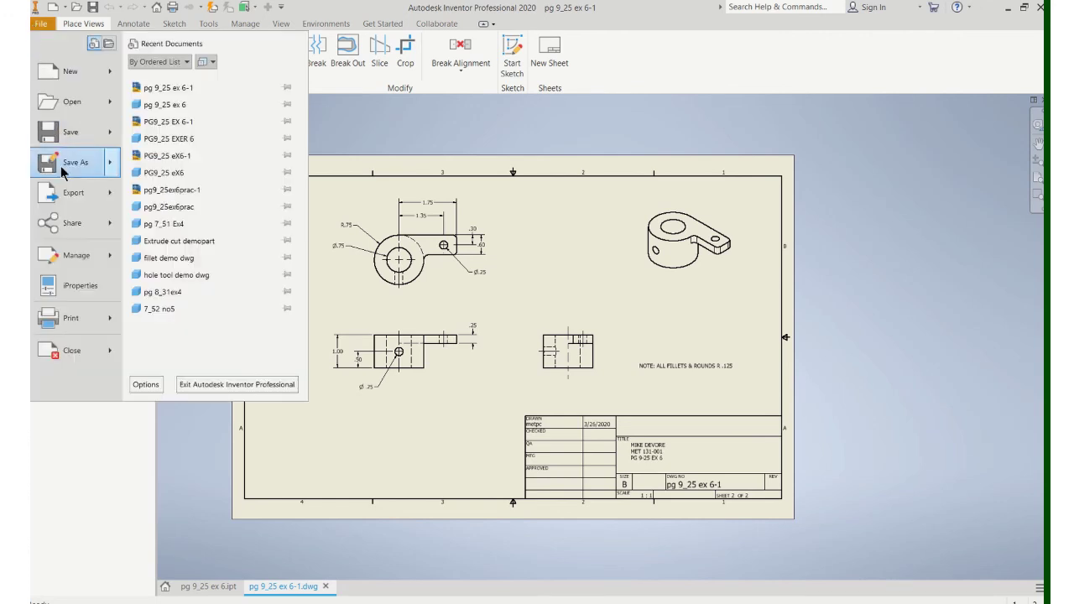
{"action": "mouse_move", "coordinate": [77, 198]}
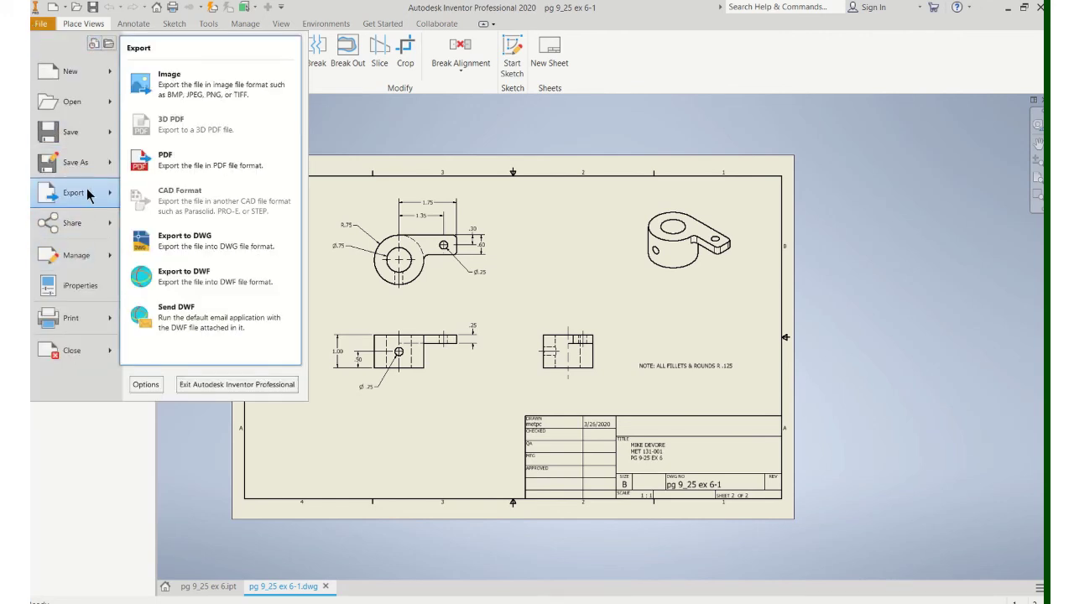
{"action": "left_click", "coordinate": [167, 151]}
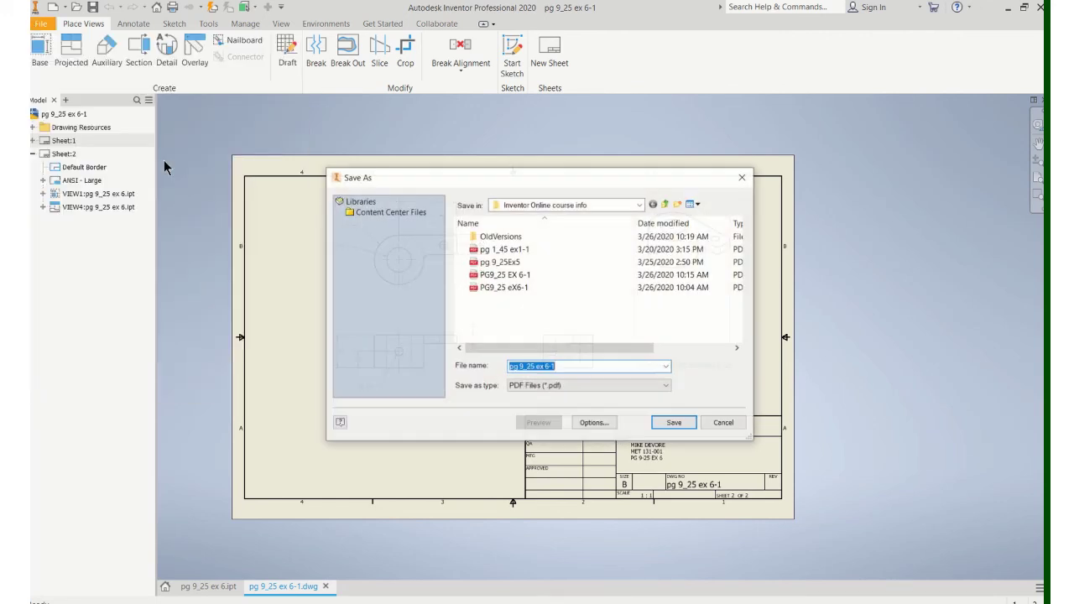
{"action": "left_click", "coordinate": [665, 420]}
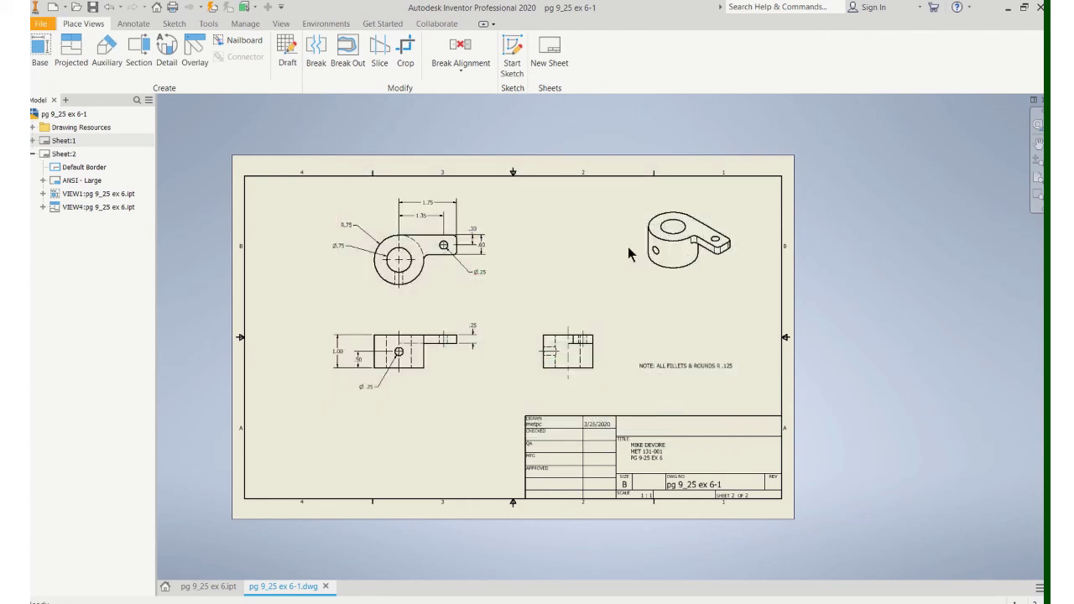
{"action": "mouse_move", "coordinate": [452, 24]}
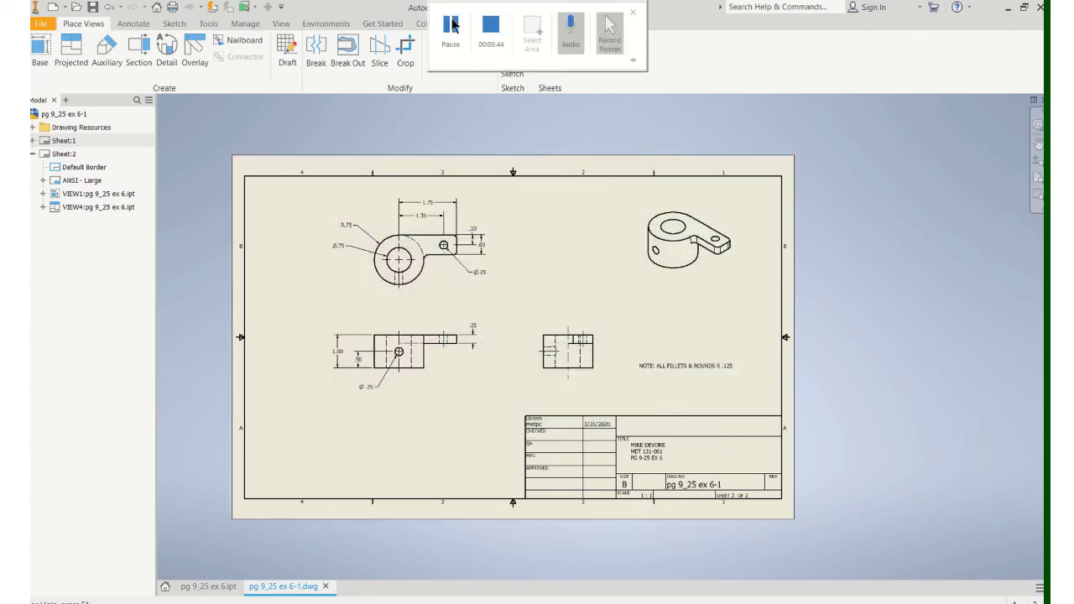